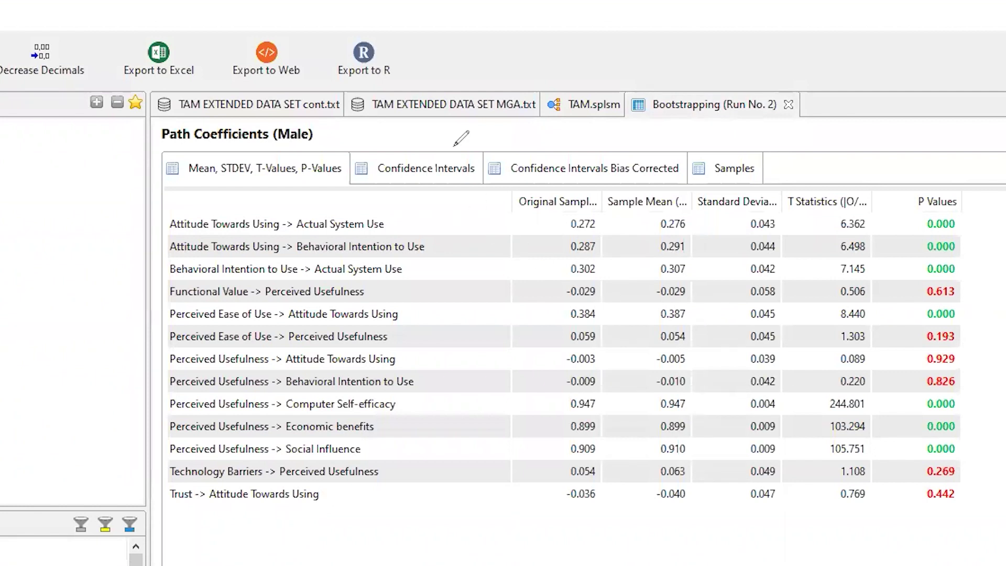
# - Review the Male group's path coefficients, including the P values, confidence intervals and bootstrap samples
pyautogui.click(616, 314)
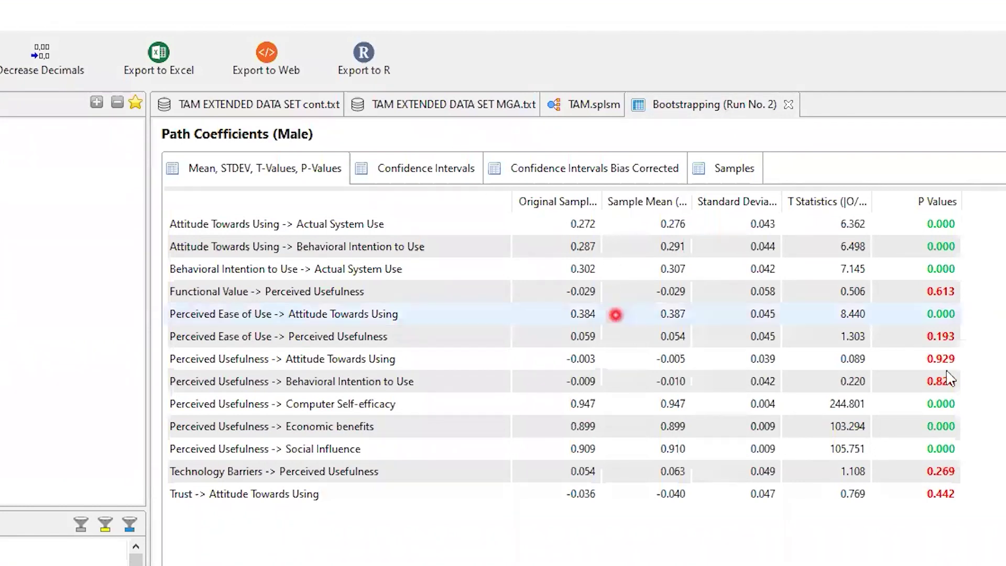
pyautogui.click(387, 253)
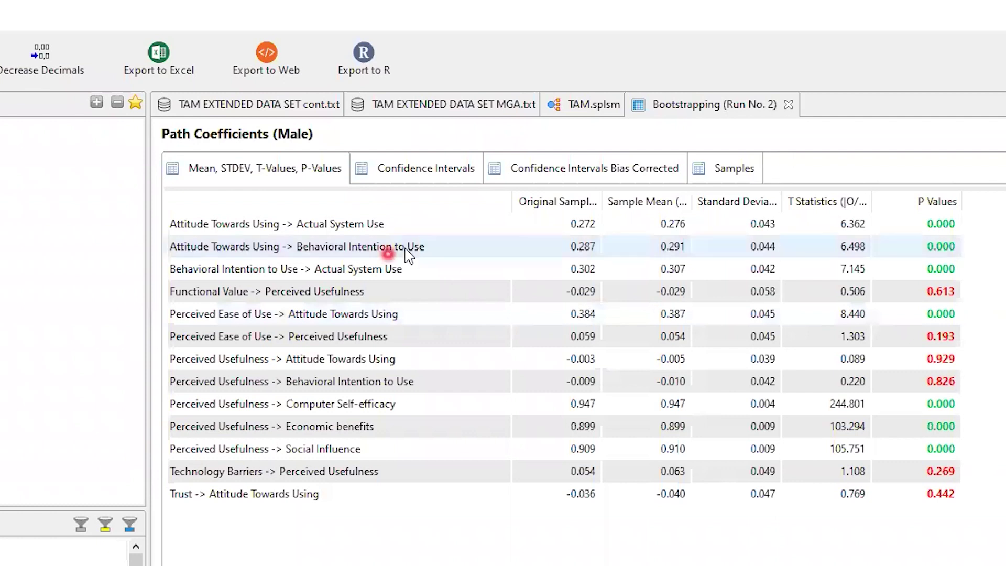
pyautogui.click(746, 165)
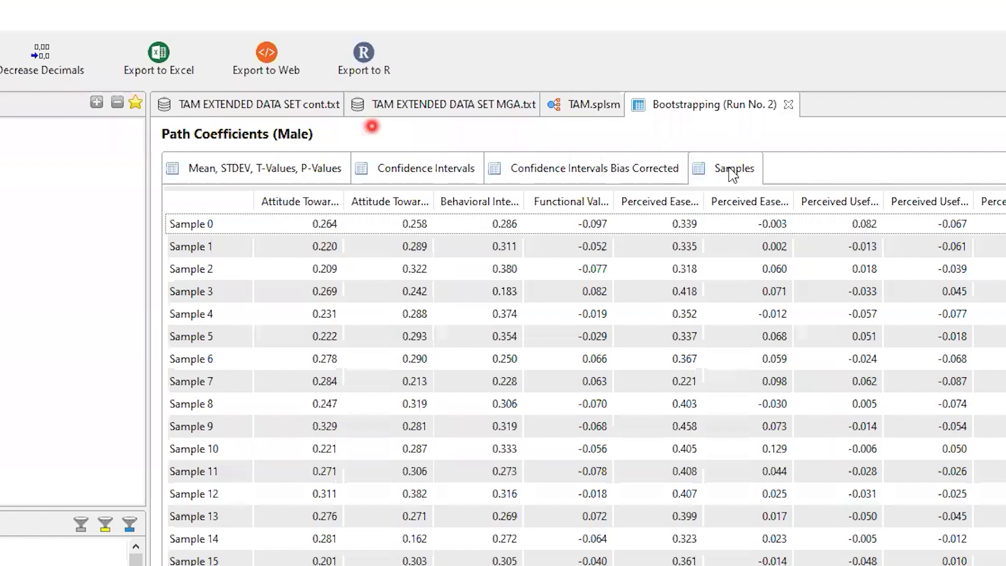
pyautogui.click(576, 160)
pyautogui.click(416, 172)
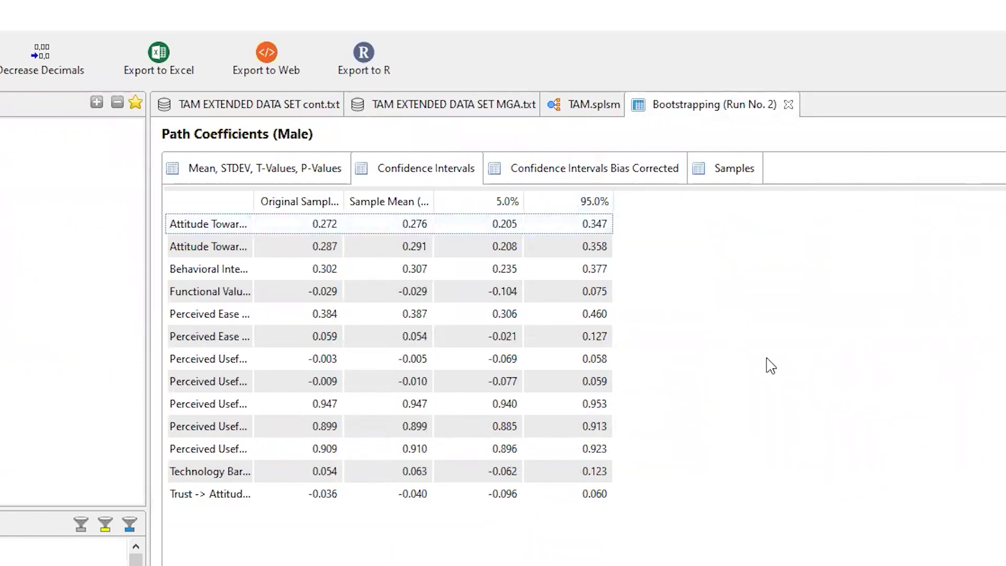
pyautogui.click(565, 206)
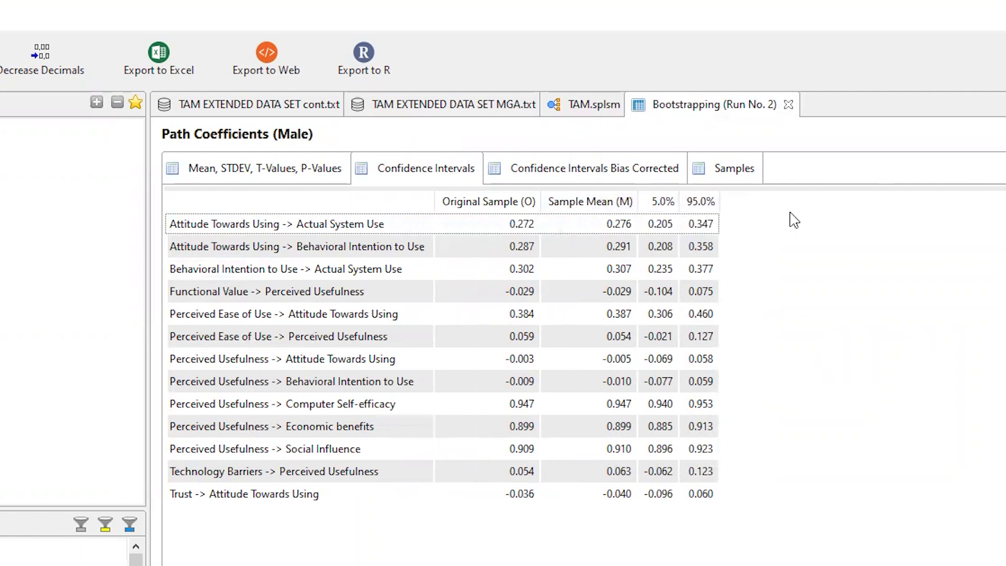
pyautogui.click(747, 170)
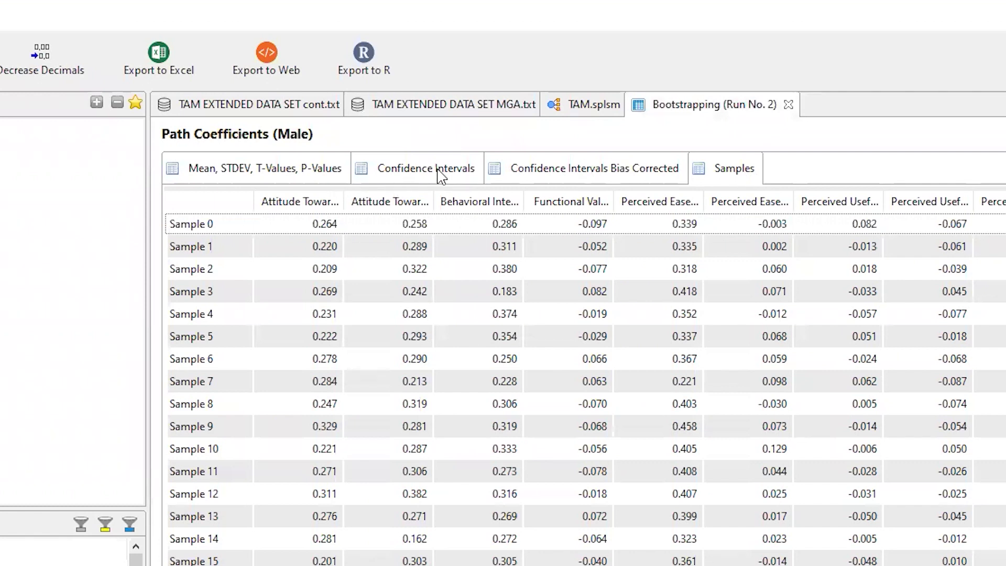
pyautogui.click(283, 174)
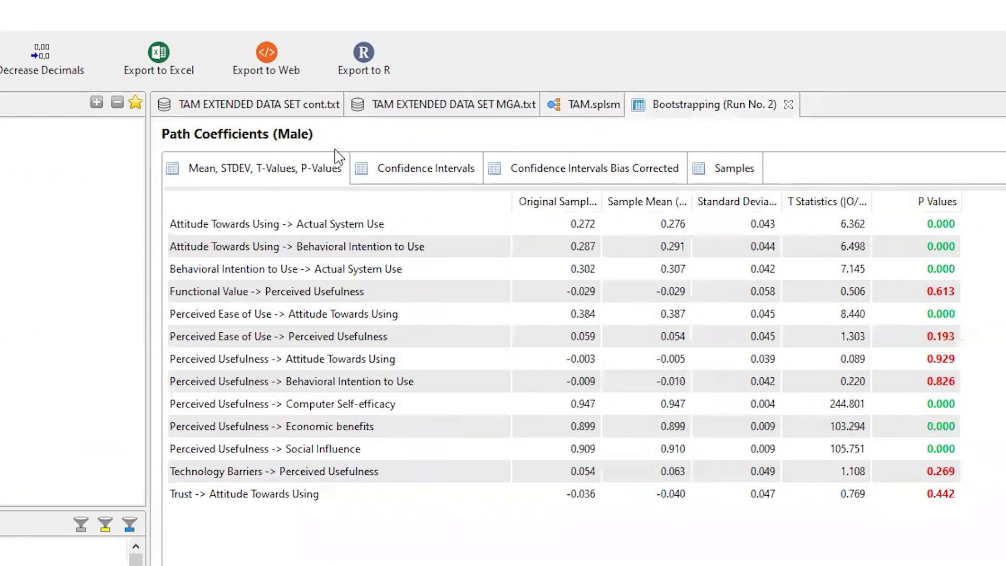
# - Close the Bootstrapping (Run No. 2) report and the TAM path model
pyautogui.click(789, 104)
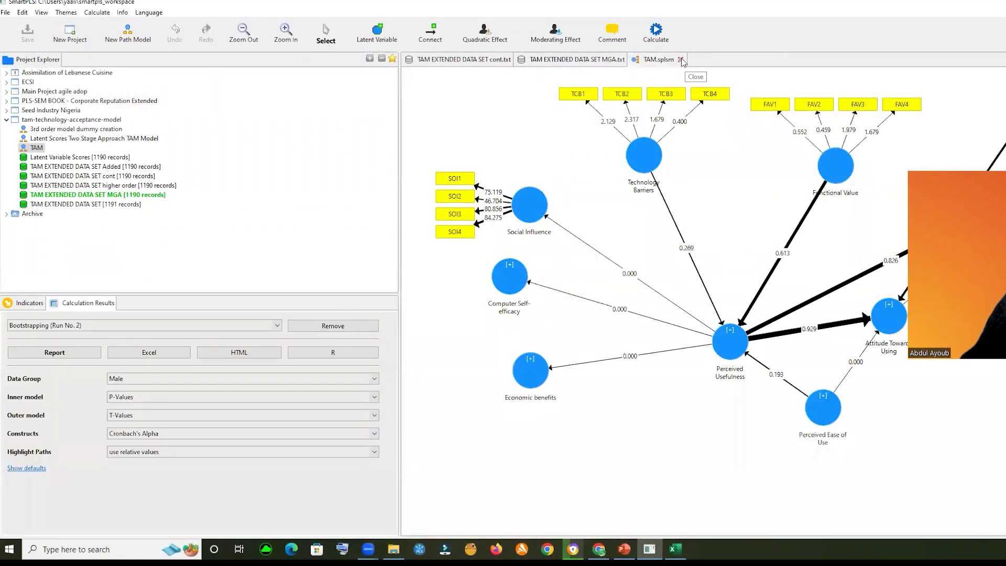
pyautogui.click(680, 60)
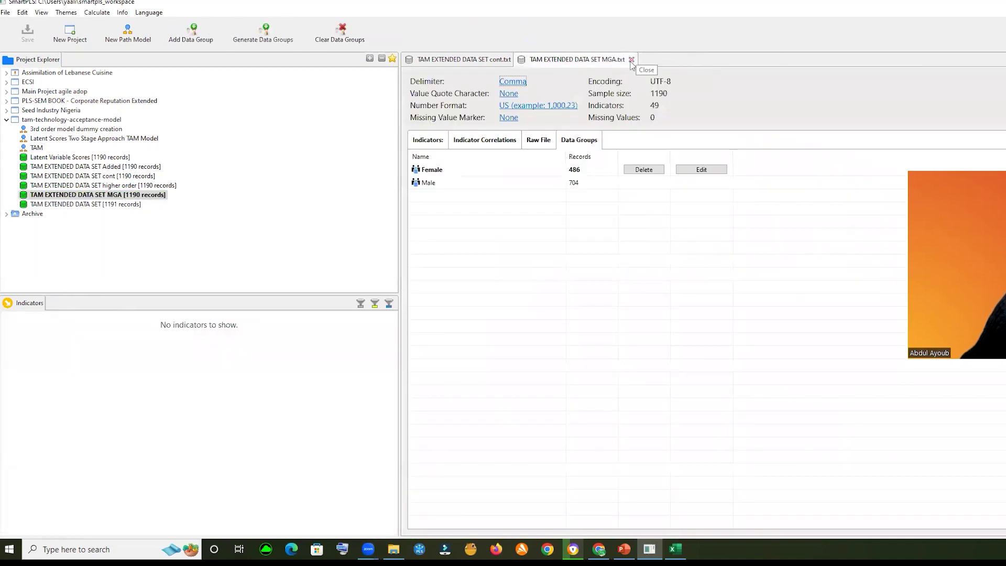
# - Delete the Female and Male data groups from TAM EXTENDED DATA SET MGA and close both open data sets
pyautogui.click(644, 170)
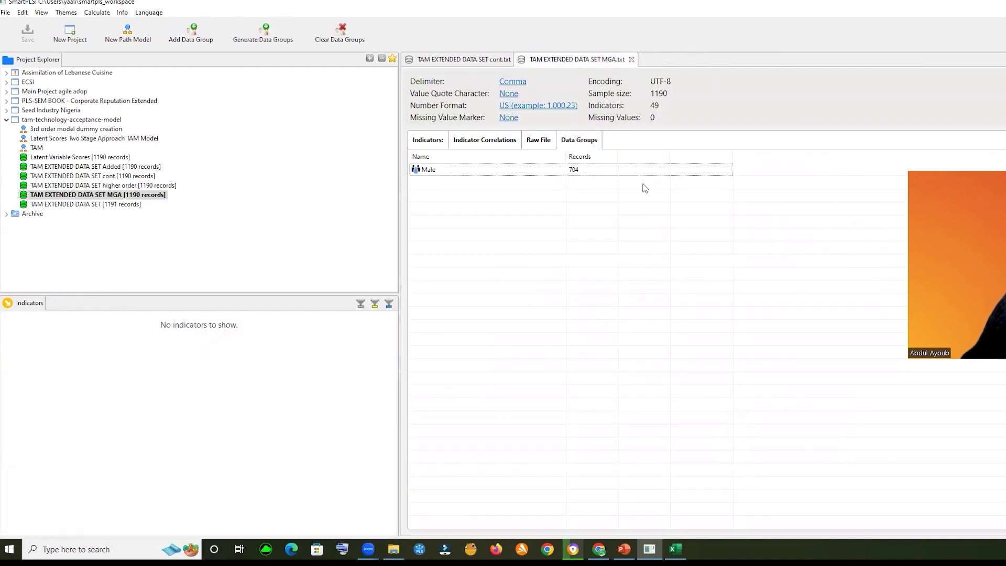
pyautogui.click(643, 169)
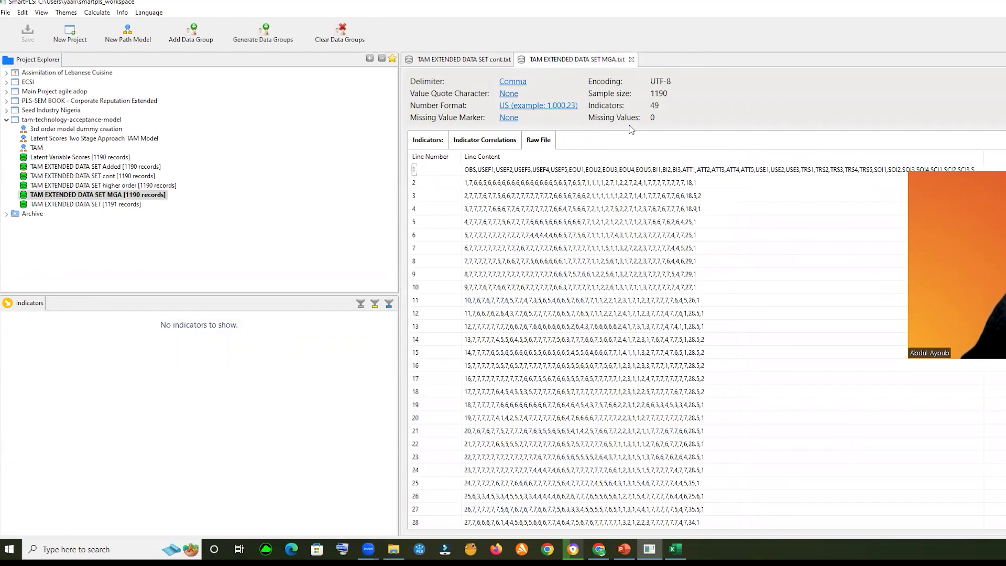
pyautogui.click(631, 60)
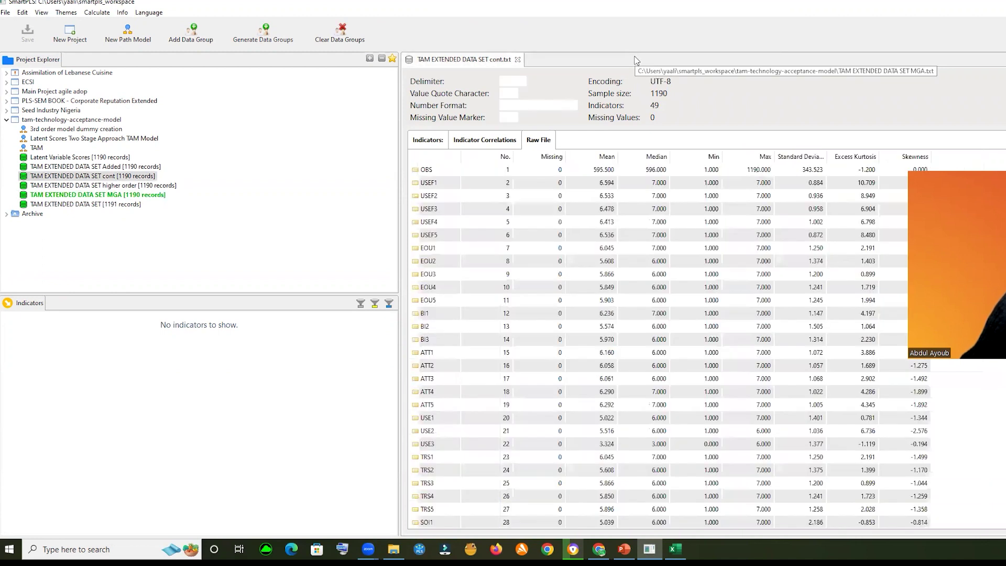
pyautogui.click(517, 59)
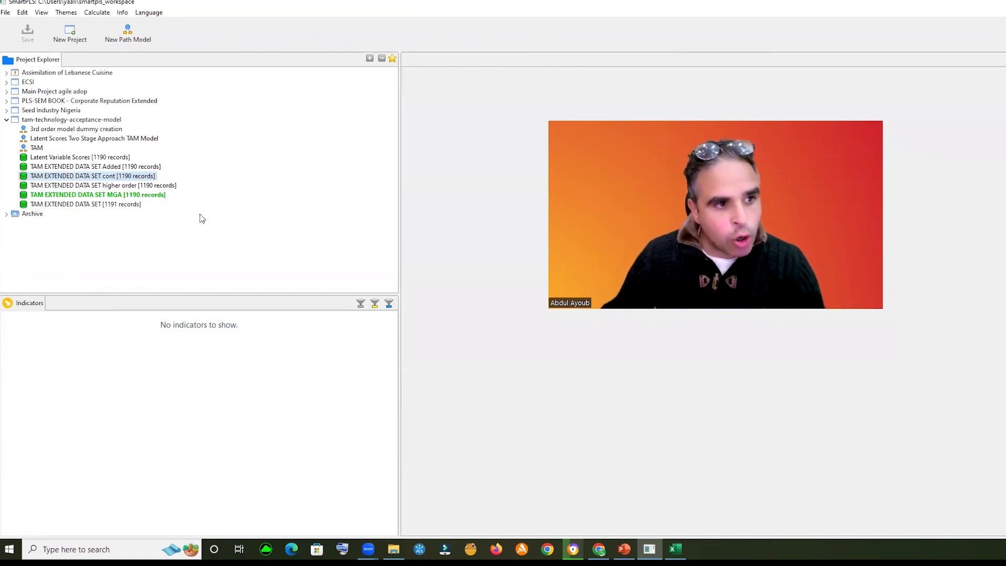
# - Open the TAM EXTENDED DATA SET MGA data set from the tam-technology-acceptance-model project
pyautogui.click(159, 195)
pyautogui.doubleClick(158, 197)
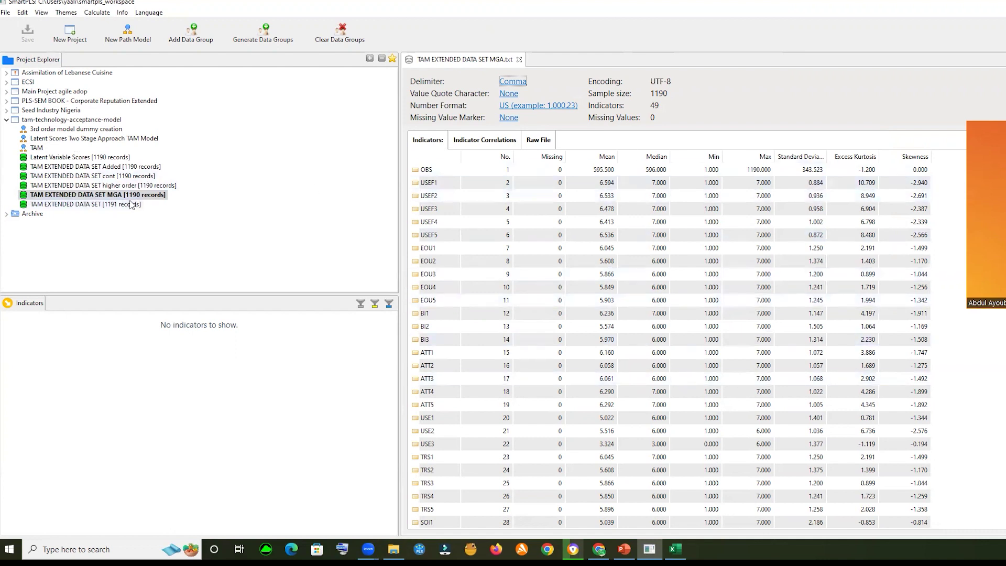
pyautogui.click(154, 221)
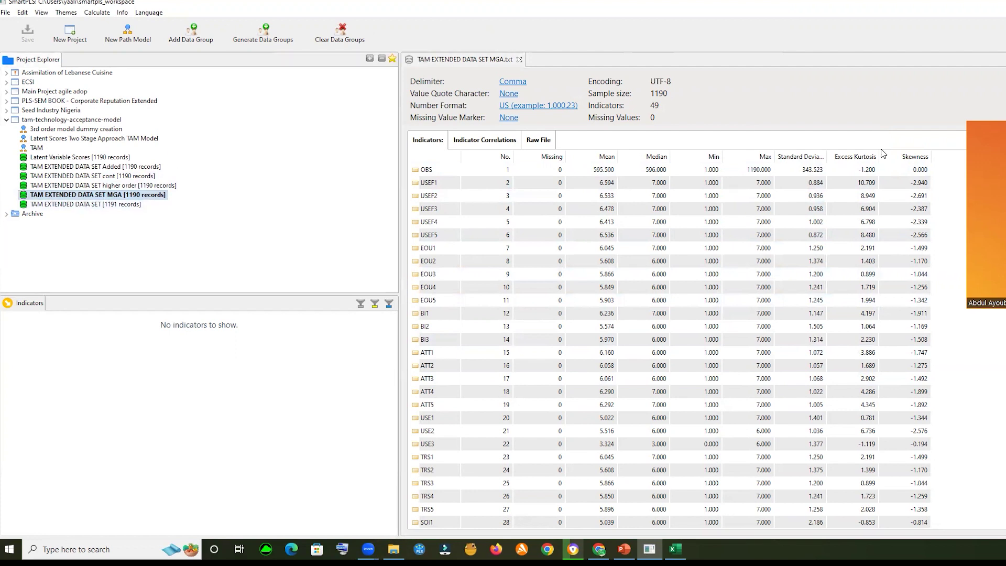
# - Start generating data groups for the MGA data set with the name prefix Males
pyautogui.click(270, 36)
pyautogui.doubleClick(455, 95)
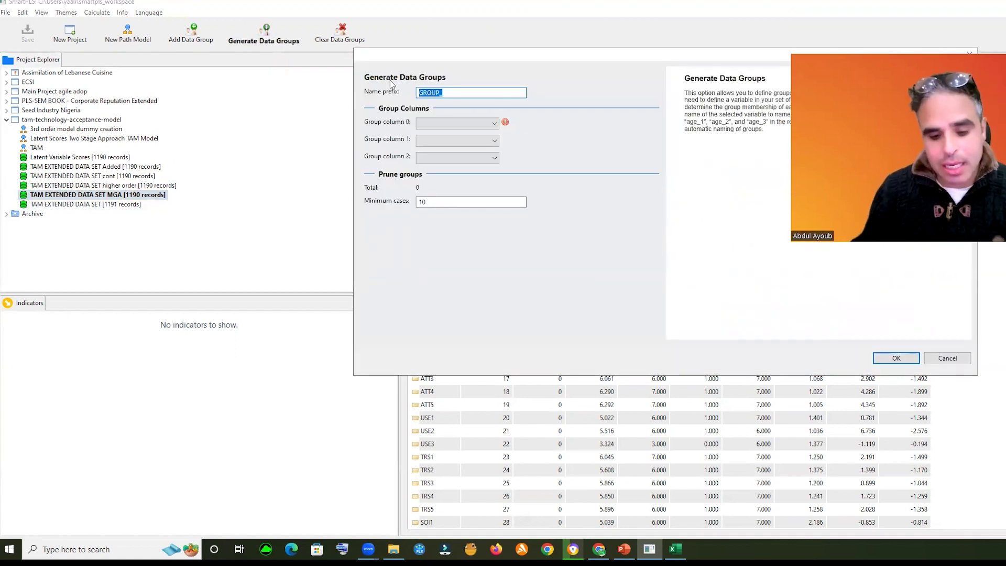
pyautogui.write('GE')
pyautogui.press('BackSpace')
pyautogui.write('end')
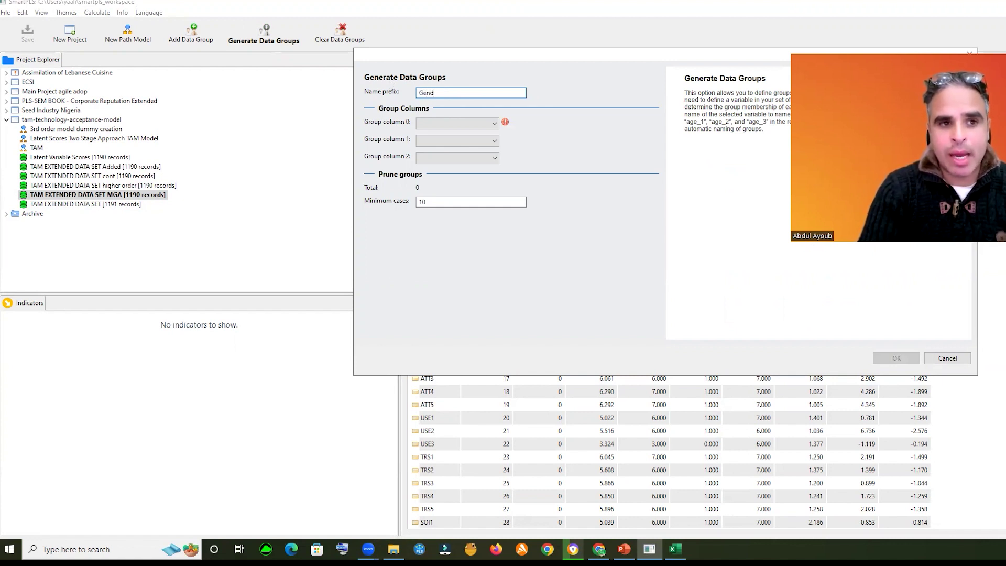
pyautogui.press('BackSpace')
pyautogui.press('BackSpace')
pyautogui.write('Males')
# - Choose Gender as group column 0 for the generated data groups
pyautogui.click(494, 124)
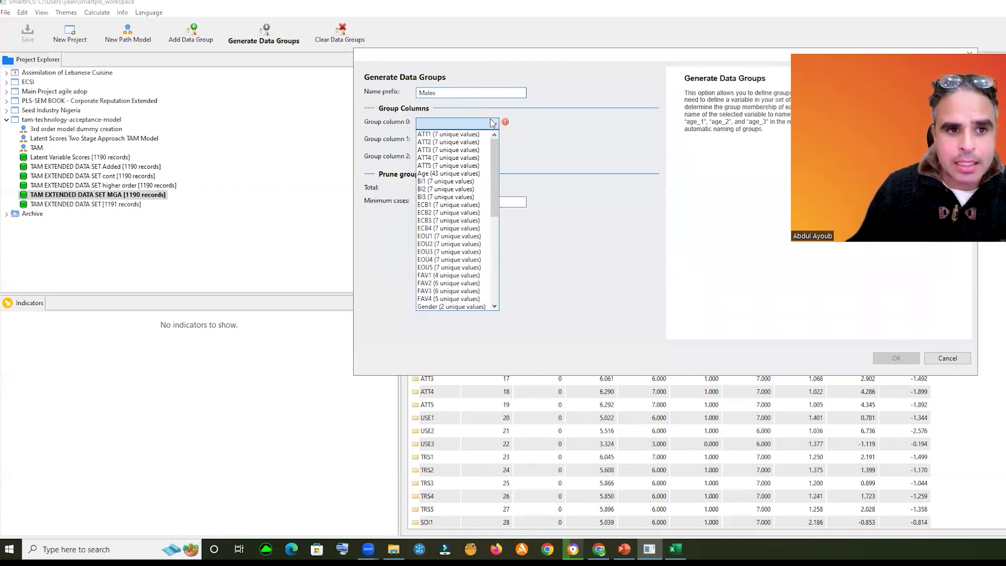
pyautogui.scroll(-4, 453, 273)
pyautogui.scroll(2, 453, 289)
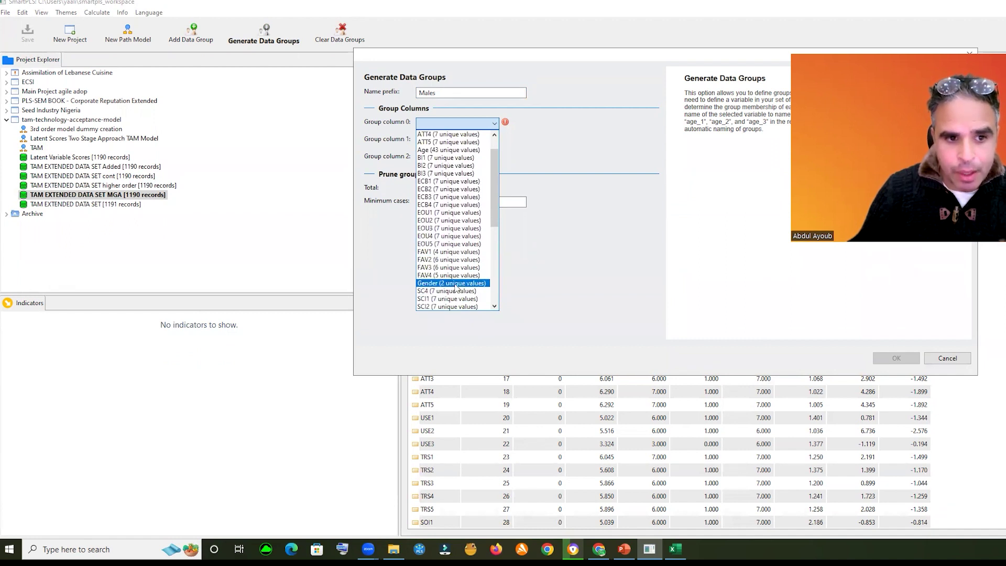
pyautogui.click(456, 283)
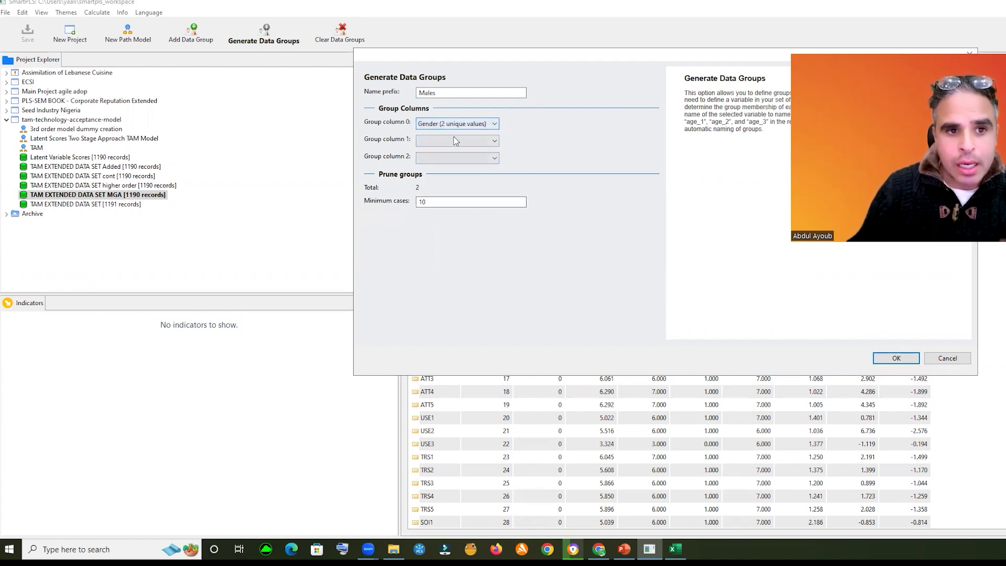
# - Look through the variables offered for group column 1, leave it empty, and generate the groups by Gender alone
pyautogui.click(479, 143)
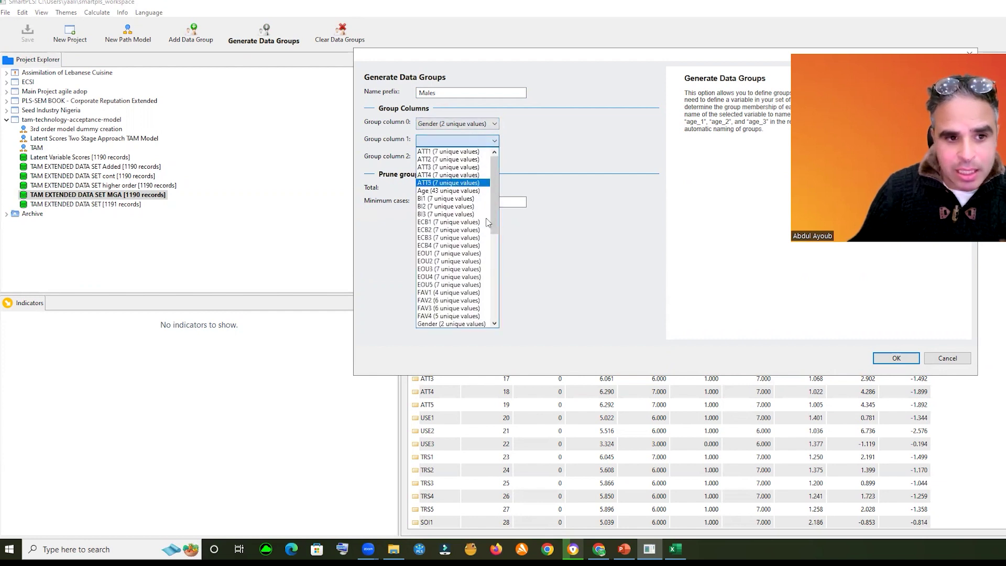
pyautogui.scroll(-1, 455, 320)
pyautogui.scroll(-3, 457, 314)
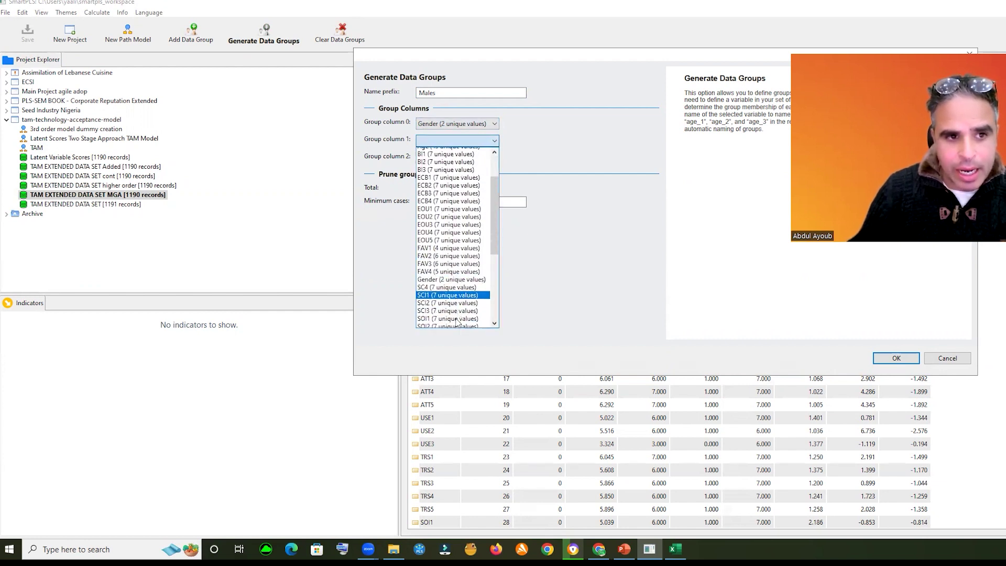
pyautogui.click(511, 137)
pyautogui.click(451, 140)
pyautogui.scroll(-1, 457, 262)
pyautogui.scroll(-5, 457, 262)
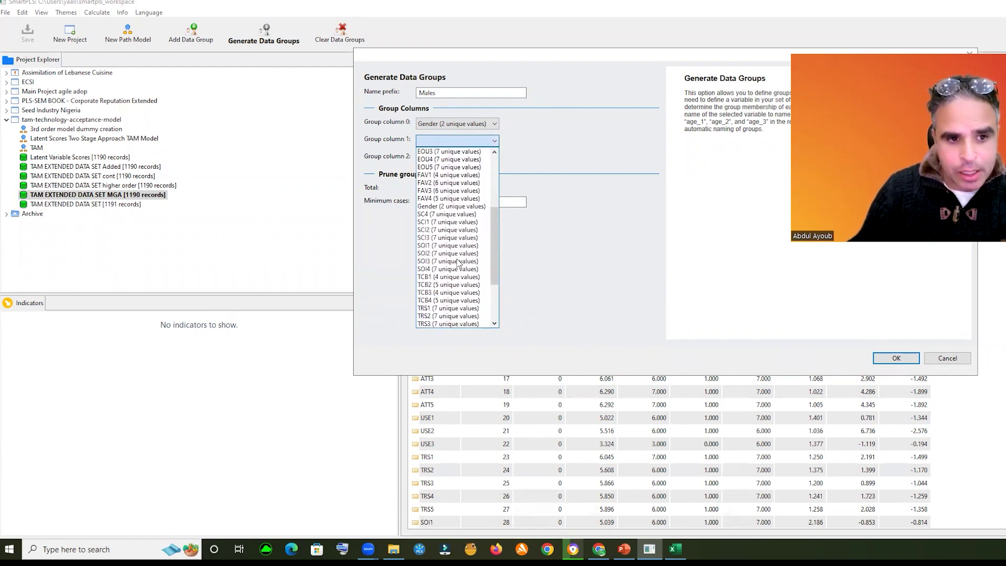
pyautogui.scroll(-5, 457, 263)
pyautogui.click(542, 132)
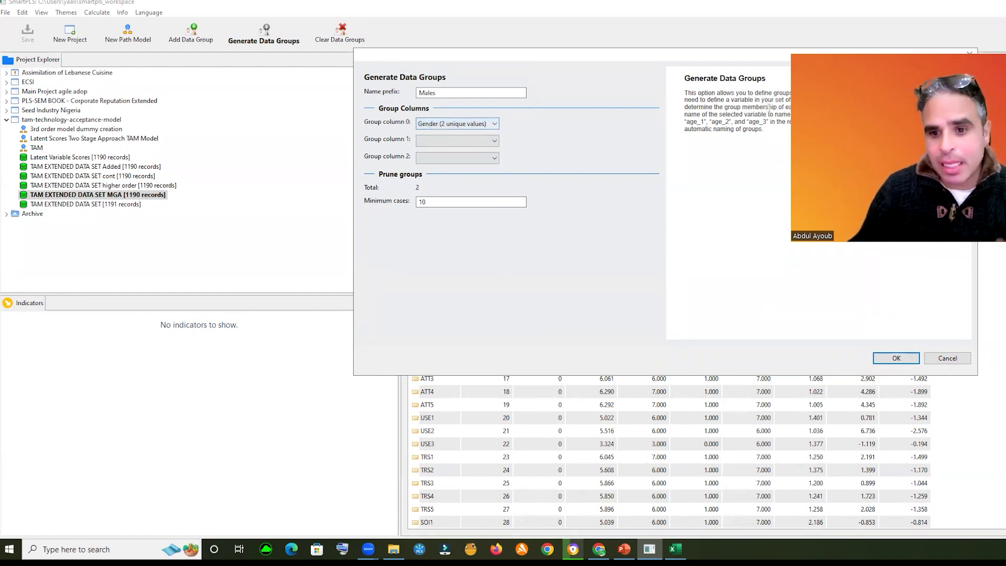
pyautogui.click(893, 359)
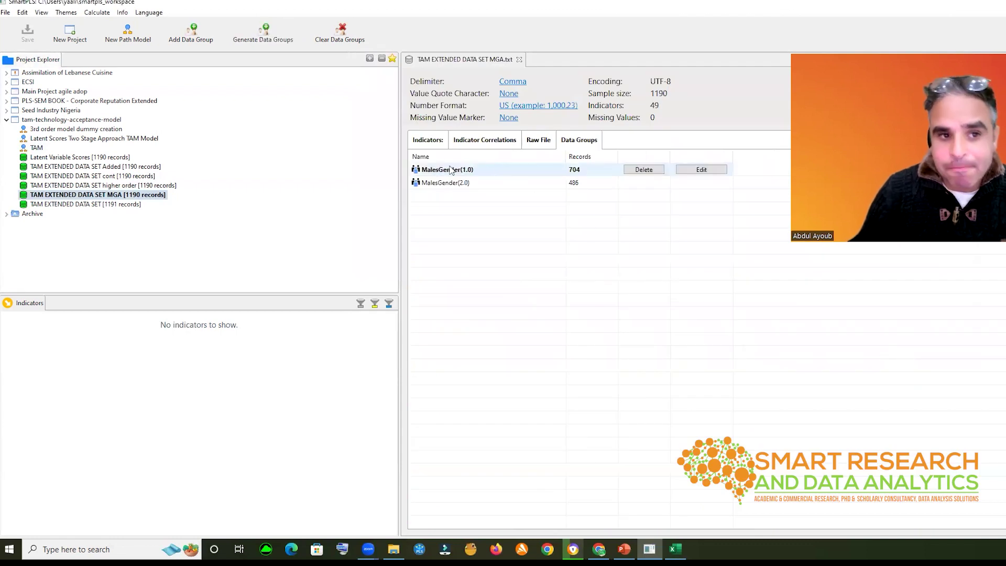
# - Delete the MalesGender(1.0) and MalesGender(2.0) data groups
pyautogui.moveTo(479, 186)
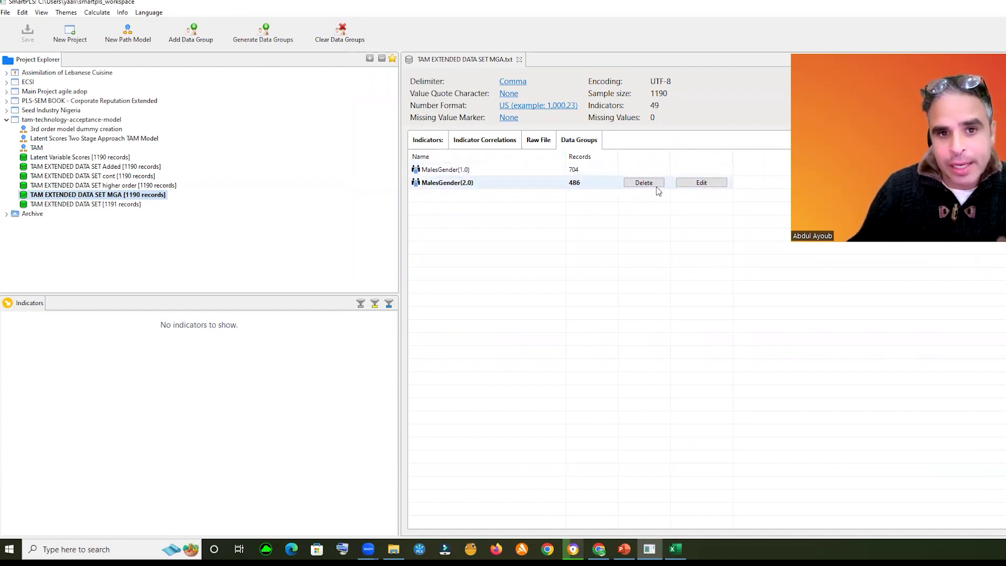
pyautogui.click(643, 170)
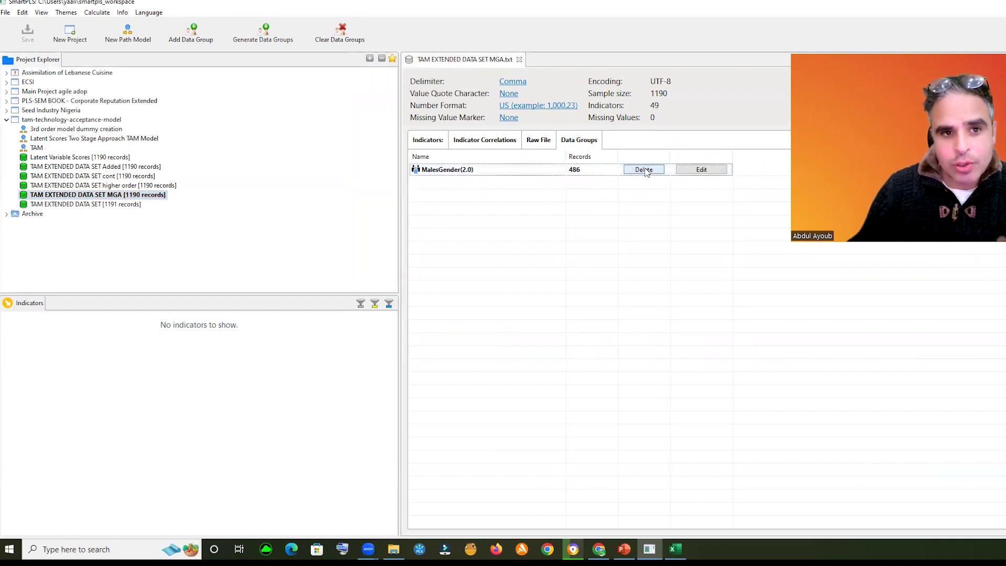
pyautogui.click(643, 169)
# - Start a new data group generation with the name prefix Male
pyautogui.click(267, 40)
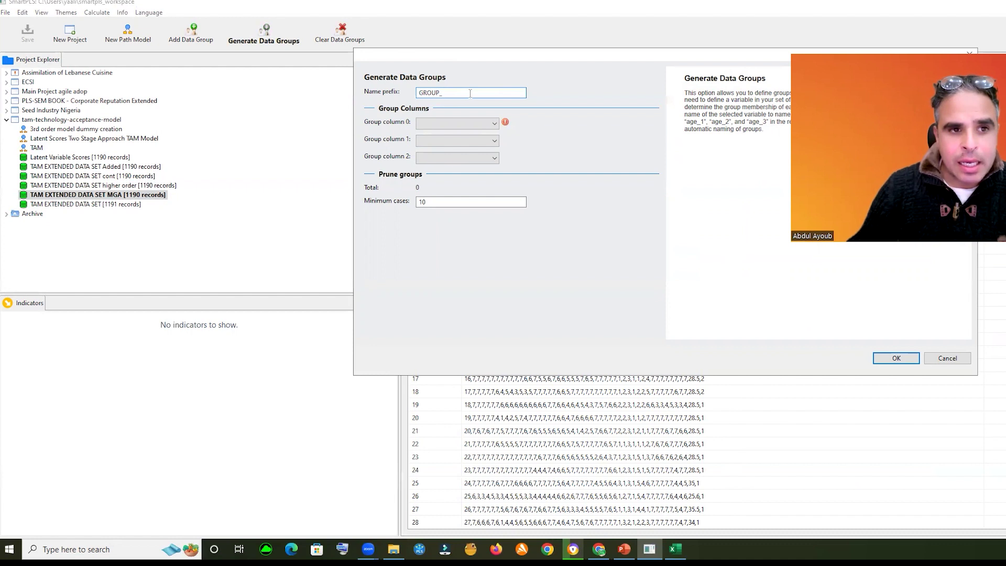
pyautogui.click(466, 140)
pyautogui.click(467, 142)
pyautogui.click(464, 92)
pyautogui.doubleClick(434, 89)
pyautogui.write('Male')
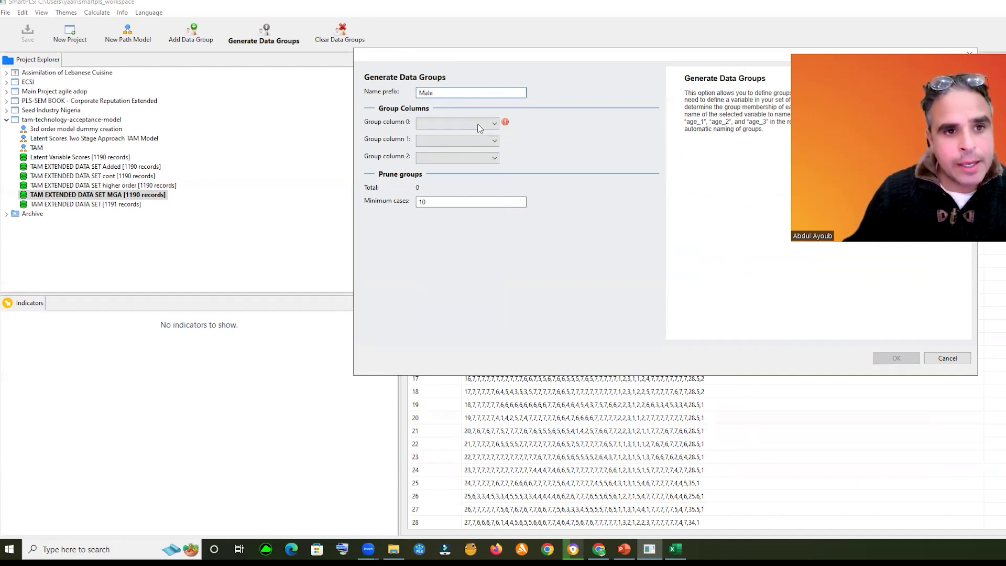
# - Assign Gender to group column 0 and generate the data groups with the Male prefix
pyautogui.click(478, 128)
pyautogui.scroll(-2, 473, 233)
pyautogui.scroll(-2, 473, 233)
pyautogui.click(468, 223)
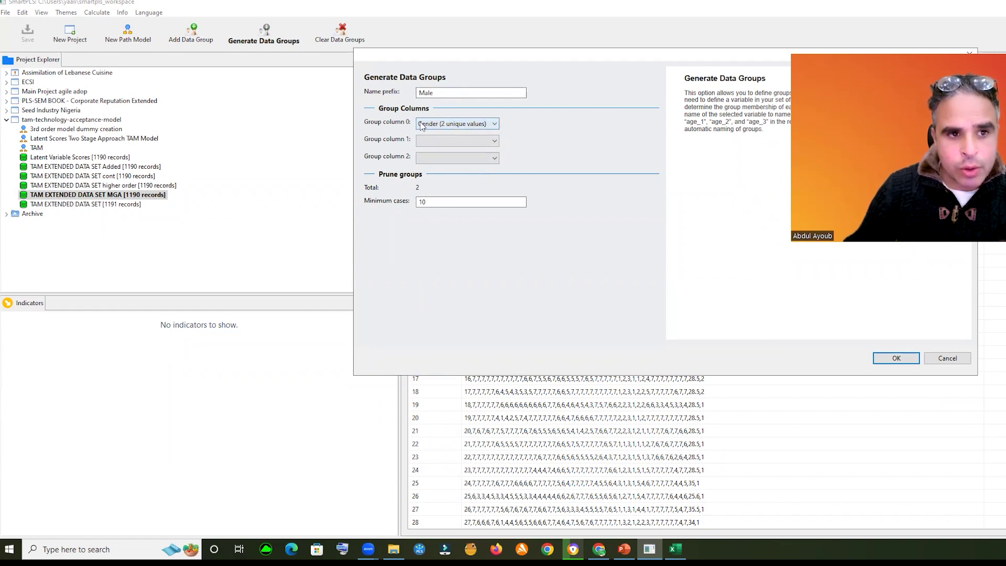
pyautogui.click(894, 358)
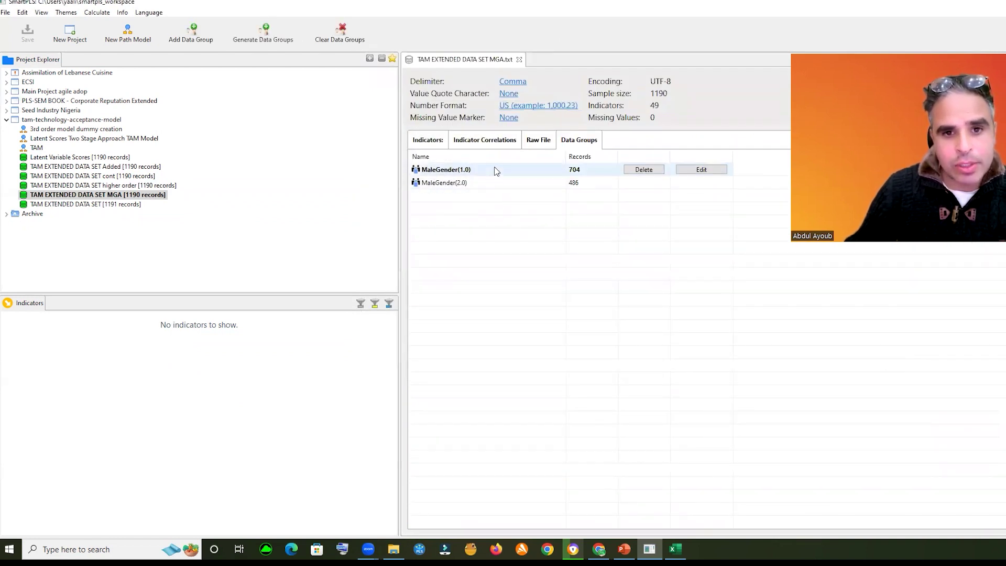
# - Delete the MaleGender(1.0) and MaleGender(2.0) data groups
pyautogui.click(644, 170)
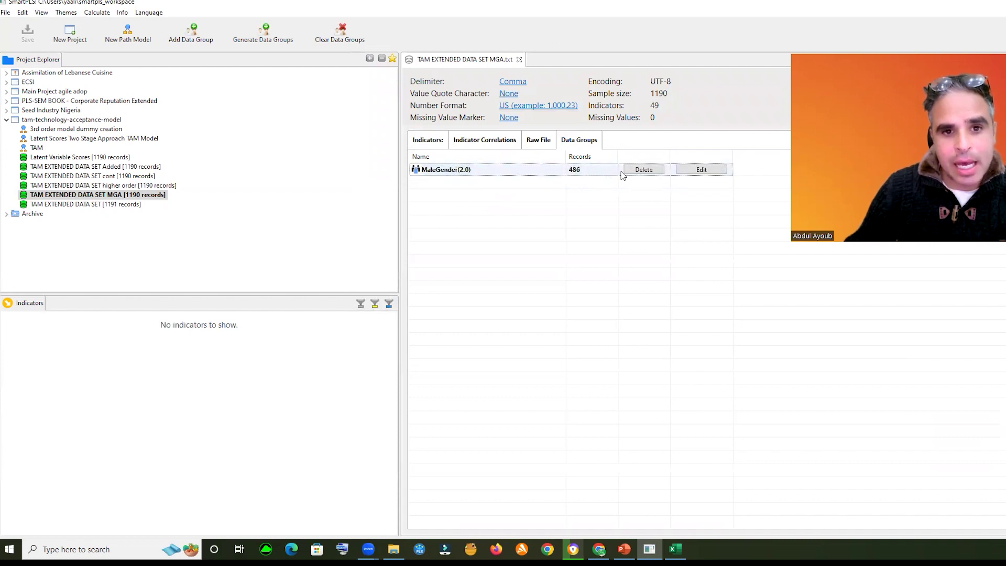
pyautogui.click(651, 170)
pyautogui.click(291, 44)
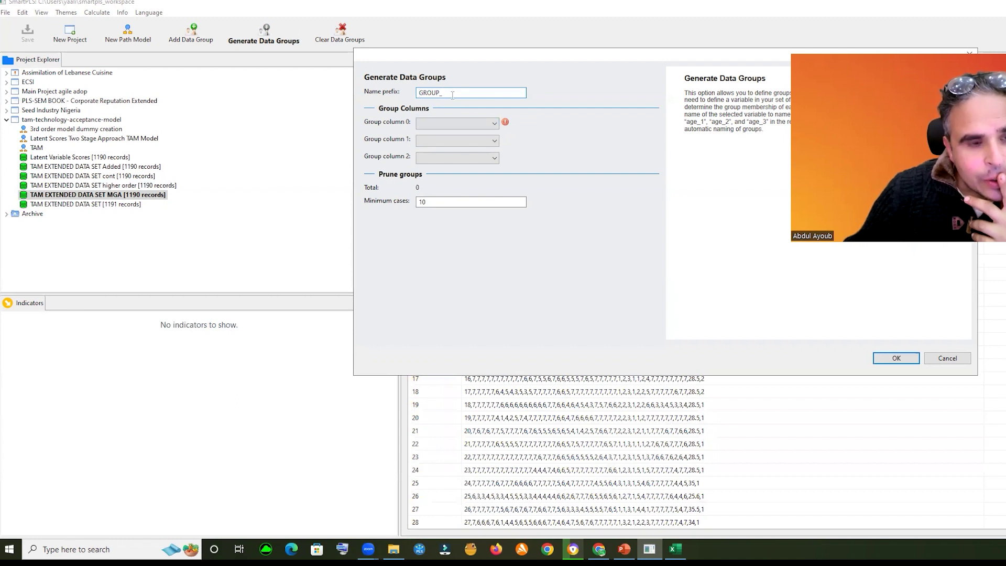
pyautogui.moveTo(452, 95); pyautogui.dragTo(391, 93)
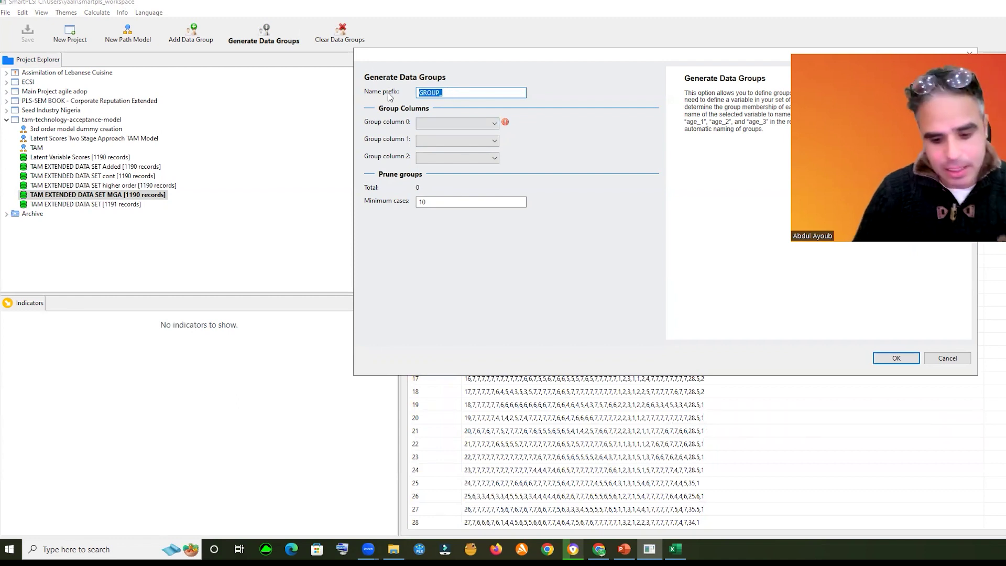
pyautogui.write('Gender')
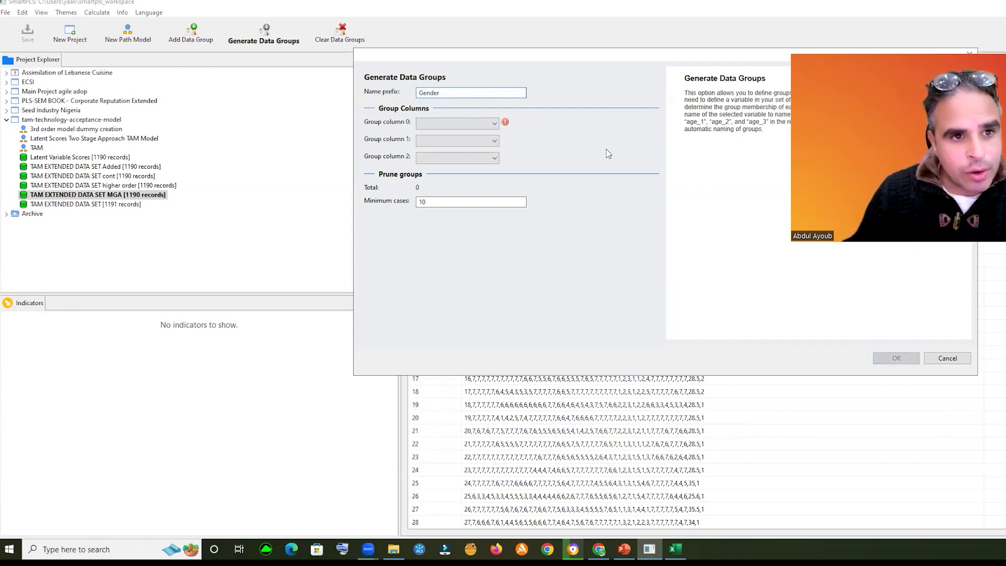
pyautogui.click(495, 123)
pyautogui.click(475, 128)
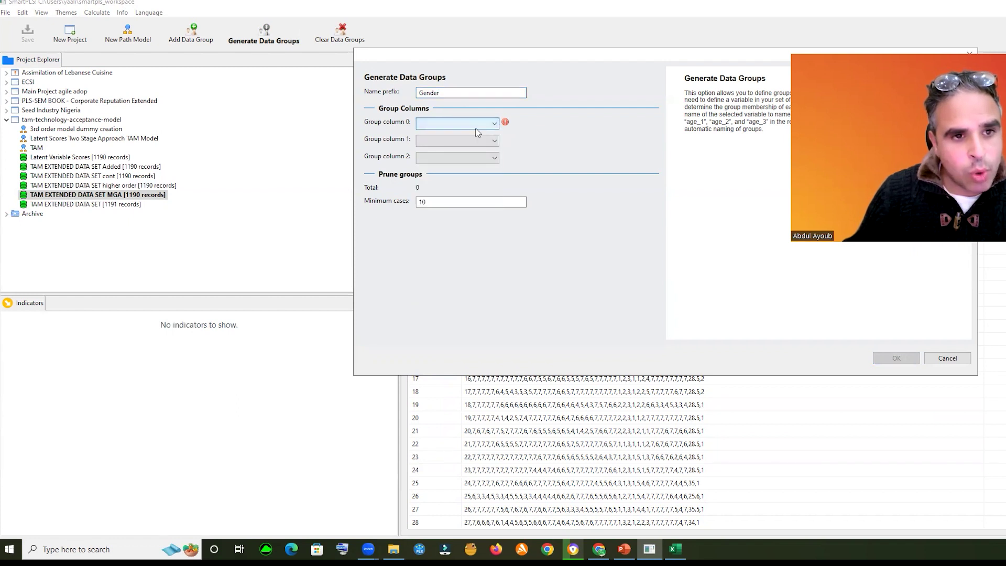
pyautogui.click(467, 128)
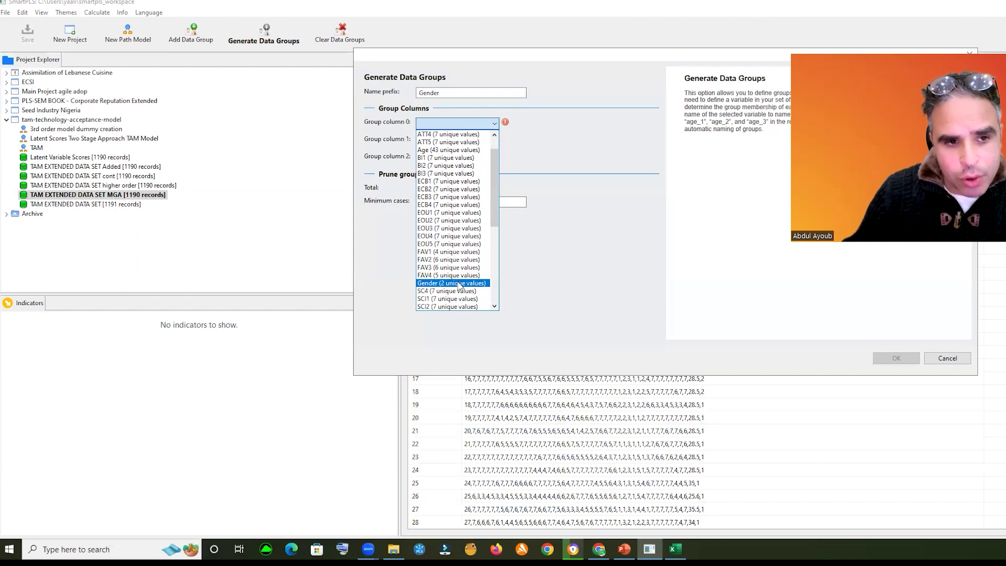
pyautogui.click(451, 306)
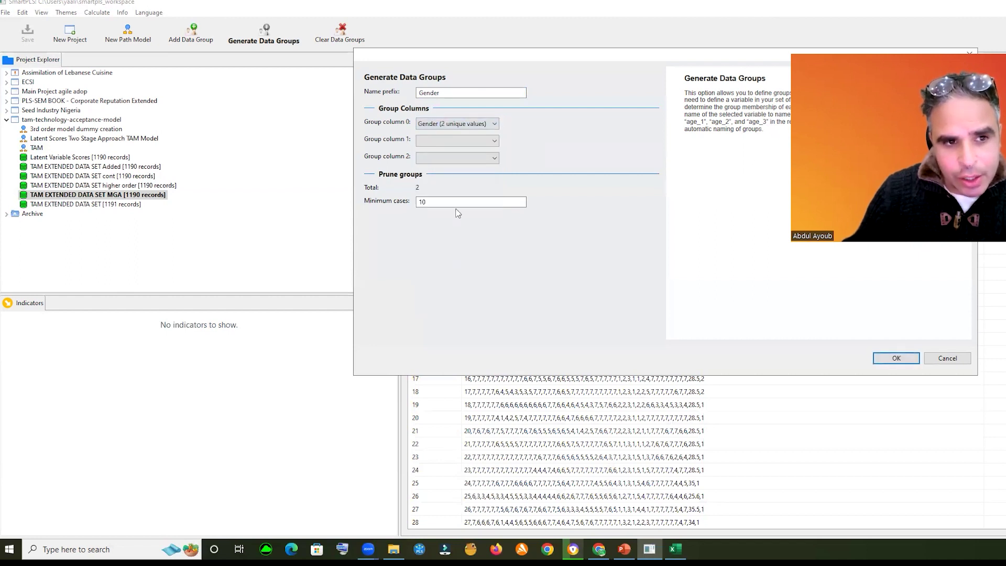
pyautogui.click(471, 141)
pyautogui.click(472, 141)
pyautogui.click(472, 143)
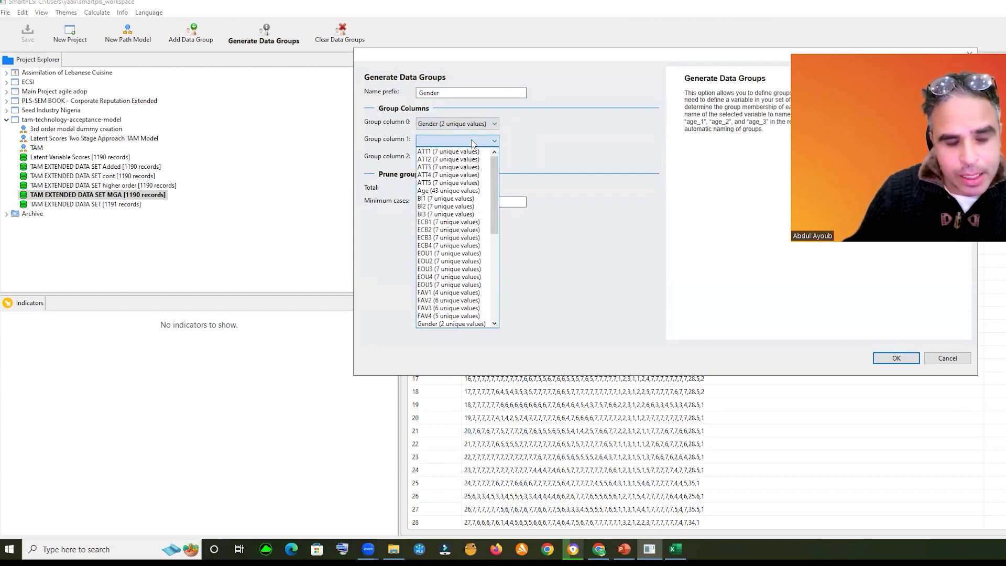
pyautogui.scroll(-3, 470, 256)
pyautogui.scroll(-5, 470, 256)
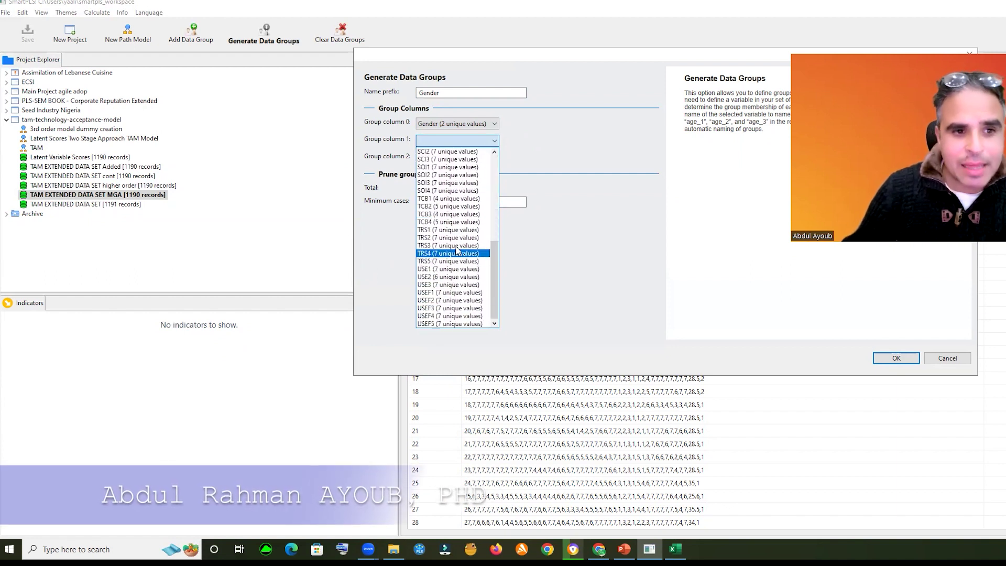
pyautogui.click(566, 127)
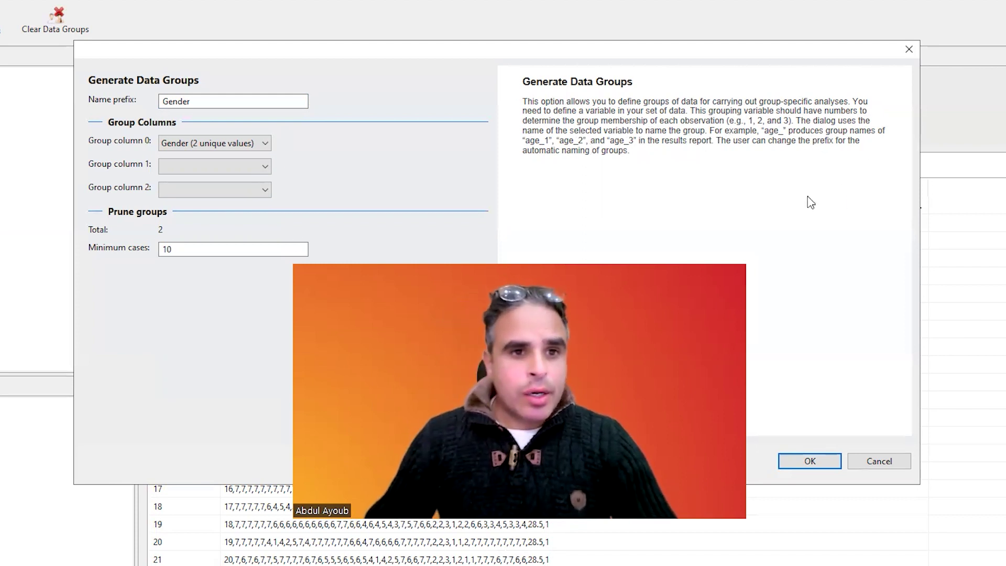
pyautogui.click(207, 143)
pyautogui.click(207, 143)
pyautogui.click(208, 143)
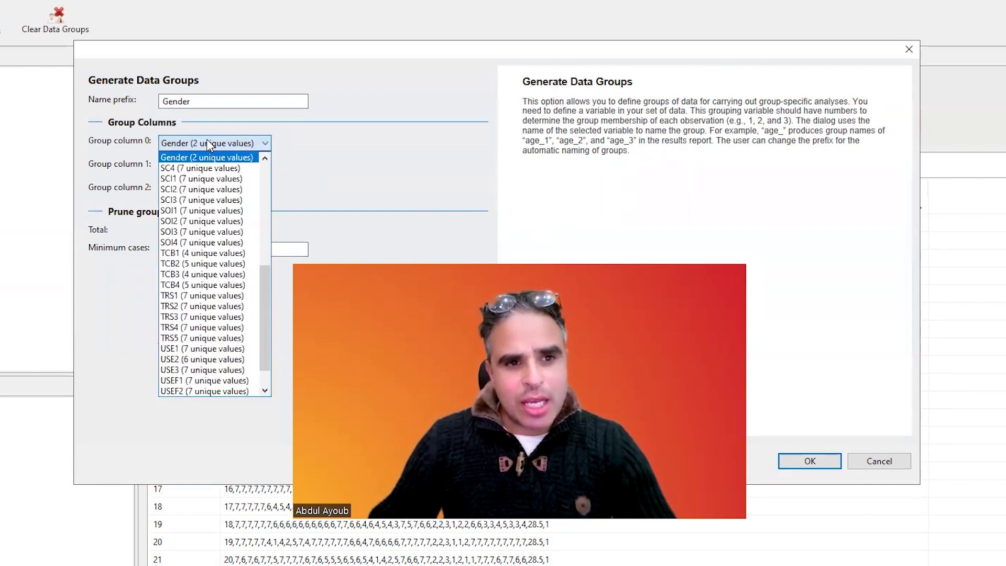
pyautogui.click(286, 144)
pyautogui.click(251, 166)
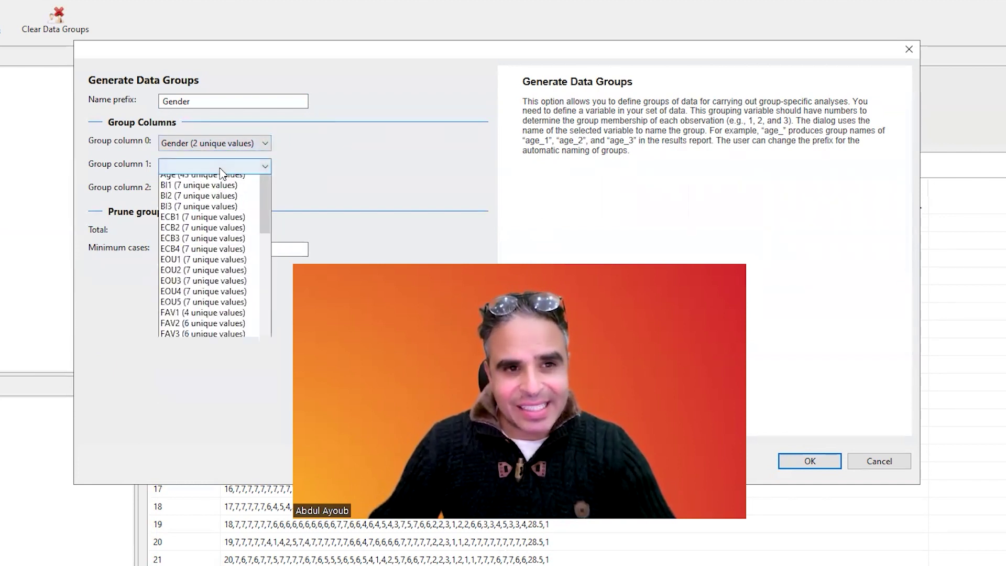
pyautogui.scroll(-4, 232, 298)
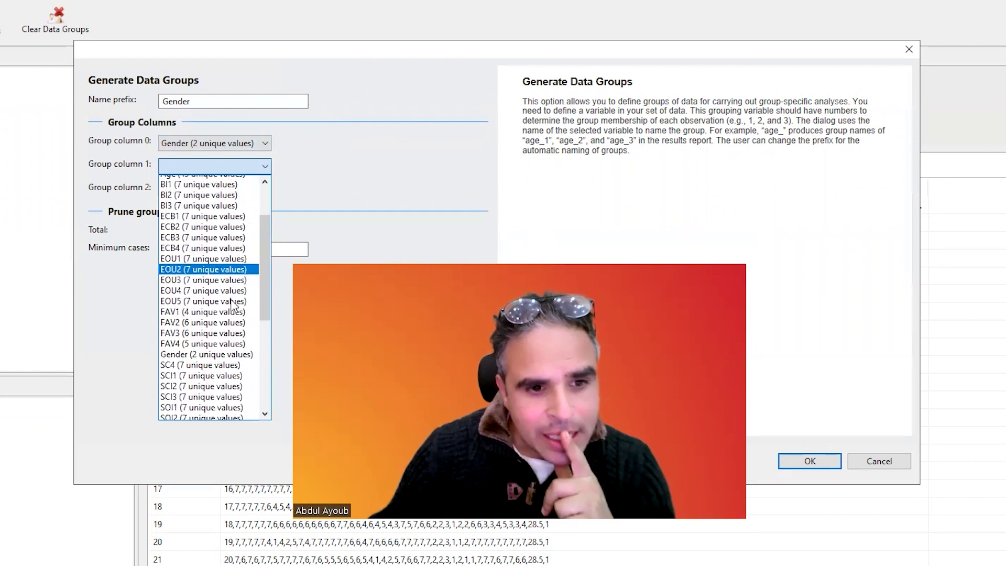
pyautogui.scroll(-5, 232, 303)
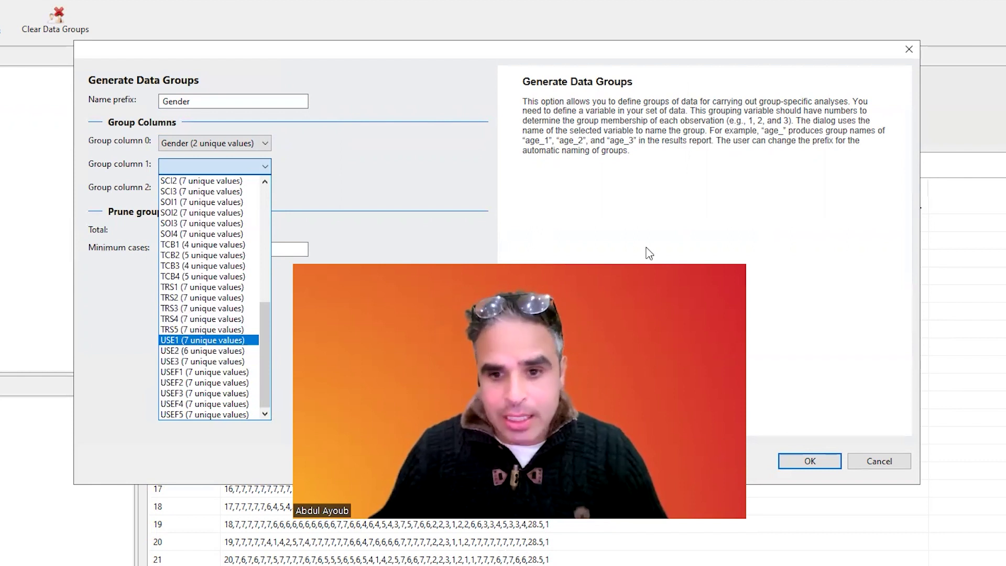
pyautogui.click(897, 459)
pyautogui.click(897, 458)
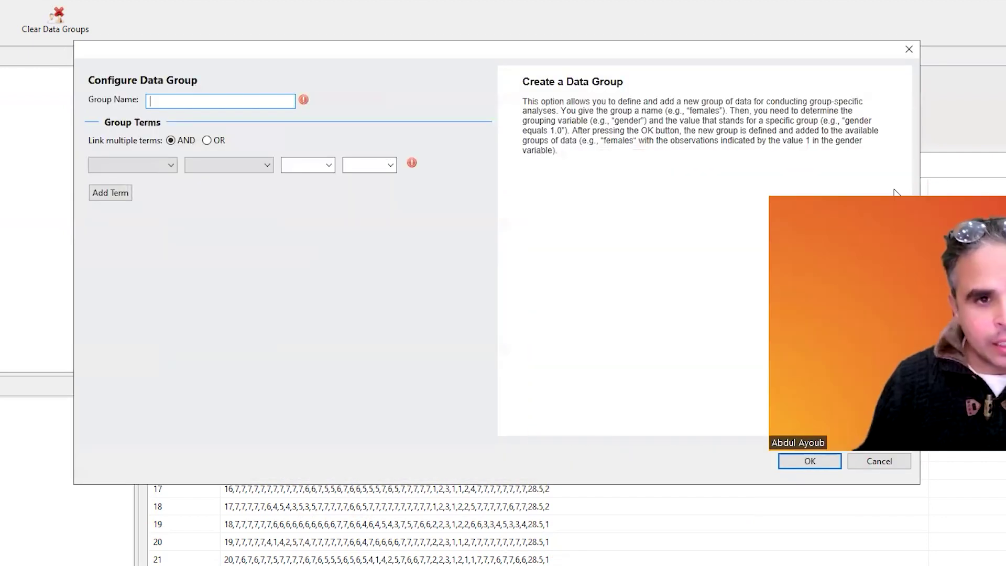
# - Define a new data group named Gender with the term Gender is equal to 1
pyautogui.write('G')
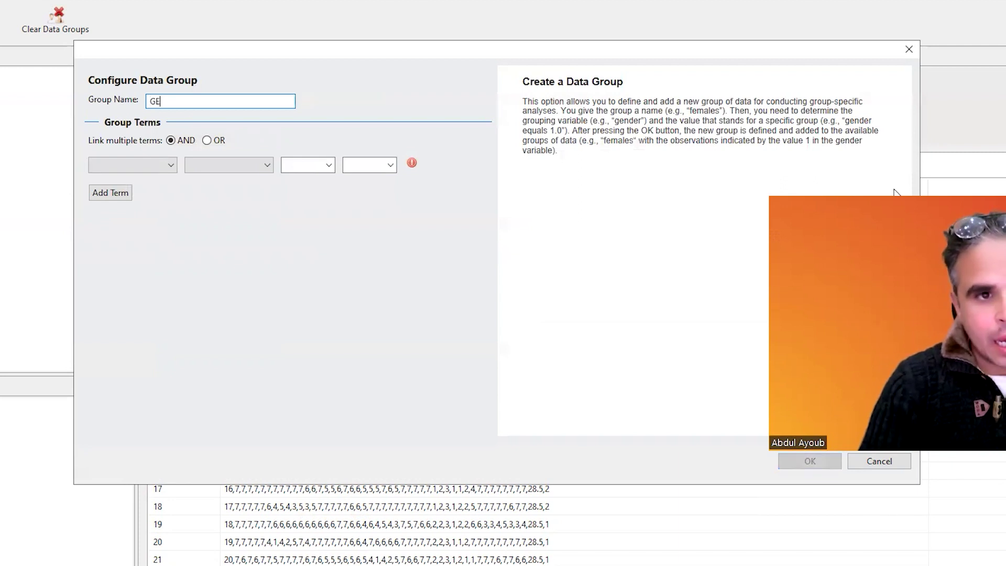
pyautogui.write('ender')
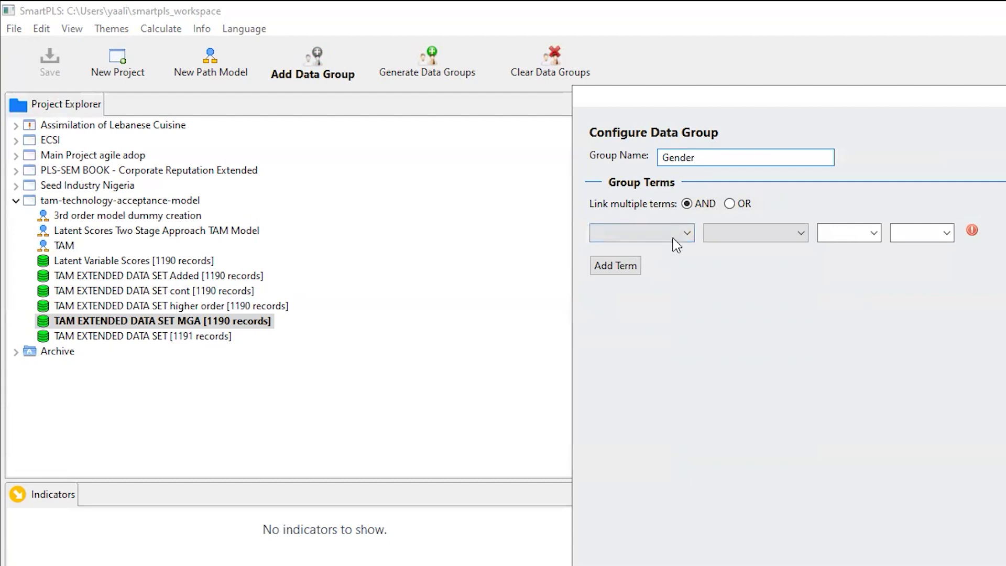
pyautogui.click(674, 238)
pyautogui.scroll(-1, 635, 500)
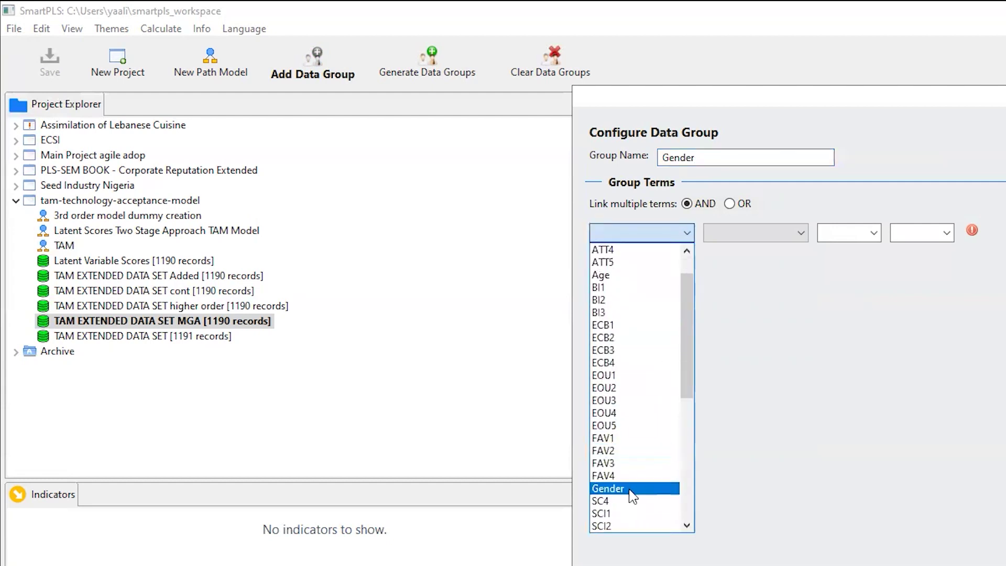
pyautogui.click(630, 491)
pyautogui.click(659, 232)
pyautogui.click(659, 232)
pyautogui.click(744, 232)
pyautogui.click(733, 247)
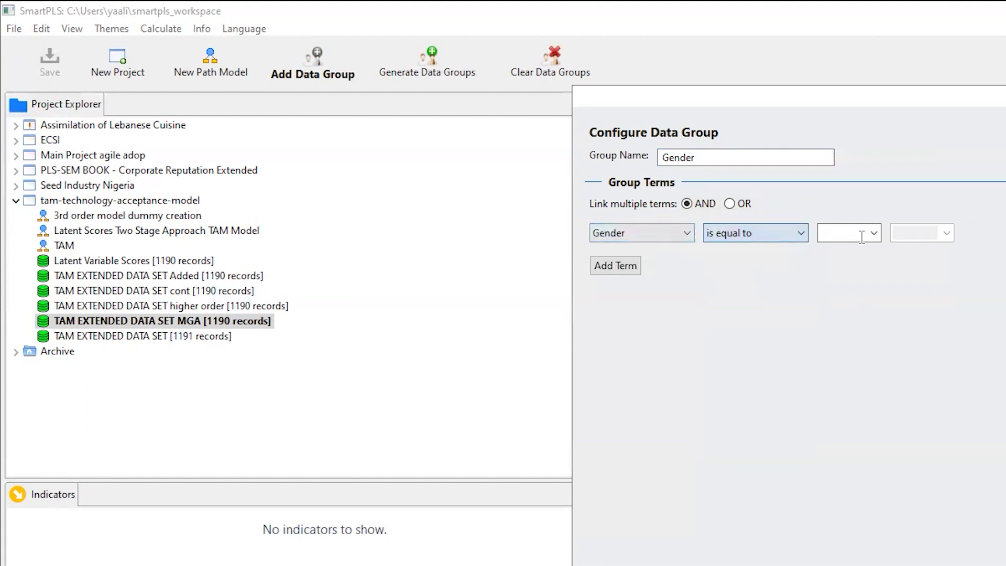
pyautogui.write('1')
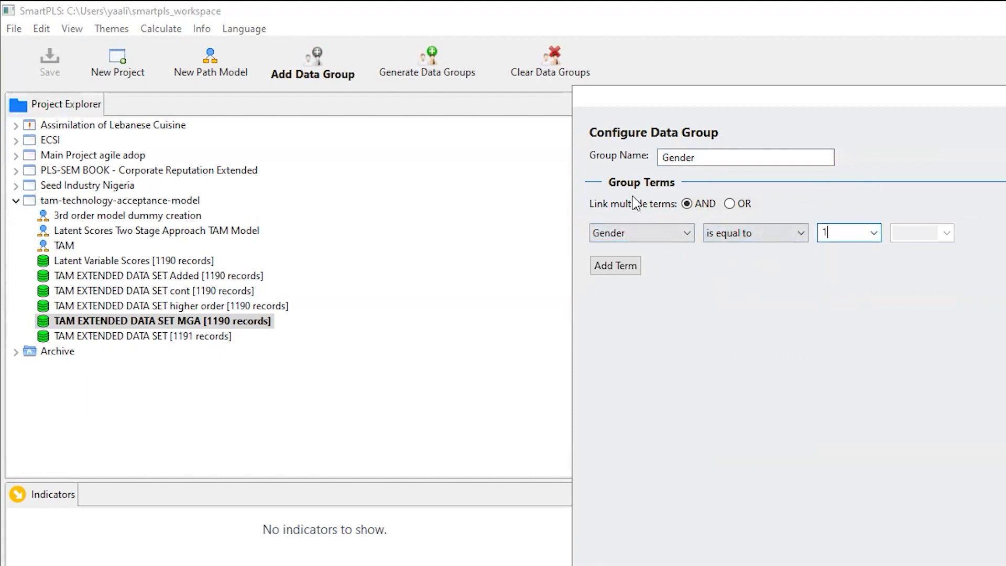
# - Change the group name to Male and create the group with only the Gender term
pyautogui.moveTo(721, 161); pyautogui.dragTo(378, 161)
pyautogui.write('Male')
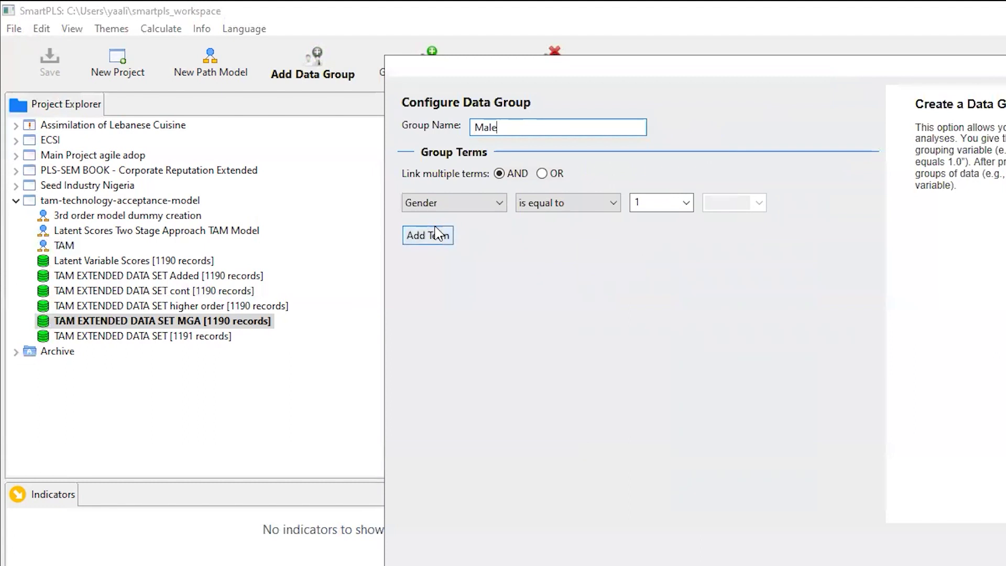
pyautogui.click(437, 233)
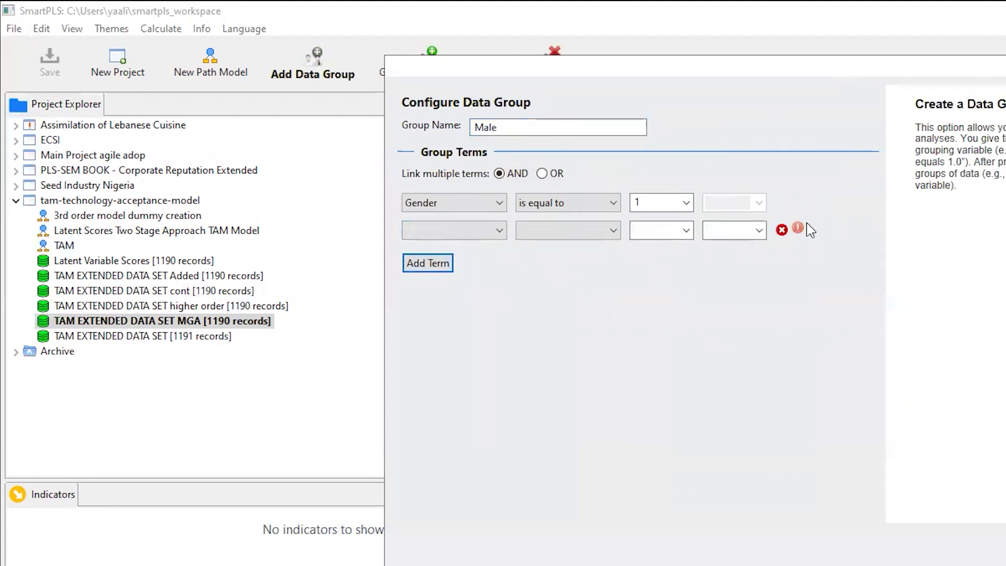
pyautogui.click(781, 230)
pyautogui.press('Return')
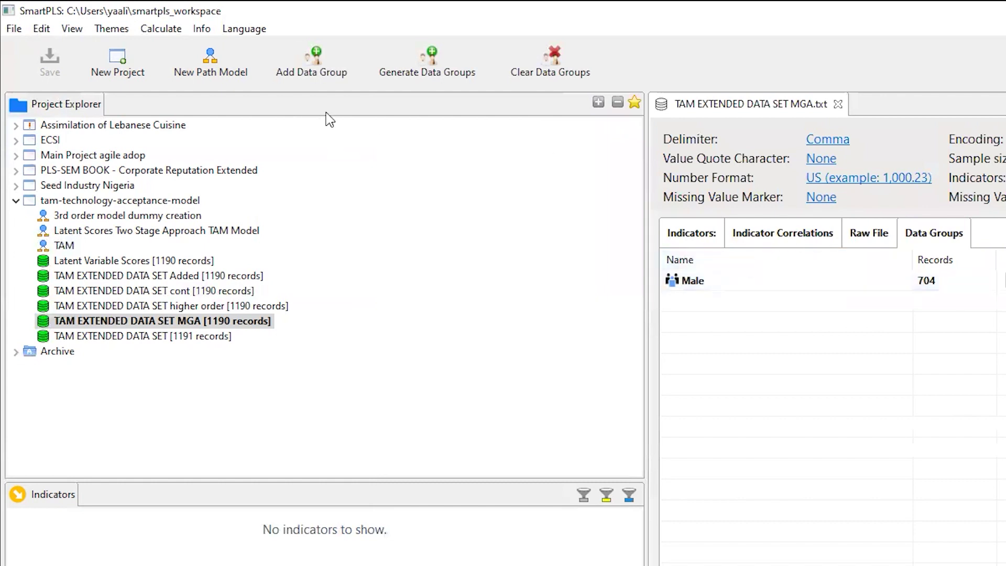
# - Add a data group named Female for the records where Gender is equal to 2
pyautogui.click(312, 71)
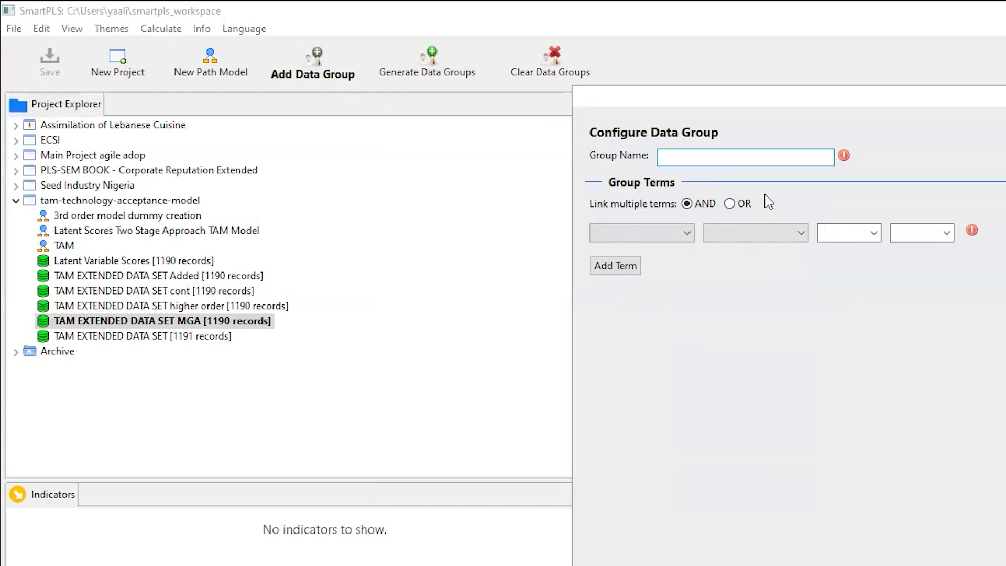
pyautogui.write('Female')
pyautogui.click(661, 236)
pyautogui.scroll(-1, 644, 314)
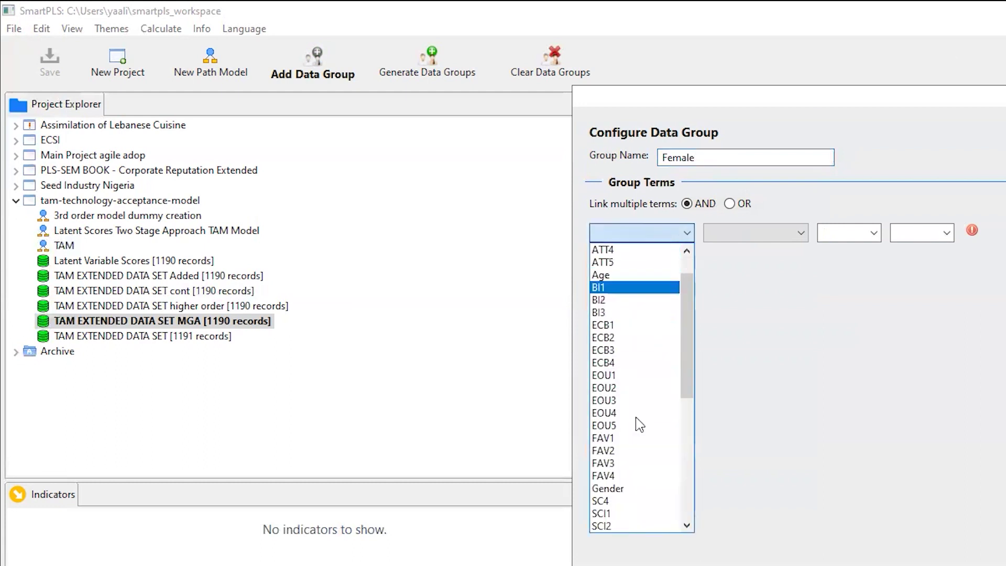
pyautogui.click(630, 488)
pyautogui.click(771, 232)
pyautogui.click(767, 250)
pyautogui.click(854, 232)
pyautogui.write('2')
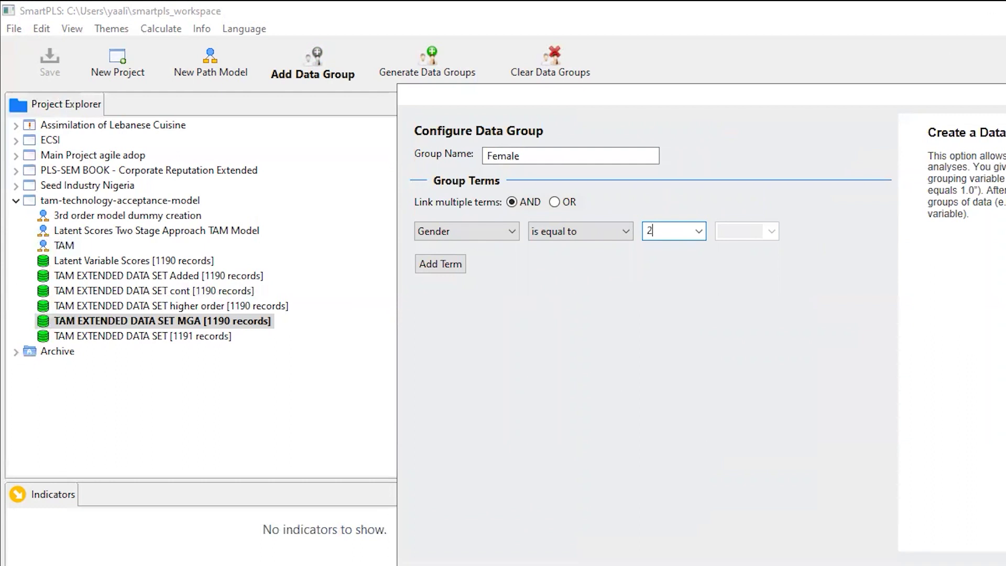
pyautogui.press('Return')
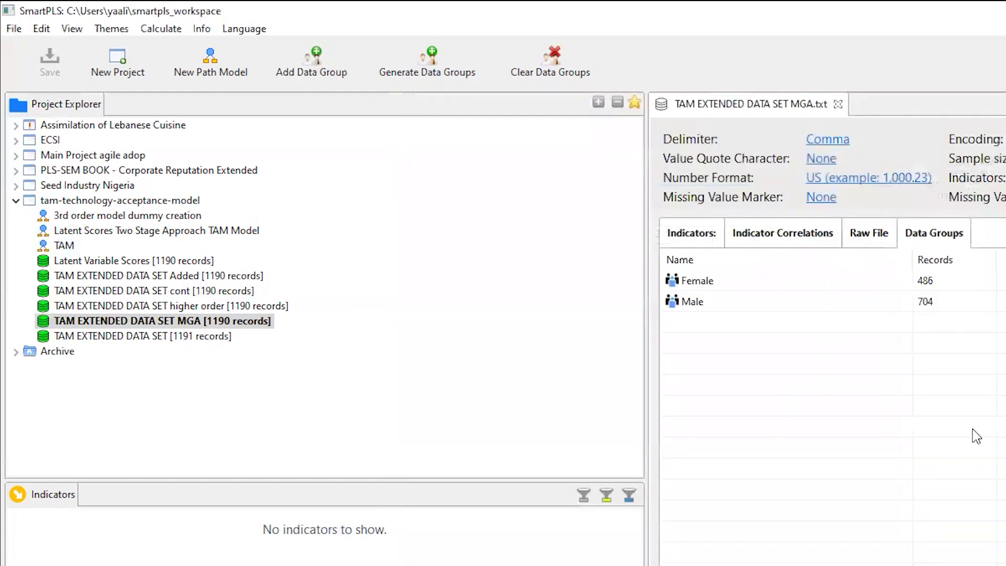
pyautogui.click(876, 309)
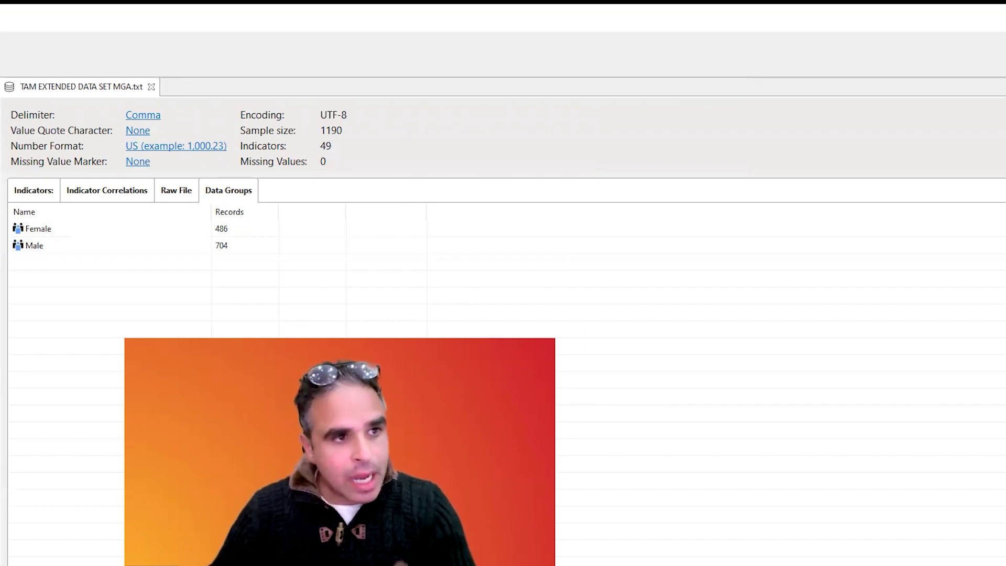
pyautogui.click(38, 228)
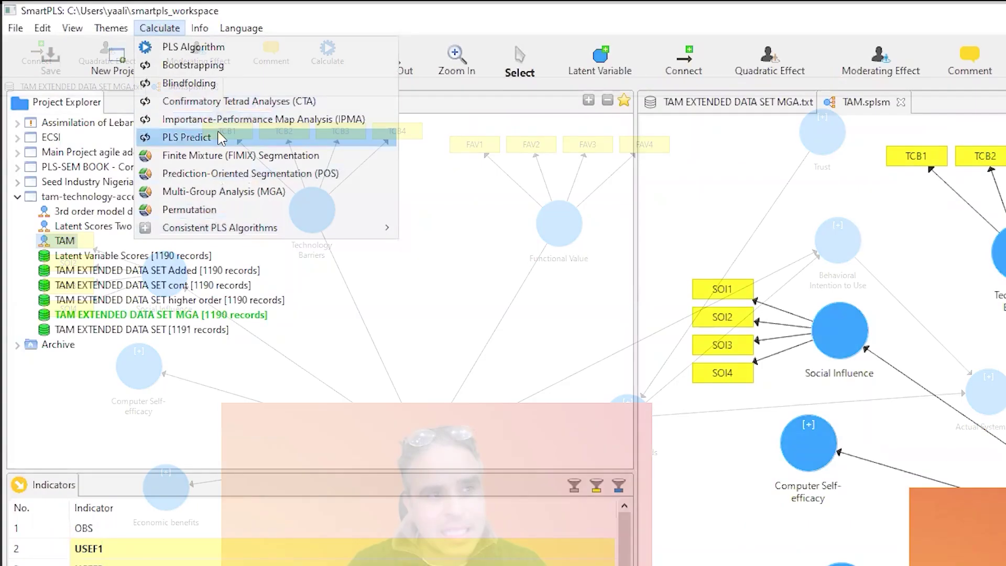
# - Run Bootstrapping on the TAM model with both the Female and Male data groups selected
pyautogui.click(222, 137)
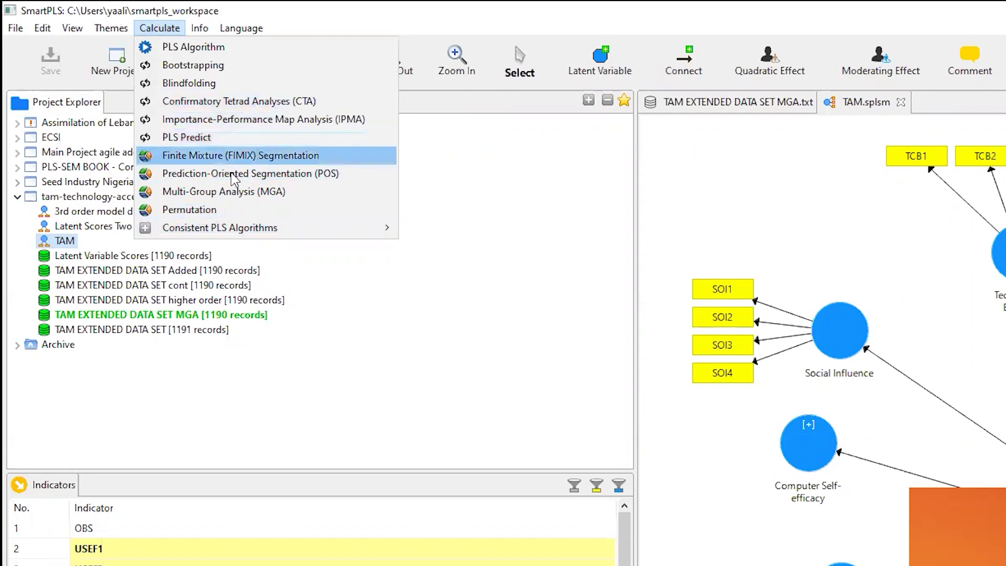
pyautogui.click(200, 65)
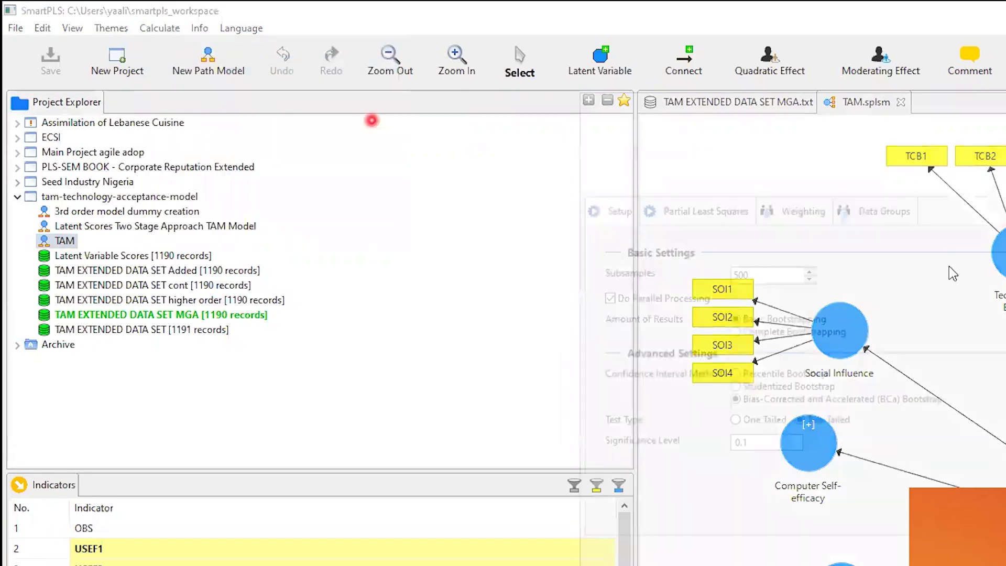
pyautogui.click(735, 272)
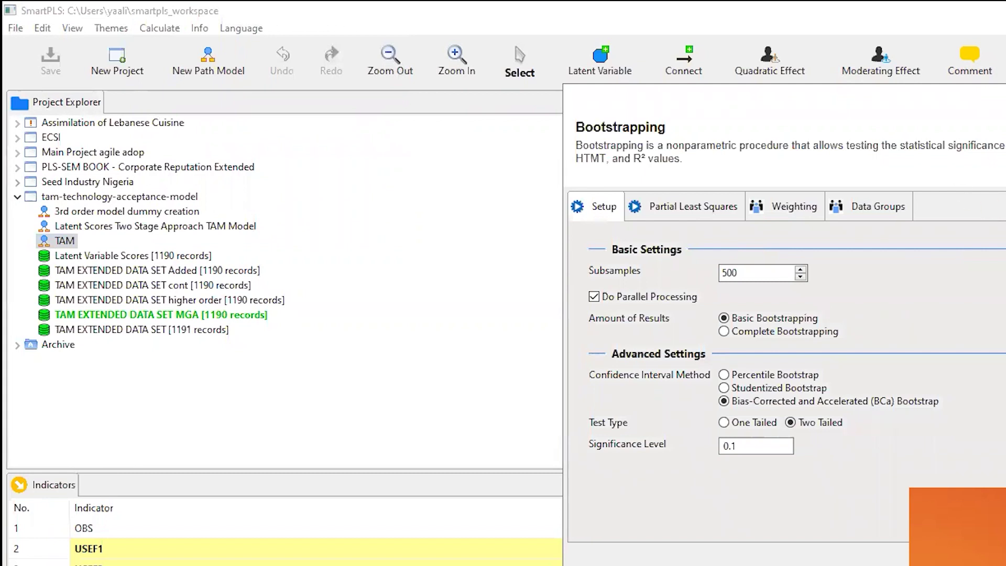
pyautogui.moveTo(1005, 95); pyautogui.dragTo(991, 13)
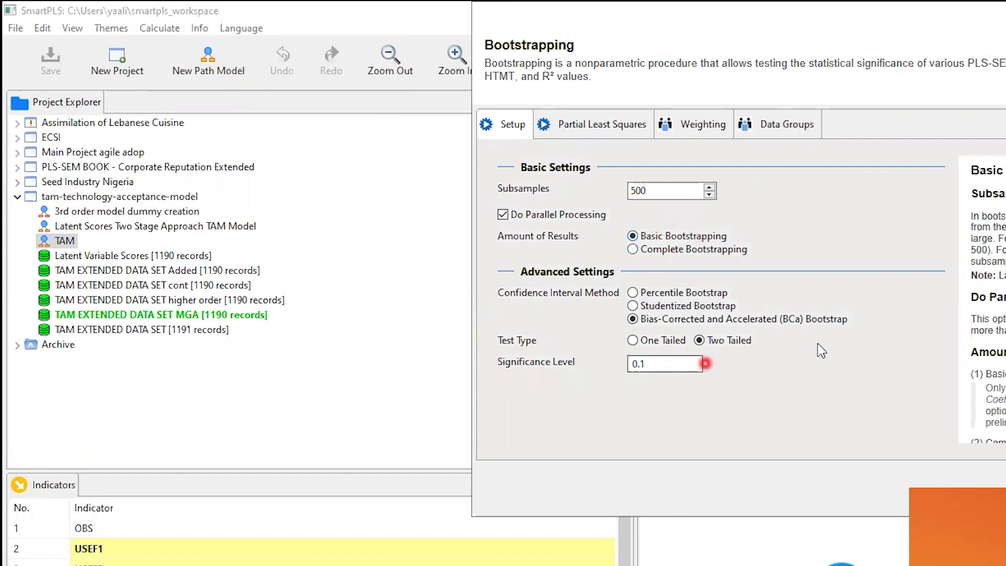
pyautogui.click(803, 125)
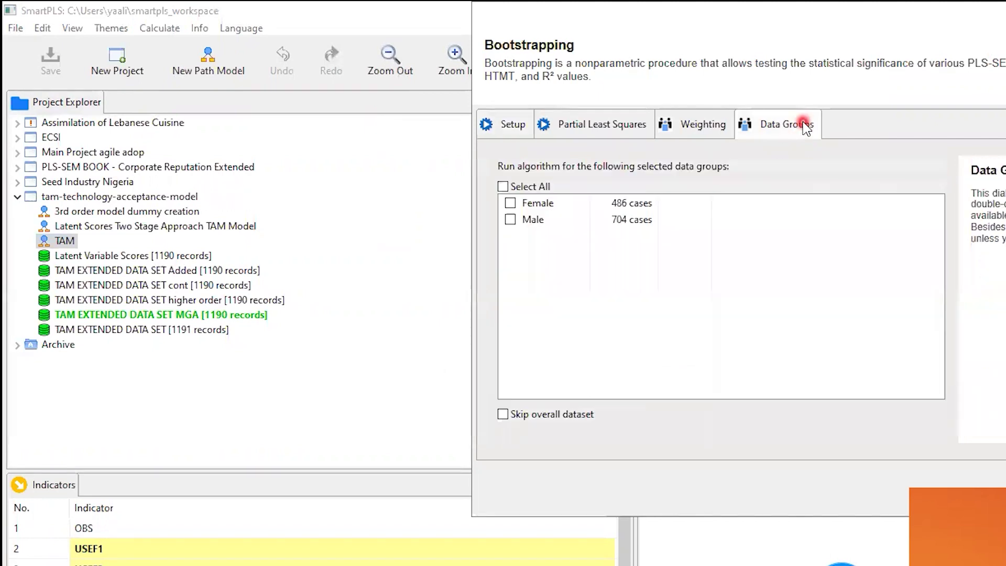
pyautogui.click(503, 186)
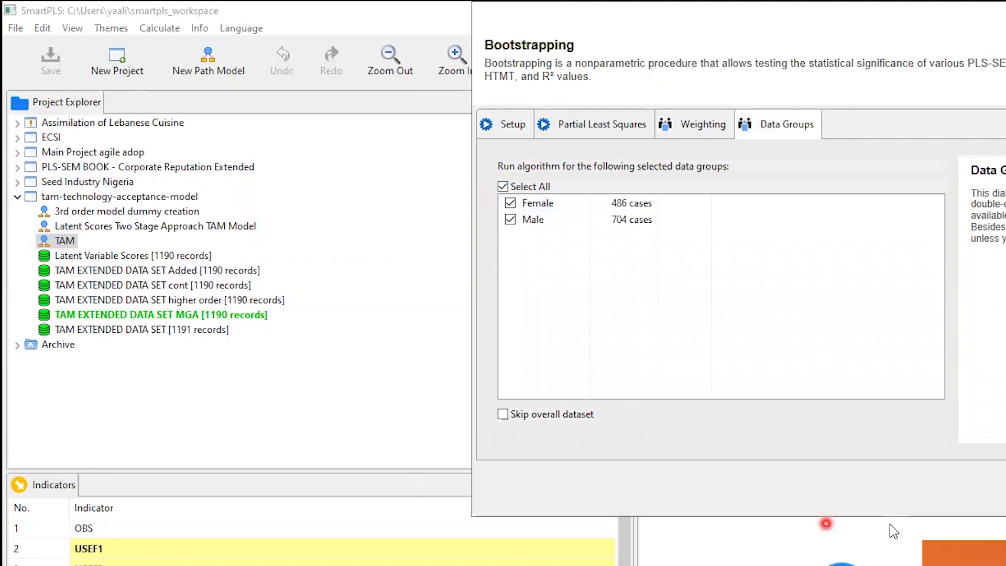
pyautogui.click(932, 524)
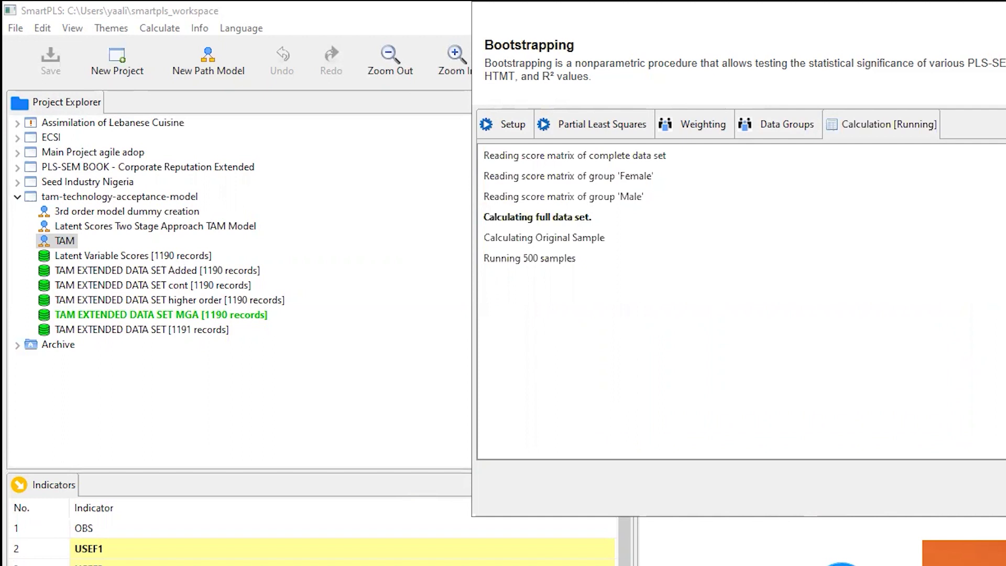
# - Switch to File Explorer, create a blank Word document in the Data and Samples folder and open it
pyautogui.hotkey('alt', 'Tab')
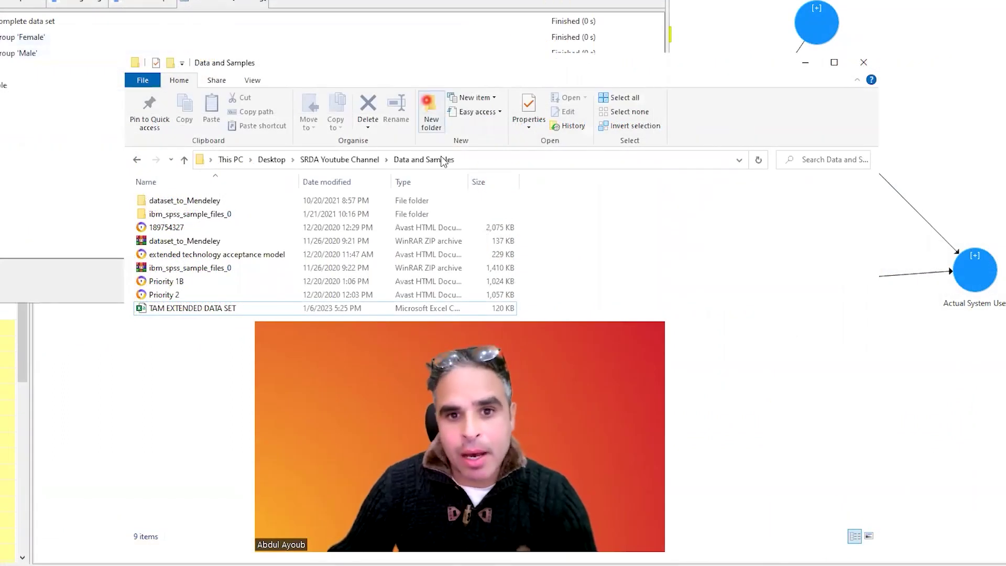
pyautogui.rightClick(159, 355)
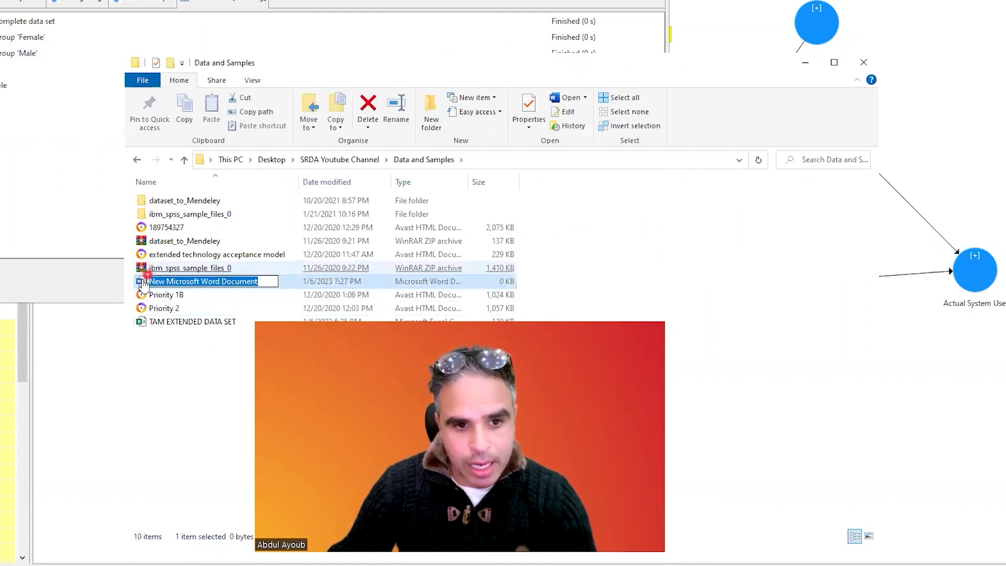
pyautogui.click(144, 282)
pyautogui.click(143, 282)
pyautogui.doubleClick(145, 282)
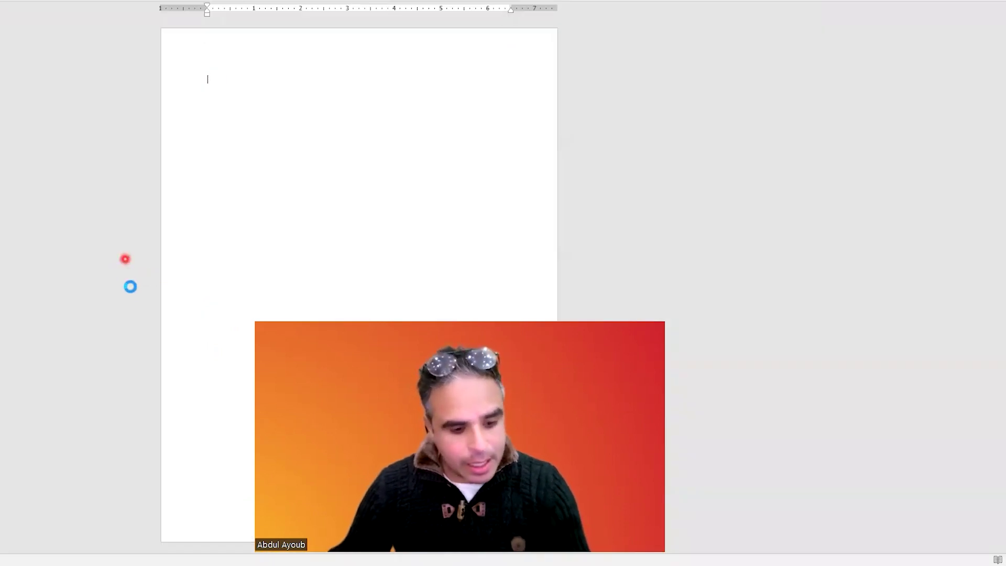
# - Create a new Excel workbook in the Data and Samples folder and give it a name
pyautogui.hotkey('alt', 'Tab')
pyautogui.rightClick(157, 378)
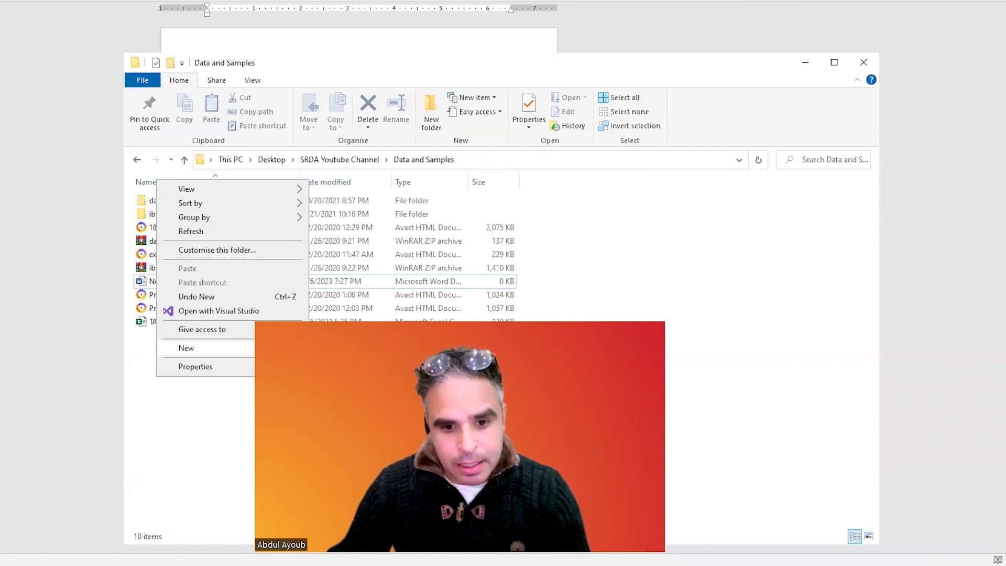
pyautogui.click(366, 502)
pyautogui.write('SRDA')
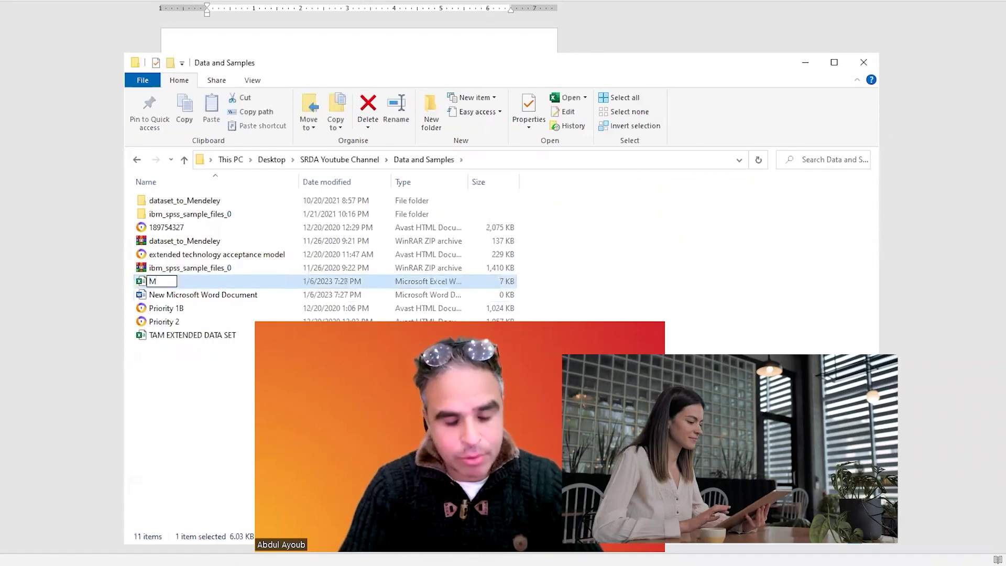
pyautogui.press('Return')
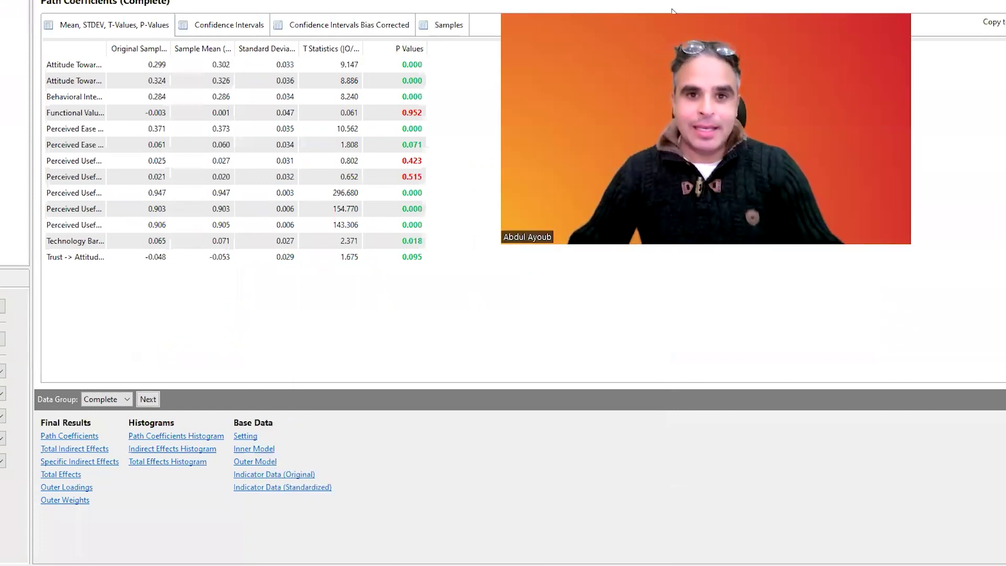
# - Examine the path coefficients of the complete data set in the SmartPLS bootstrapping results
pyautogui.click(488, 145)
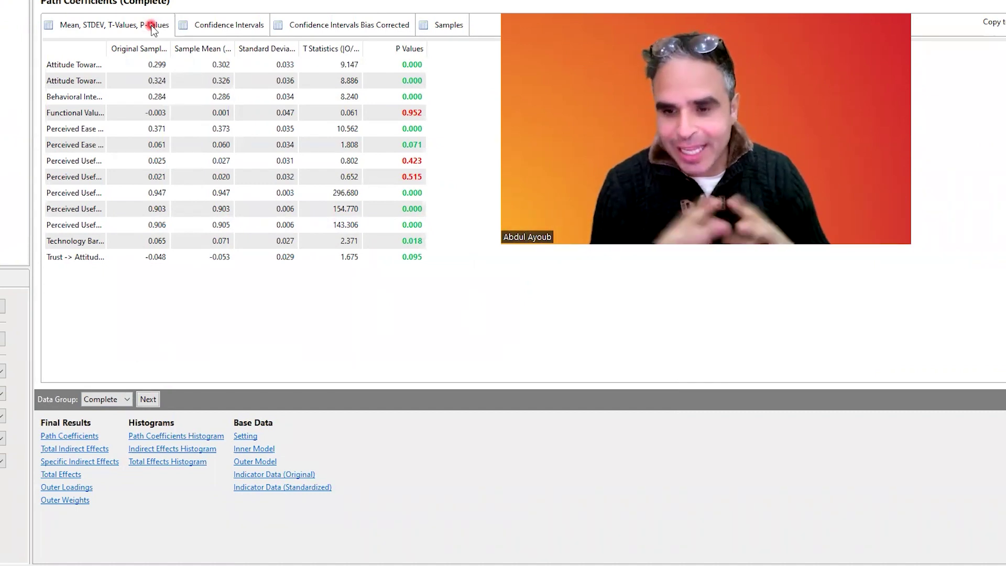
pyautogui.moveTo(172, 49); pyautogui.dragTo(220, 47)
pyautogui.click(209, 68)
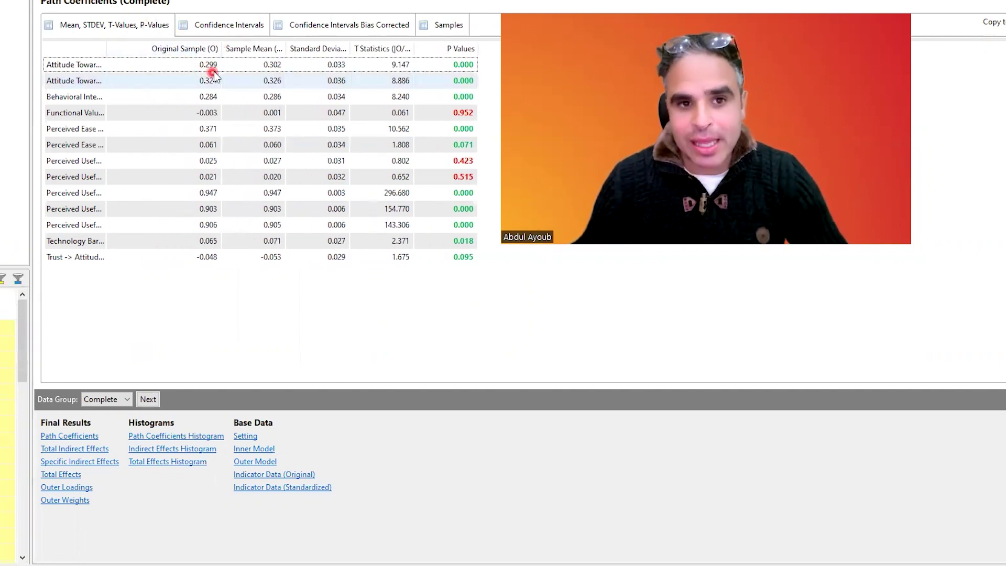
pyautogui.click(467, 32)
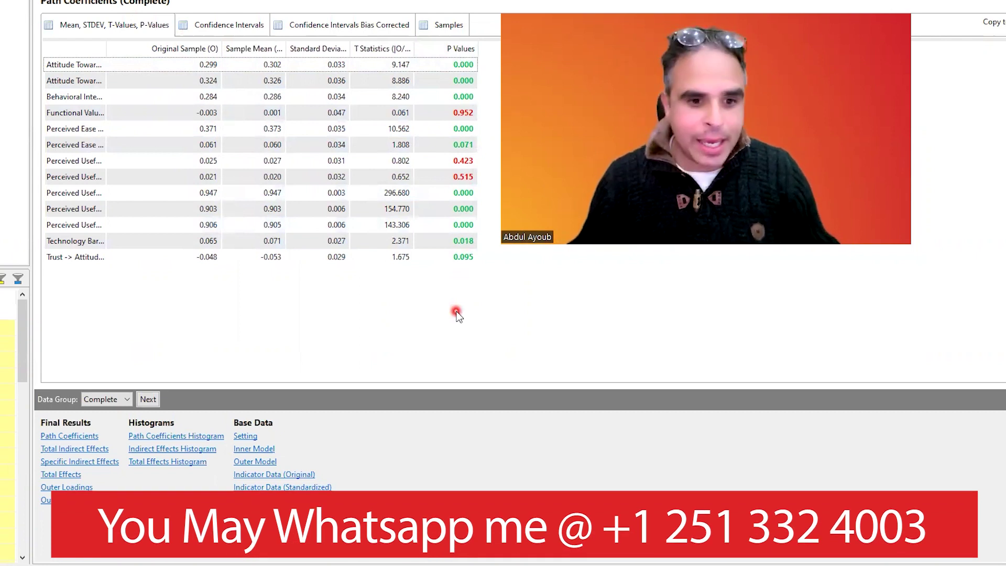
pyautogui.click(83, 437)
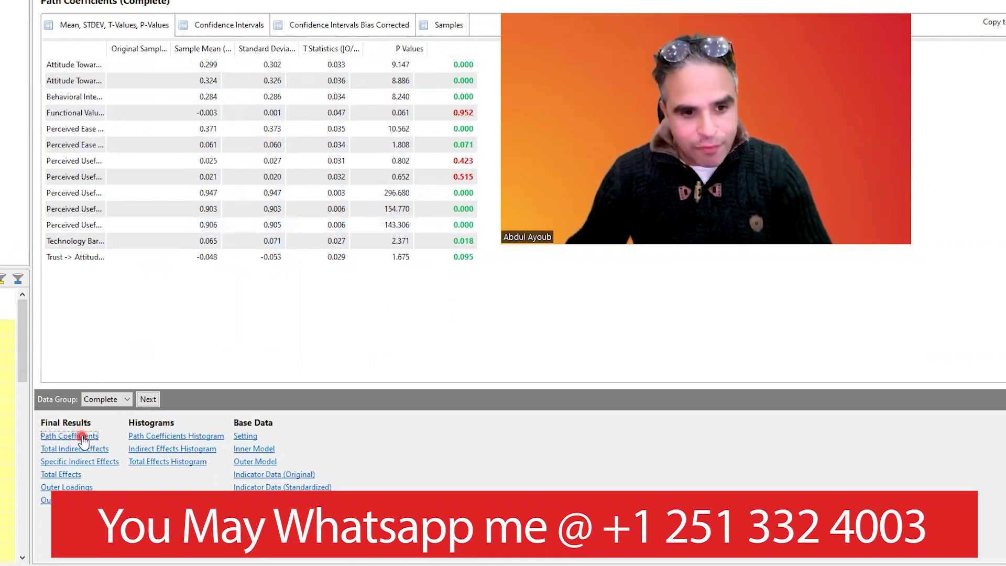
# - Display the path coefficients for the Male data group and widen the first column to read the full path names
pyautogui.click(113, 398)
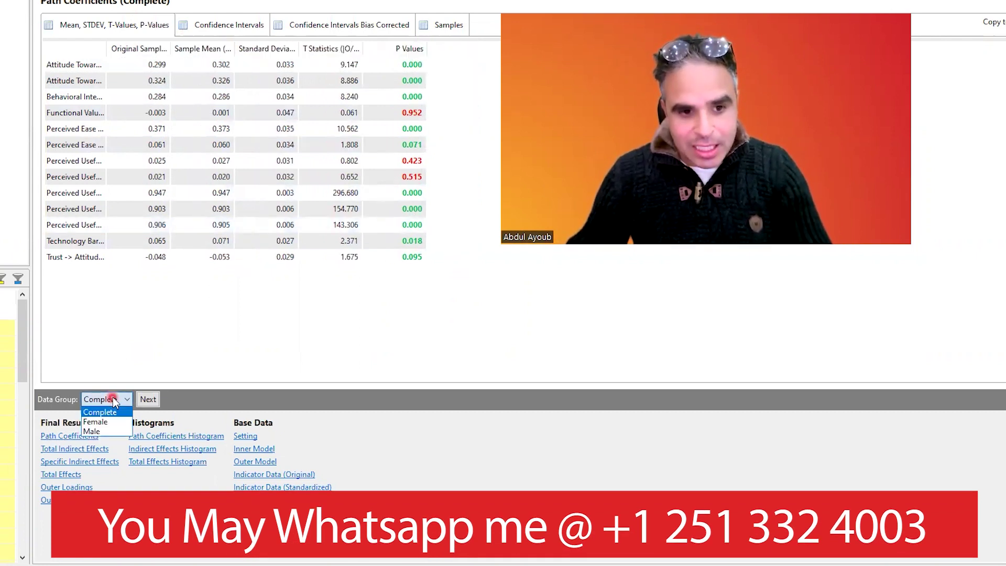
pyautogui.click(108, 430)
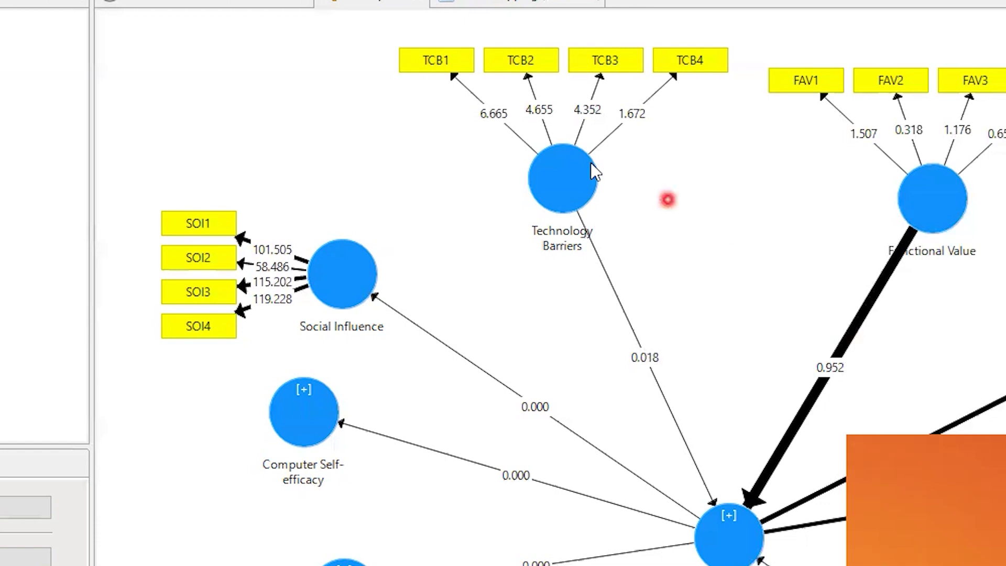
pyautogui.click(501, 3)
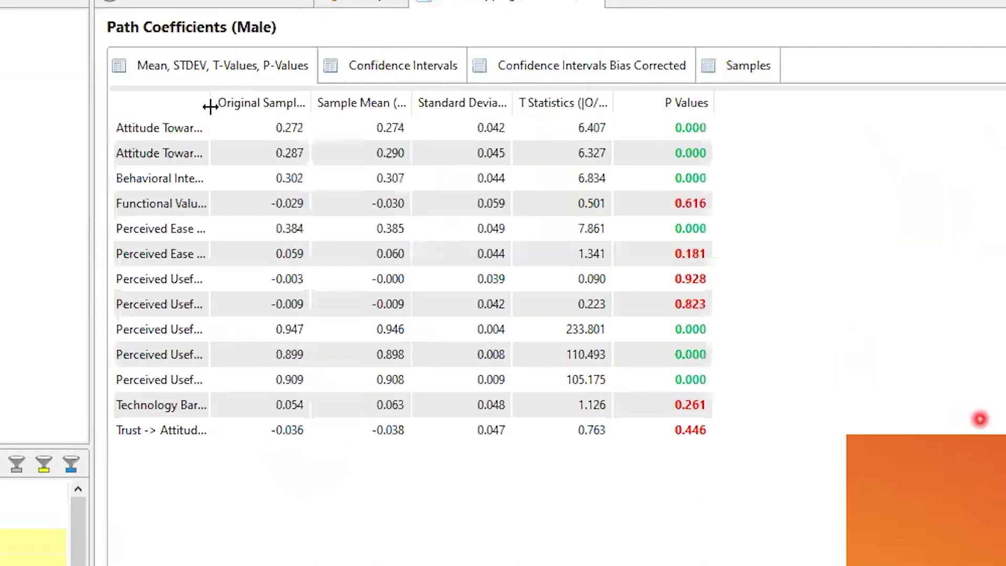
pyautogui.moveTo(210, 107); pyautogui.dragTo(417, 107)
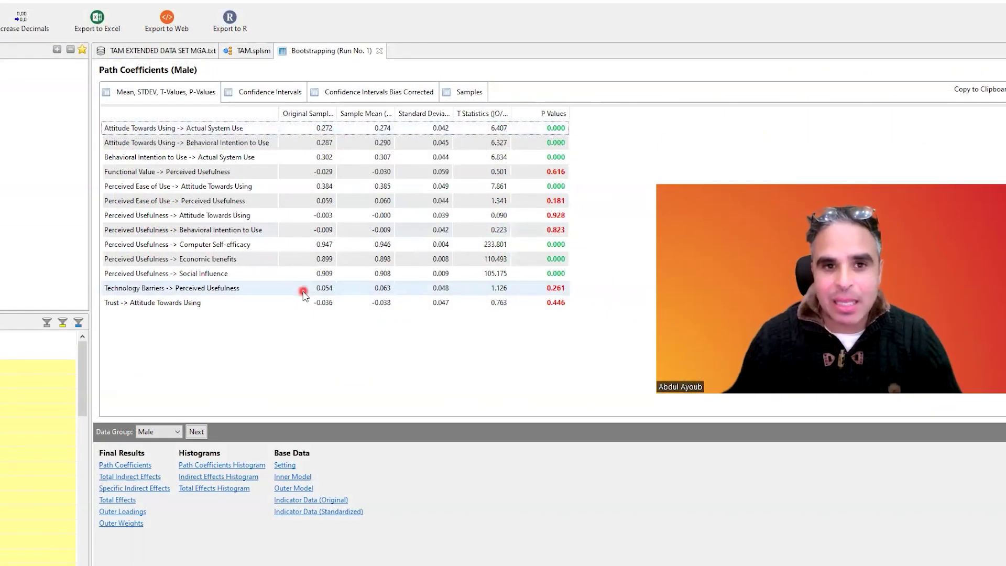
# - Display the path coefficients for the Female data group and widen the results table for reading
pyautogui.click(163, 432)
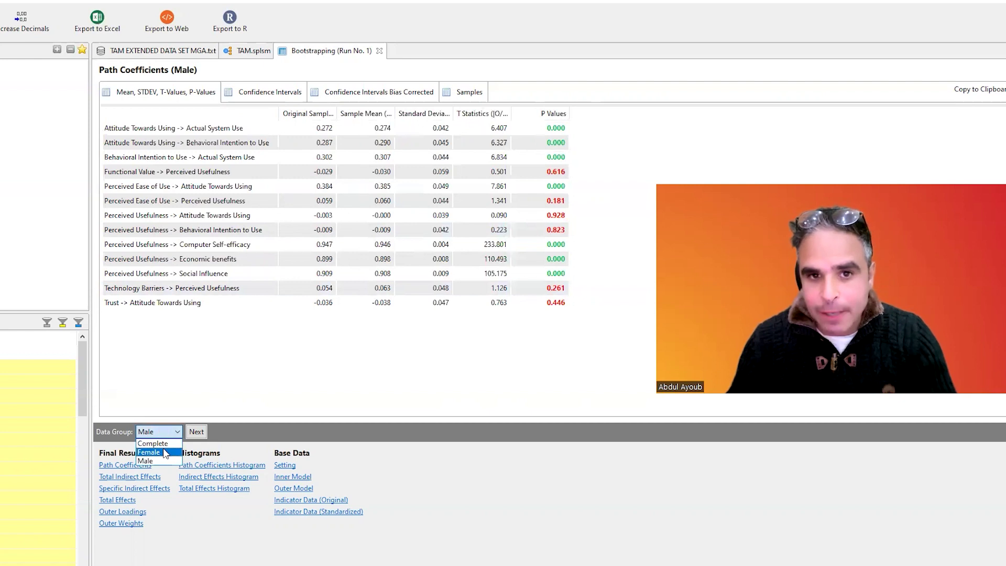
pyautogui.click(163, 453)
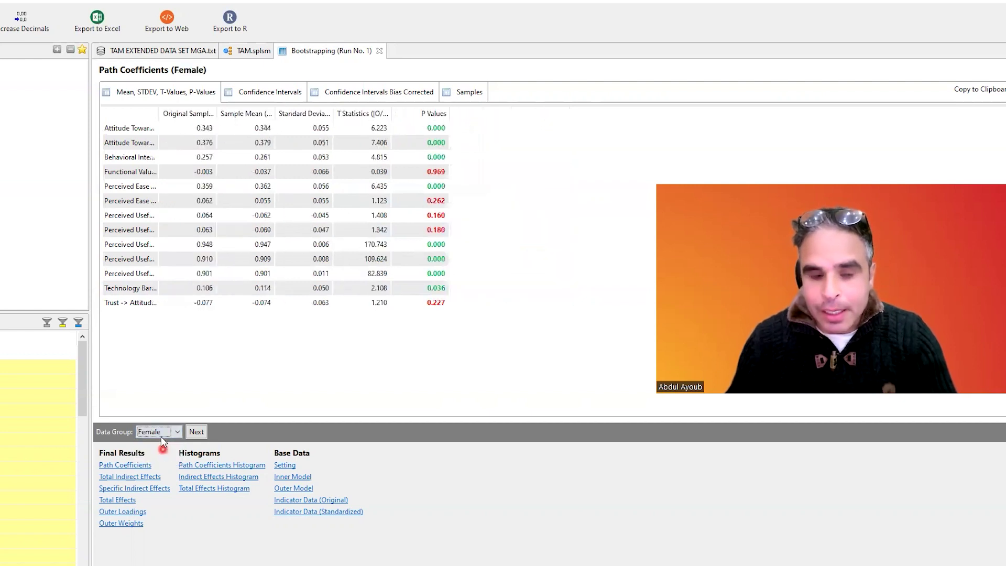
pyautogui.moveTo(217, 113); pyautogui.dragTo(274, 115)
pyautogui.moveTo(426, 118); pyautogui.dragTo(388, 114)
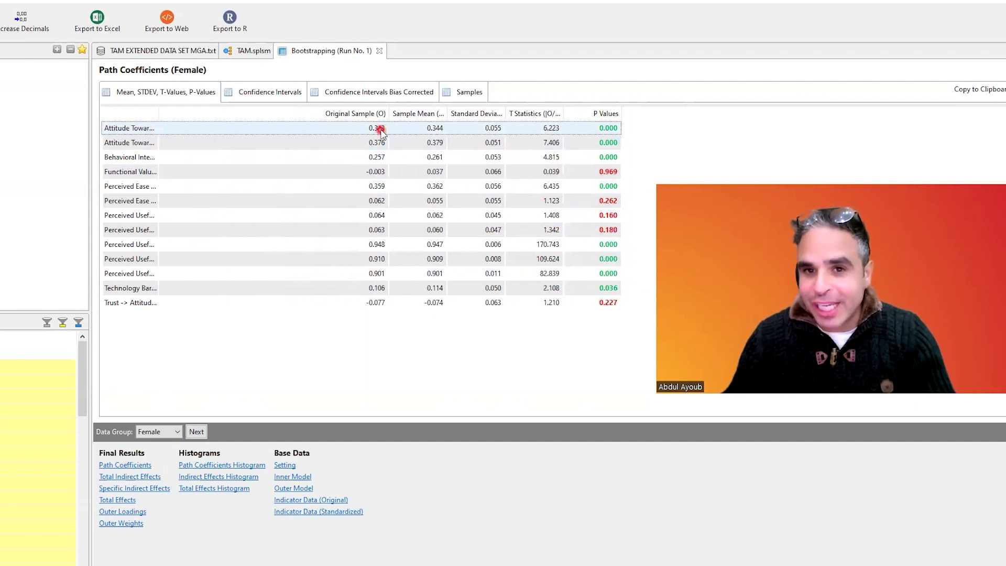
# - Return to the Male group's path coefficients and widen the path name column to examine each relationship
pyautogui.click(152, 432)
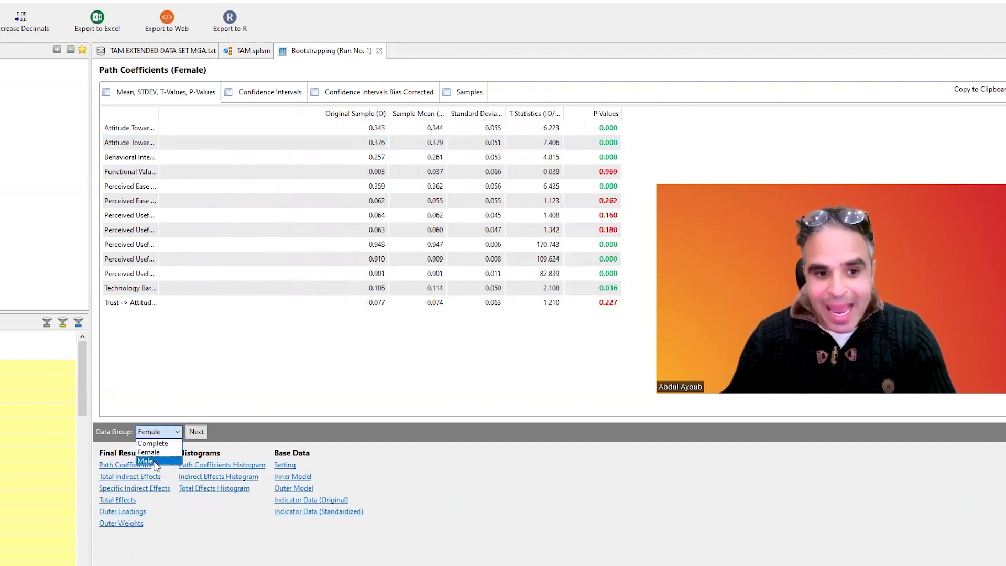
pyautogui.click(155, 461)
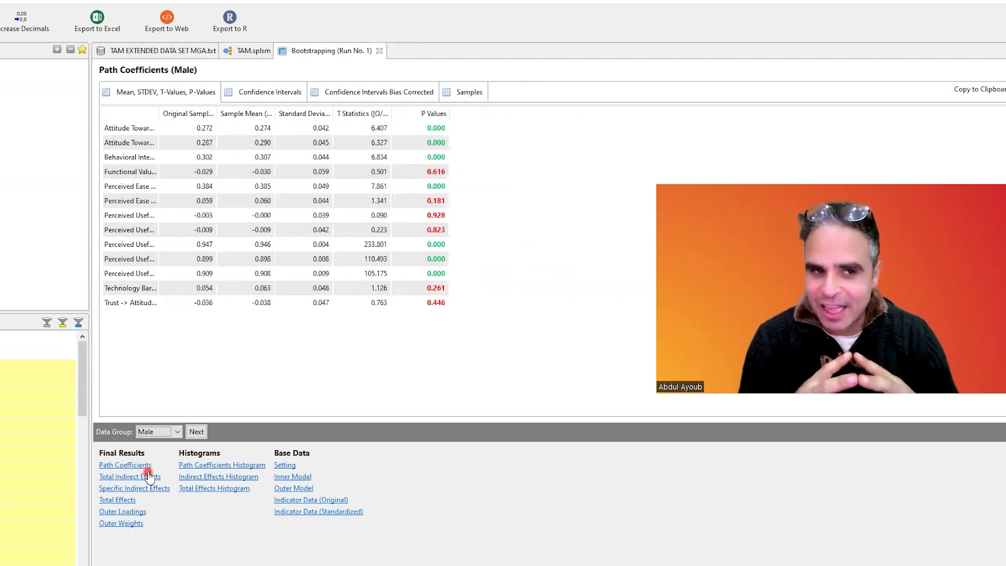
pyautogui.moveTo(159, 113); pyautogui.dragTo(316, 113)
pyautogui.click(265, 127)
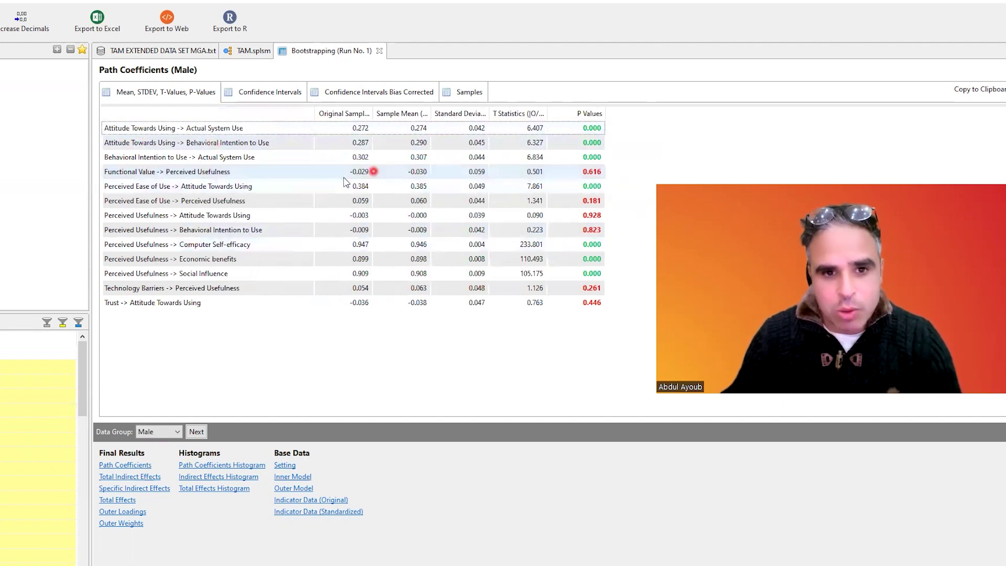
# - Compare the Functional Value path in the Female group's coefficients, and return the data group to Complete
pyautogui.click(160, 431)
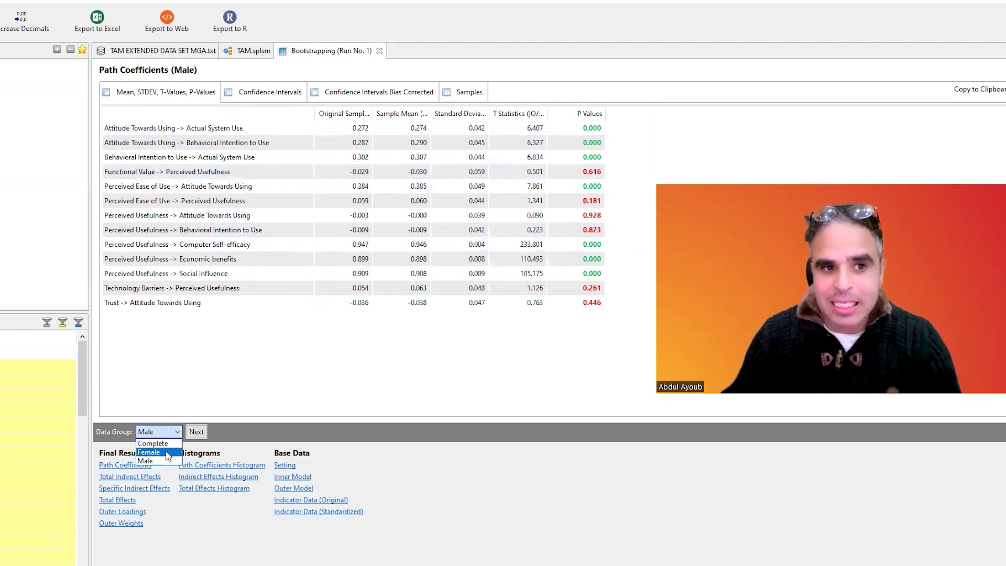
pyautogui.click(167, 452)
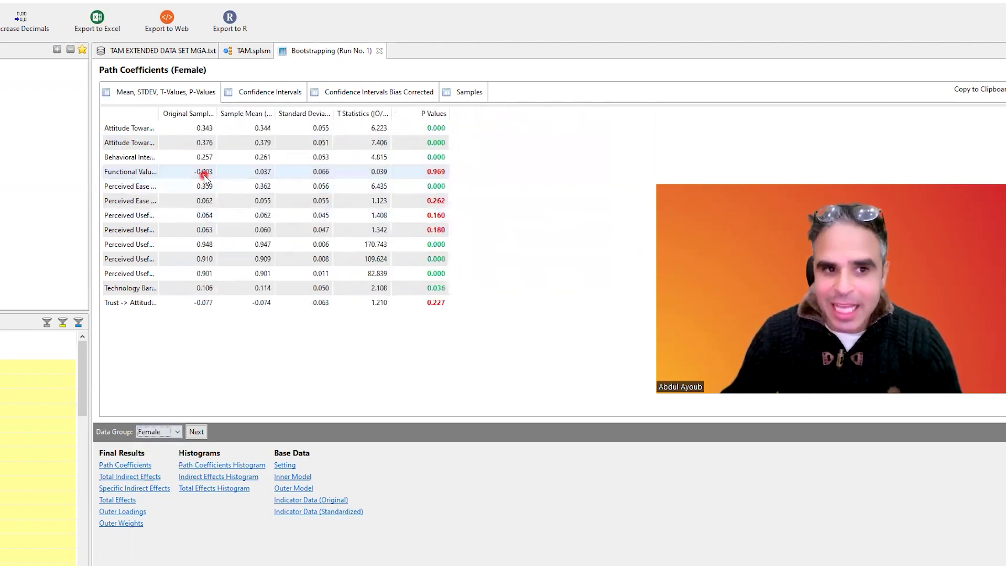
pyautogui.click(163, 432)
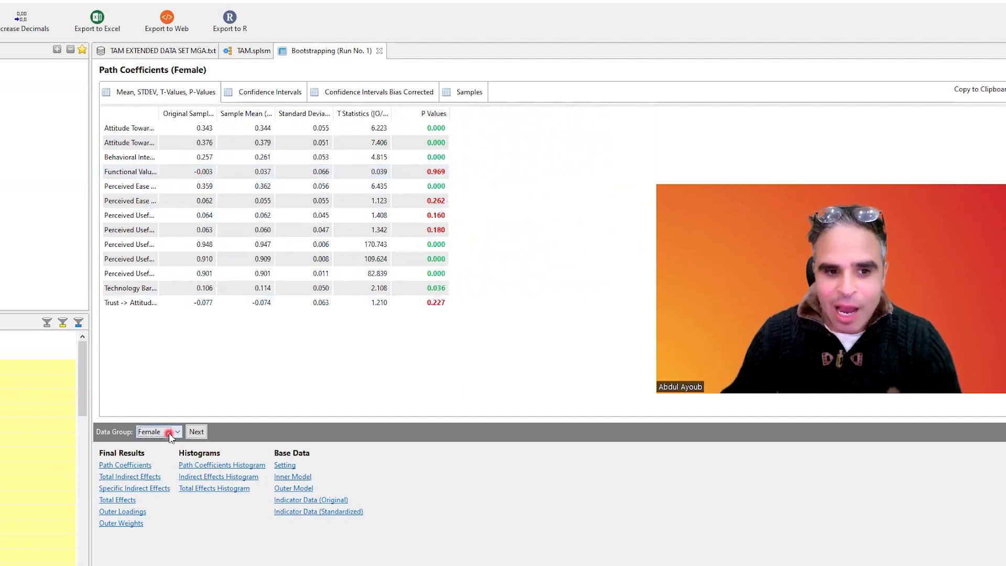
pyautogui.click(156, 445)
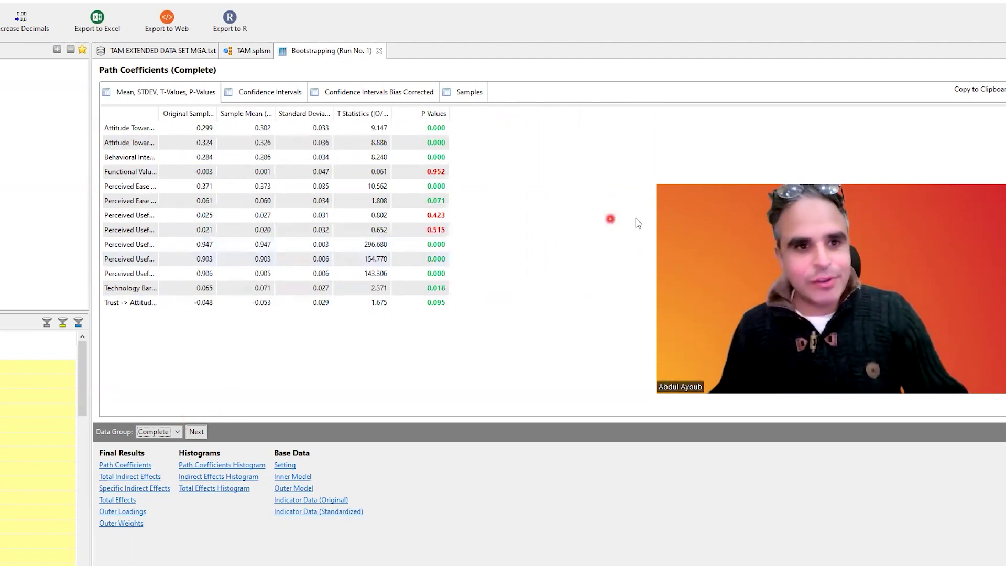
# - Open the TAM model diagram showing the bootstrapping results
pyautogui.click(246, 50)
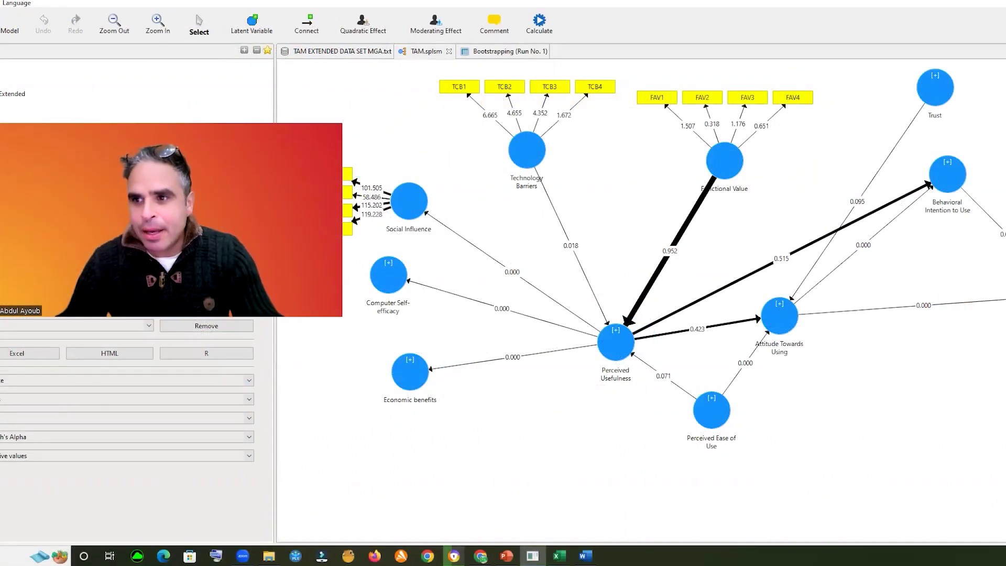
pyautogui.click(426, 51)
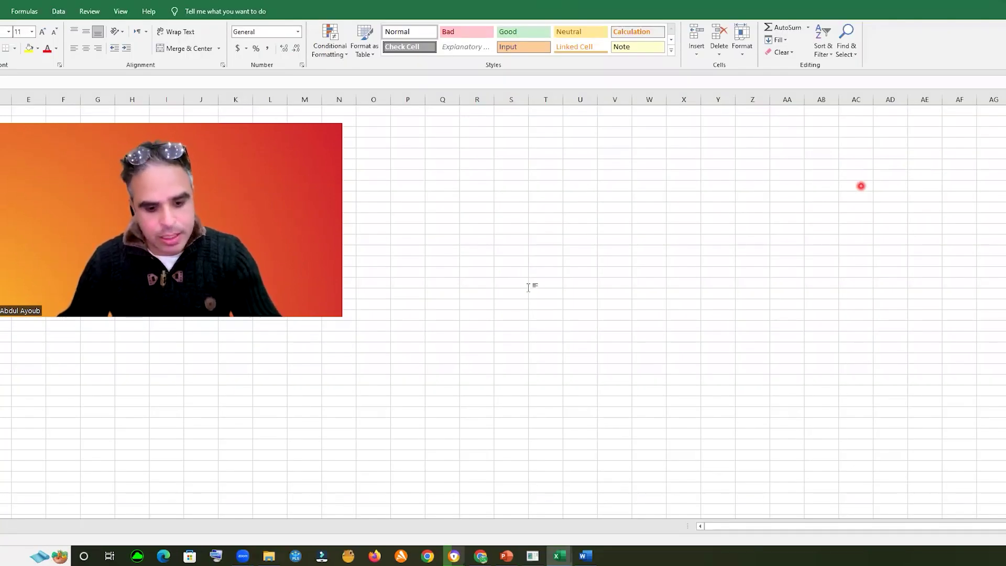
pyautogui.hotkey('alt', 'Tab')
pyautogui.write('Hair, J. F., Sarstedt, M., Ringle, C. M., & Gudergan, S. P. (2018). Advanced Issues in Partial Least Squares Structural Equation Modeling (PLS-SEM), Thousand Oaks, CA: Sage. Henseler, J., Ringle, C. M., and Sinkovics, R. R. 2009. The Use of Partial Least Squares Path Modeling in International Marketing, Advances in International Marketing, 20: 277-320. Sarstedt, M., Henseler, J., and Ringle, C. M. 2011. Multi-Group Analysis in Partial Least Squares (PLS) Path Modeling: Alternative Methods and Empirical Results, Advances in International Marketing, 22: 195-218.')
pyautogui.hotkey('ctrl', 'a')
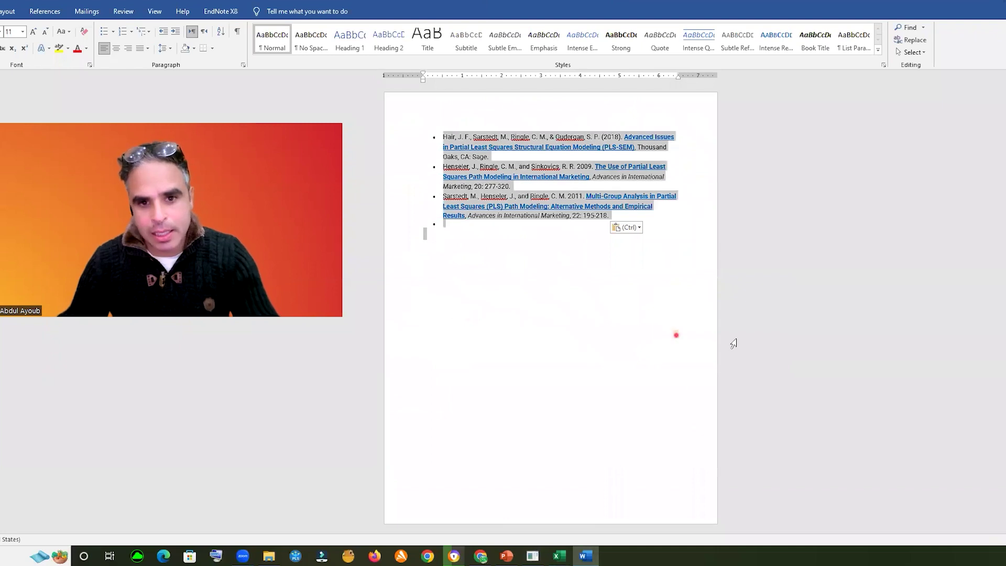
pyautogui.press('Delete')
# - Export the TAM path diagram as an image to the clipboard and paste it into the blank Word document
pyautogui.hotkey('alt', 'Tab')
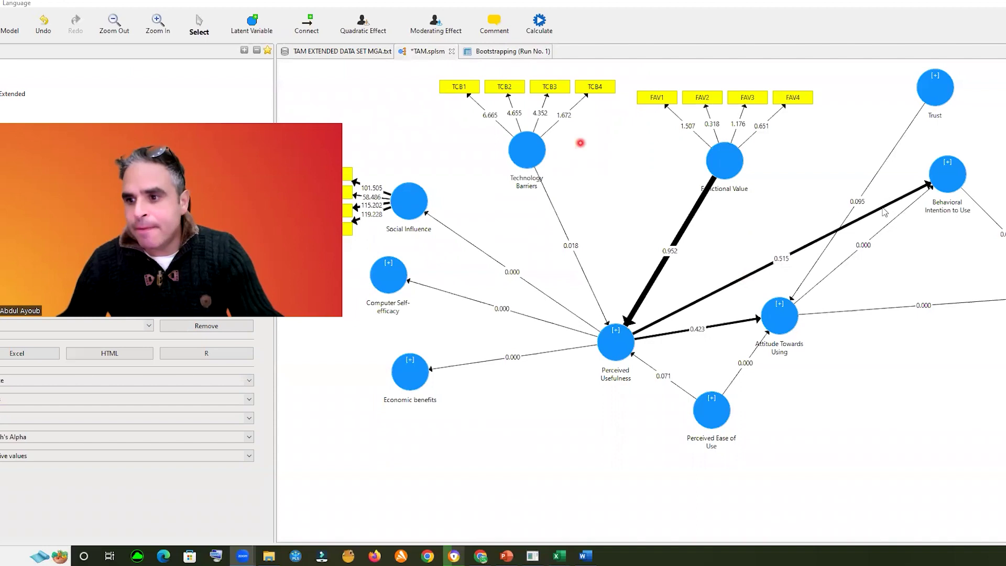
pyautogui.rightClick(784, 193)
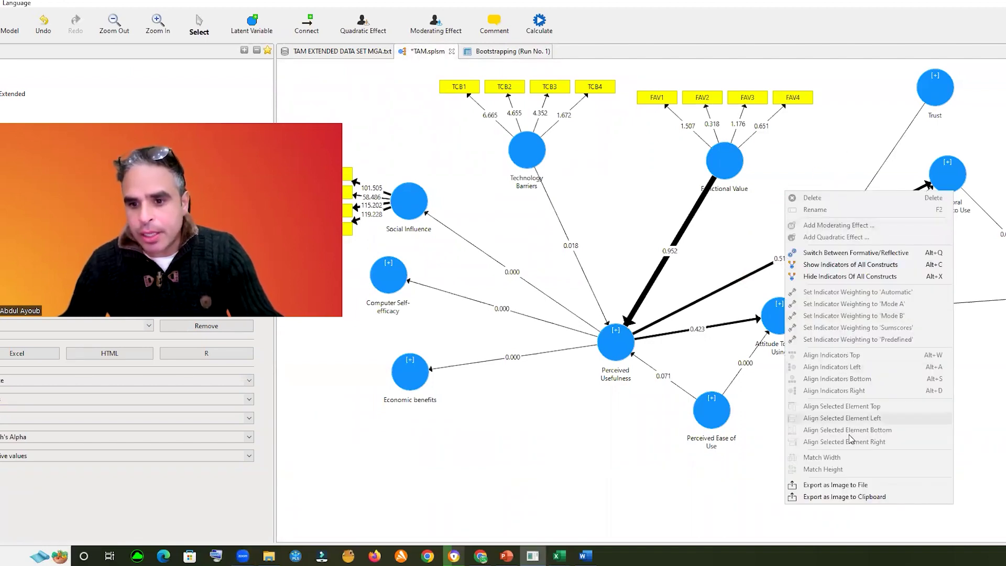
pyautogui.click(863, 502)
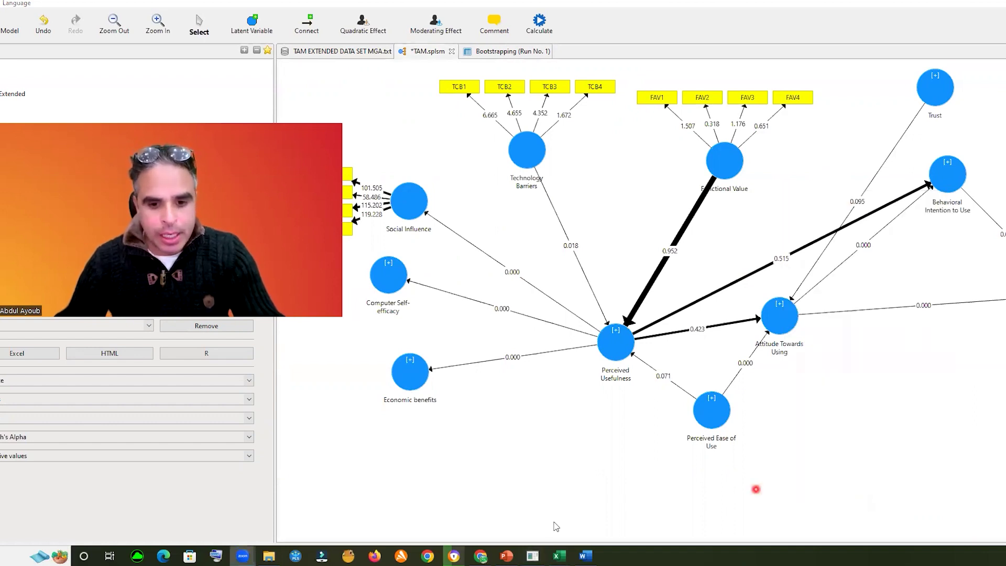
pyautogui.click(586, 555)
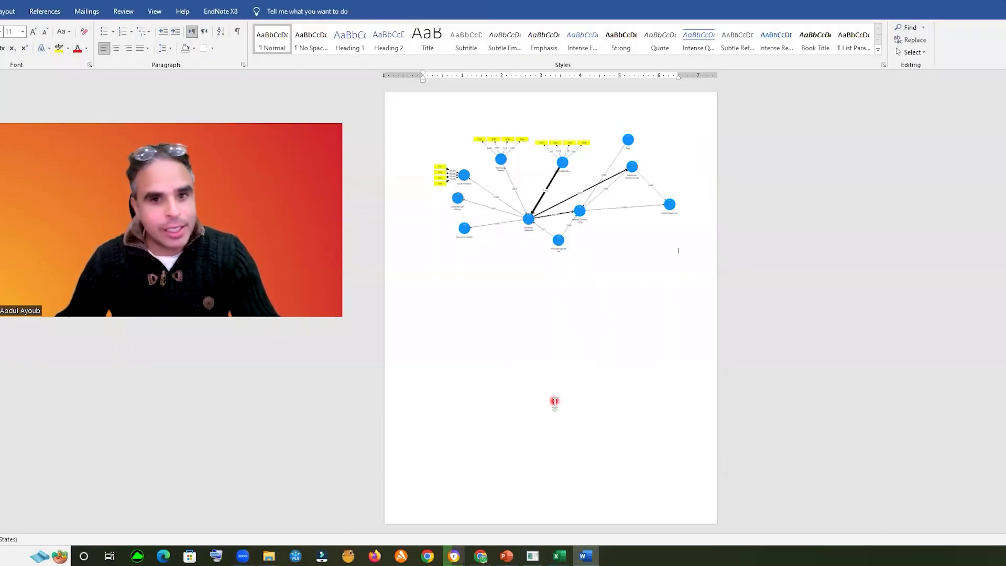
pyautogui.click(519, 182)
pyautogui.click(528, 177)
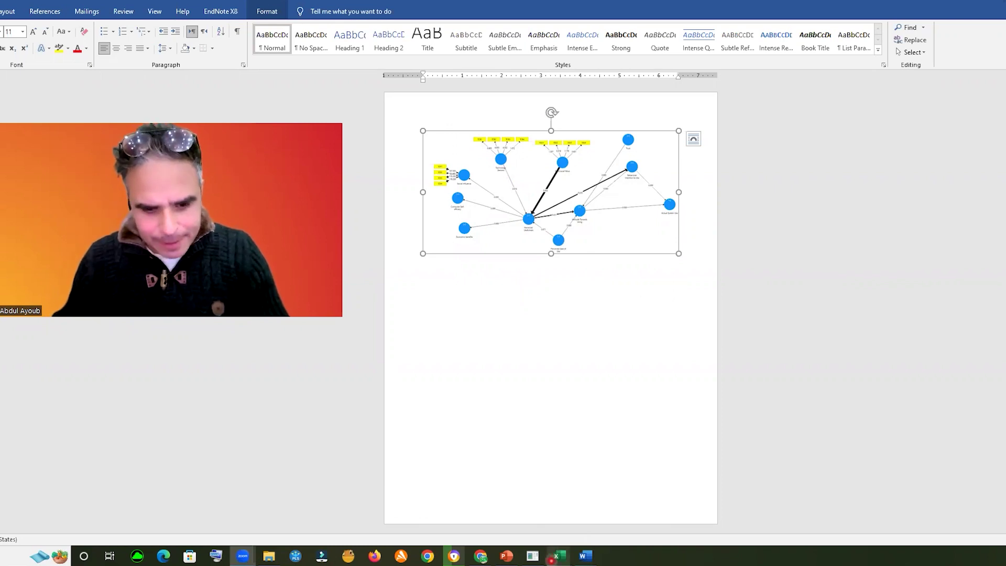
# - Switch back to SmartPLS and reopen the bootstrapping results at the path coefficients of the Complete data group
pyautogui.click(533, 555)
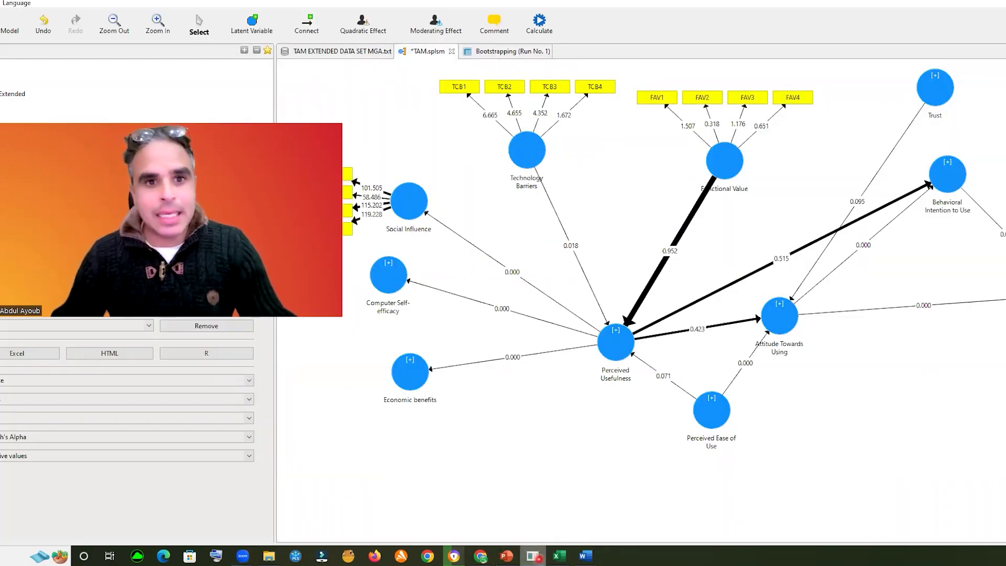
pyautogui.click(500, 51)
pyautogui.click(330, 108)
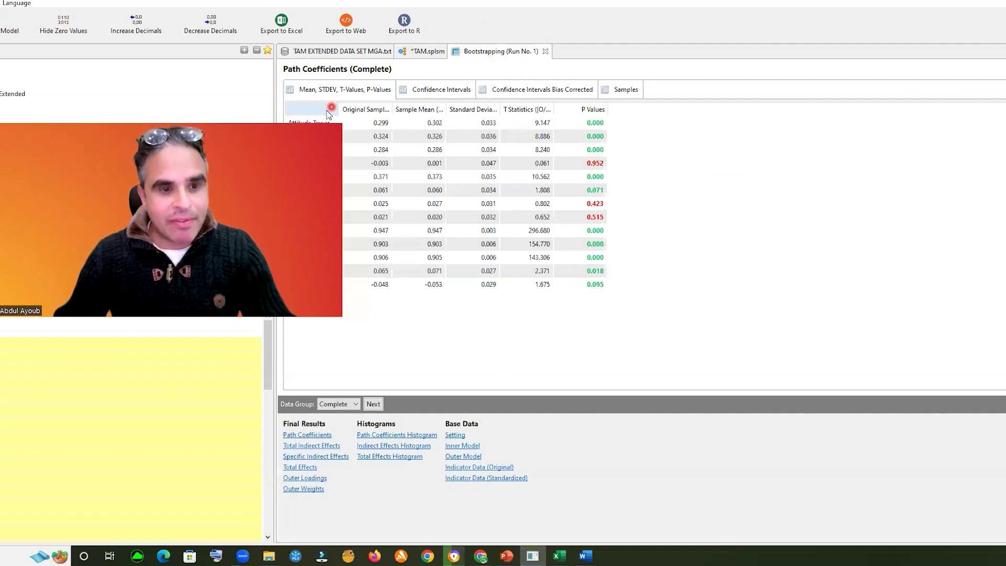
pyautogui.click(544, 99)
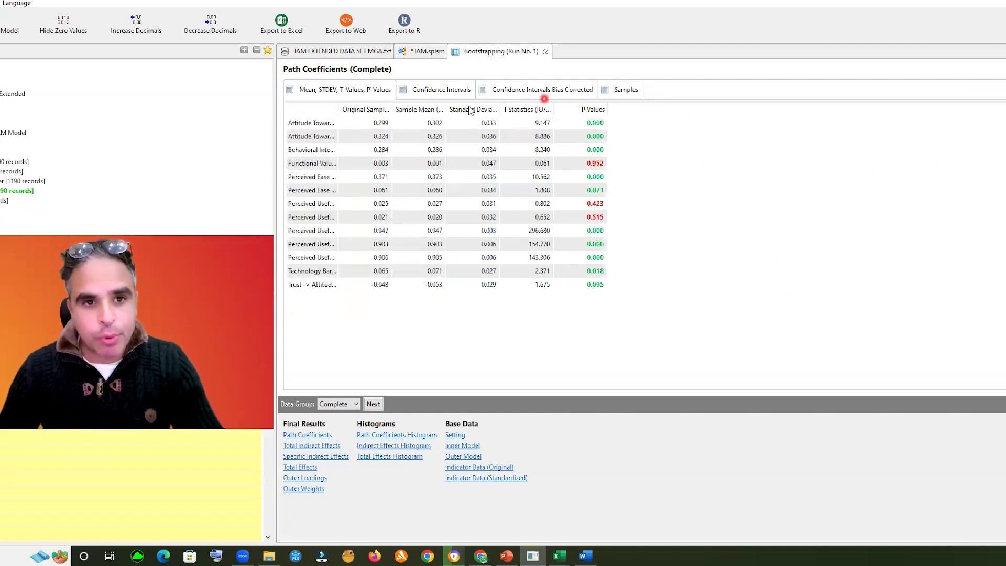
# - Copy the Complete group's mean, STDEV, T-value and P-value table from SmartPLS into the MGA Excel workbook, starting in column V
pyautogui.click(335, 90)
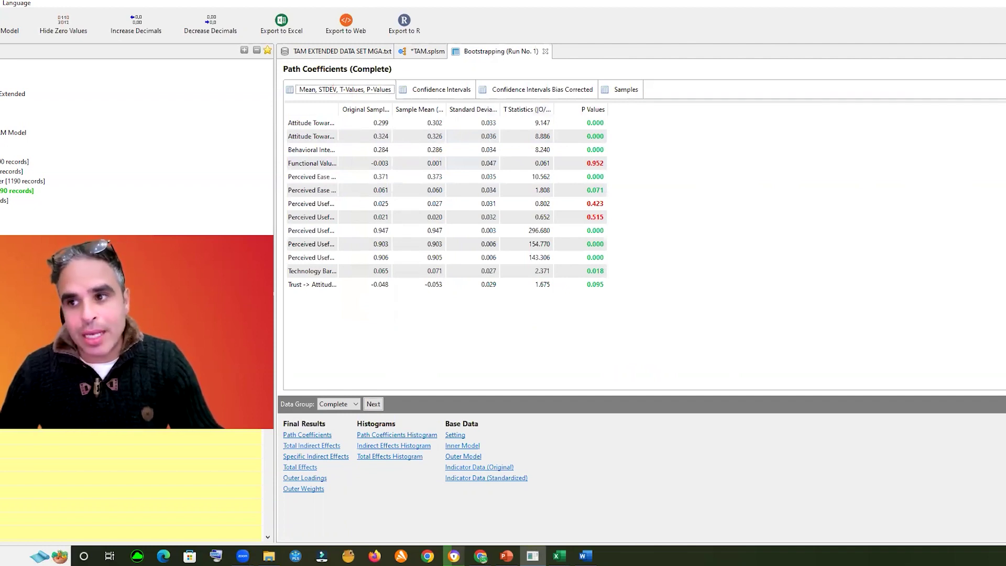
pyautogui.click(805, 303)
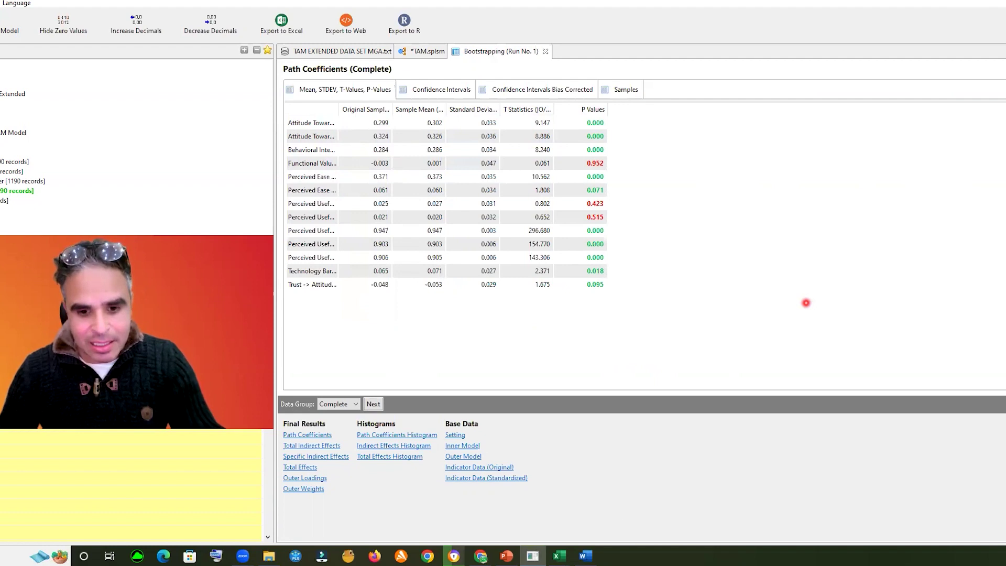
pyautogui.click(559, 555)
pyautogui.click(620, 520)
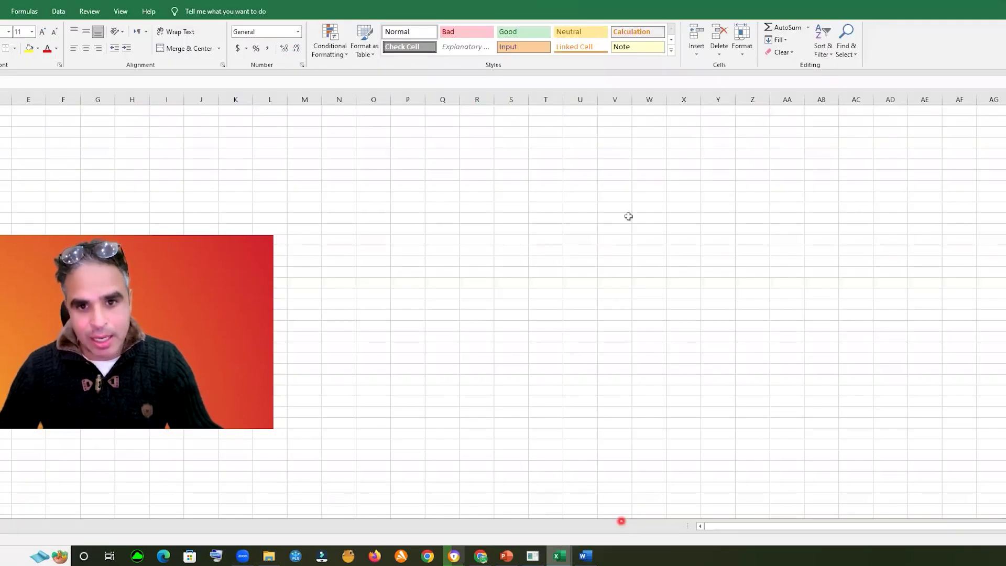
pyautogui.click(570, 386)
pyautogui.write('Original S\tSample M\tStandard I\tT Statistic\tP Values Attitude T\t0.299\t0.302\t0.033\t9.147\t0 Attitude T\t0.324\t0.326\t0.036\t8.886\t0 Behaviora\t0.284\t0.286\t0.034\t8.24\t0 Functiona\t-0.003\t0.001\t0.047\t0.061\t0.952 Perceived\t0.371\t0.373\t0.035\t10.562\t0 Perceived\t0.061\t0.06\t0.034\t1.808\t0.071 Perceived\t0.025\t0.027\t0.031\t0.802\t0.423 Perceived\t0.021\t0.02\t0.032\t0.652\t0.515 Perceived\t0.947\t0.947\t0.003\t296.68\t0 Perceived\t0.903\t0.903\t0.006\t154.77\t0 Perceived\t0.906\t0.905\t0.006\t143.306\t0 Technolog\t0.065\t0.071\t0.027\t2.371\t0.018 Trust -> At\t-0.048\t-0.053\t0.029\t1.675\t0.095')
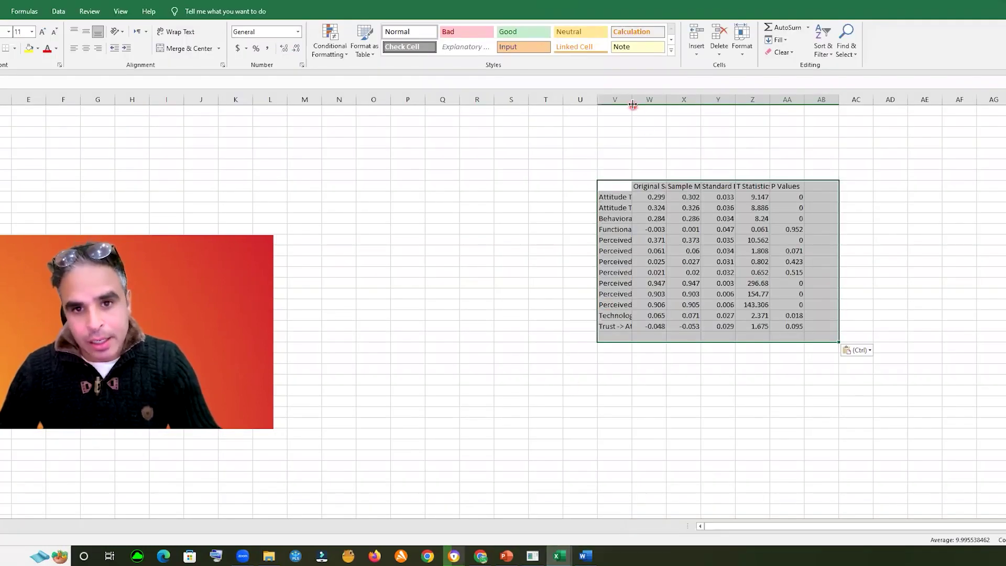
# - Fit the widths of columns V and W to the pasted path names and Original Sample header
pyautogui.doubleClick(632, 104)
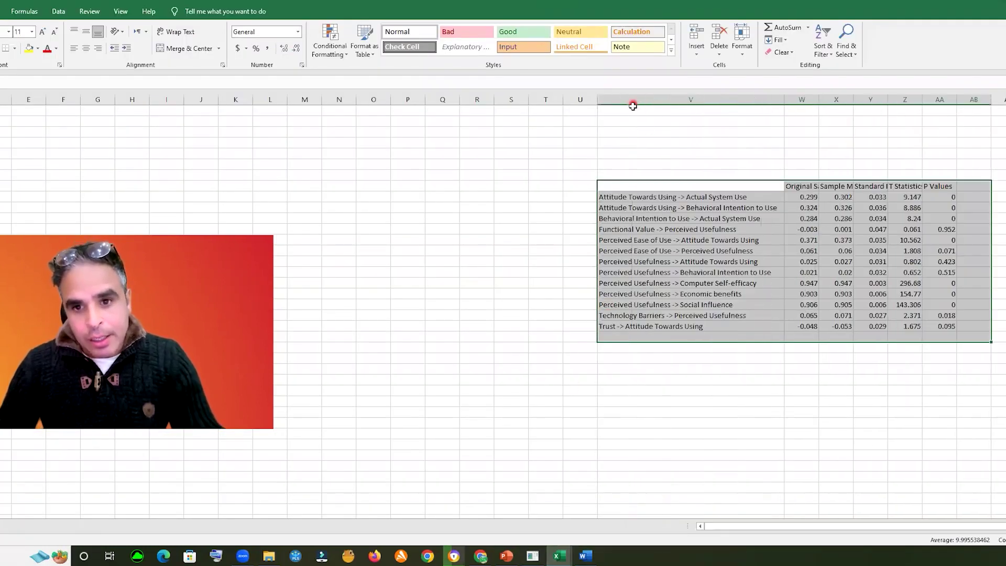
pyautogui.doubleClick(817, 100)
pyautogui.click(906, 369)
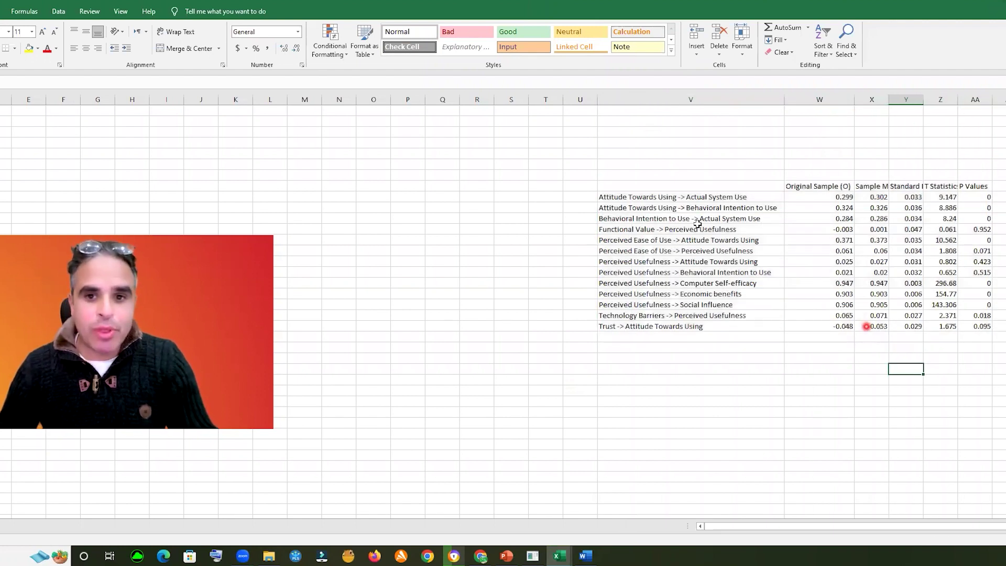
# - Copy the whole path coefficient table from Excel and paste it into the Word document below the path diagram
pyautogui.moveTo(609, 188); pyautogui.dragTo(965, 331)
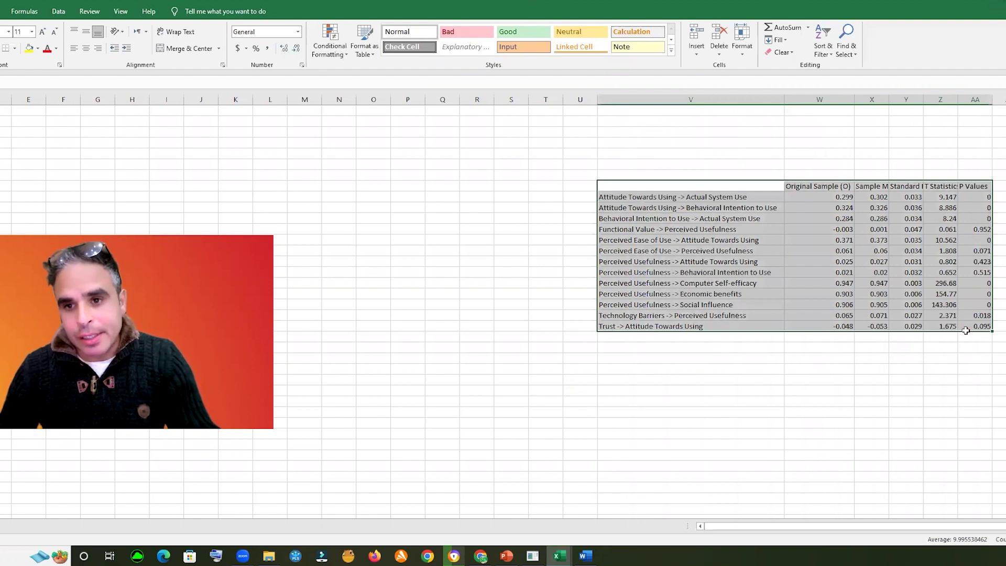
pyautogui.moveTo(965, 330); pyautogui.dragTo(757, 182)
pyautogui.click(942, 386)
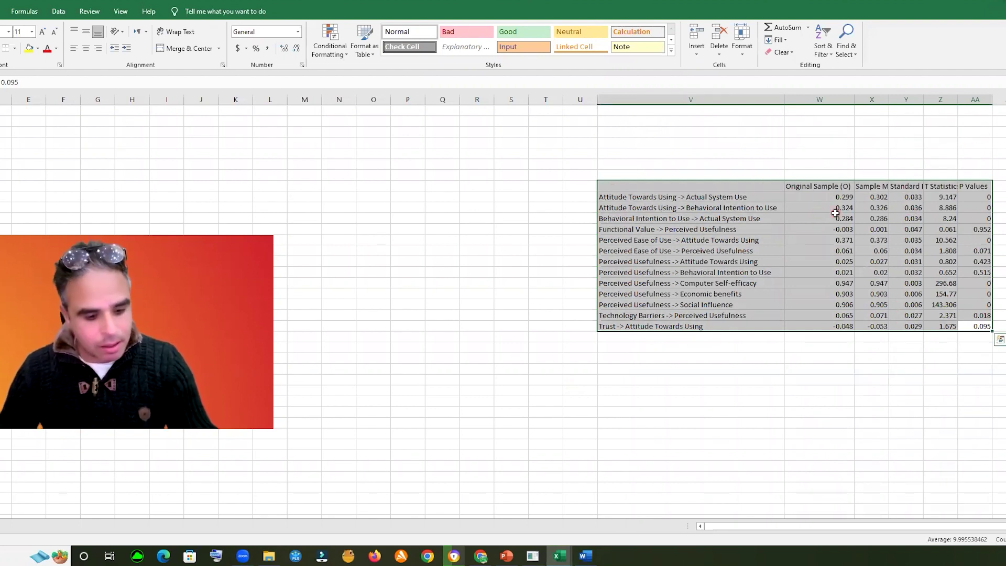
pyautogui.hotkey('ctrl', 'c')
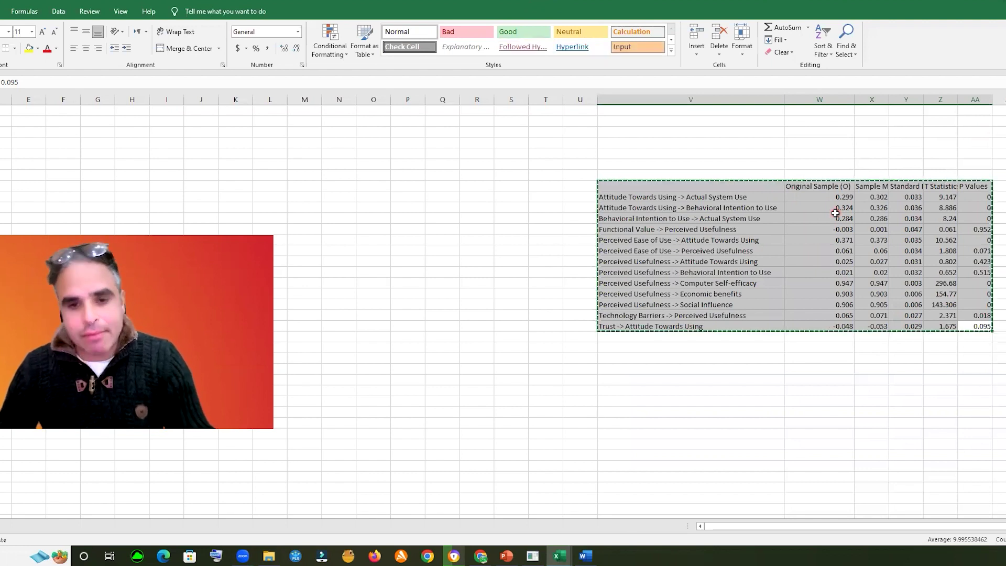
pyautogui.click(533, 554)
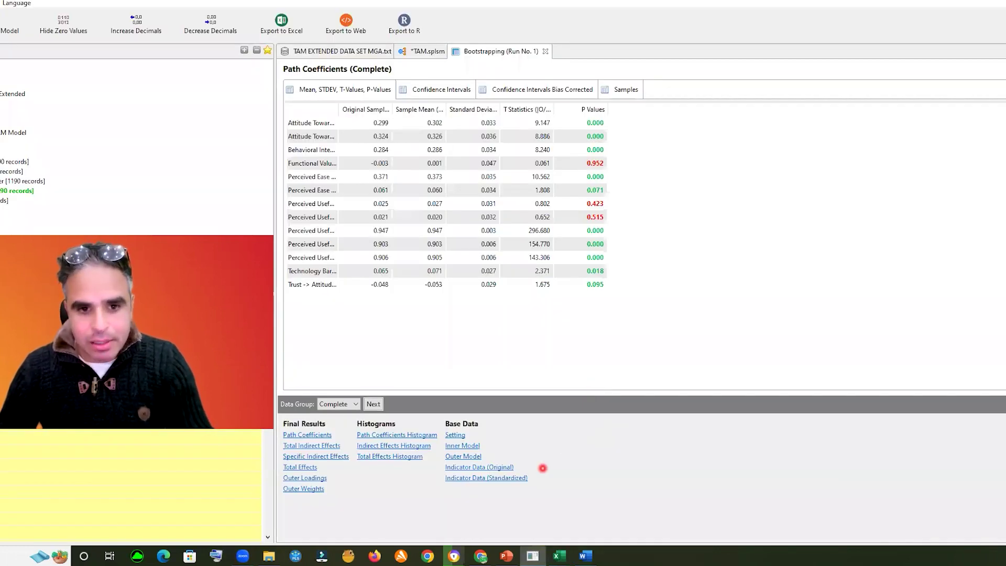
pyautogui.click(586, 555)
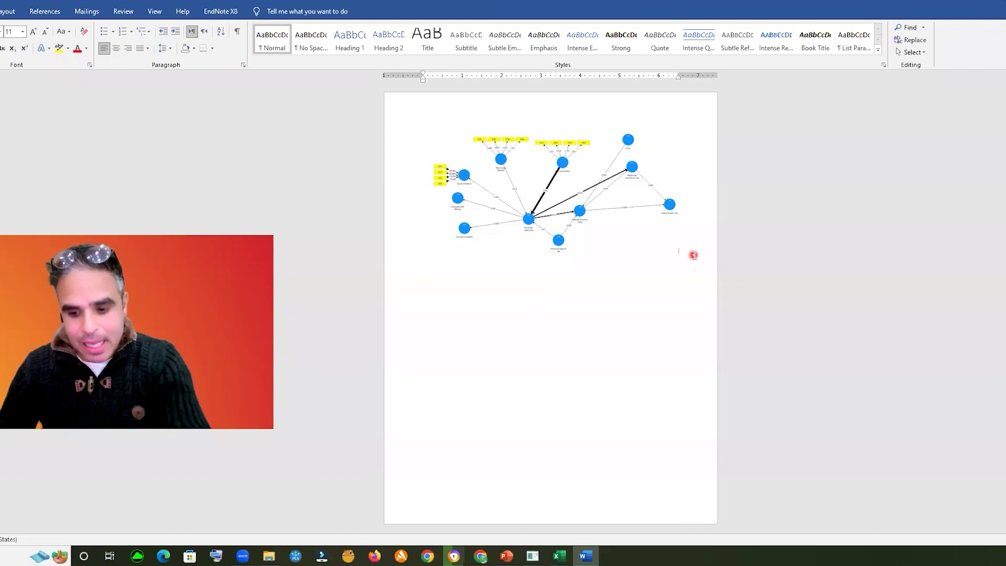
pyautogui.hotkey('ctrl', 'v')
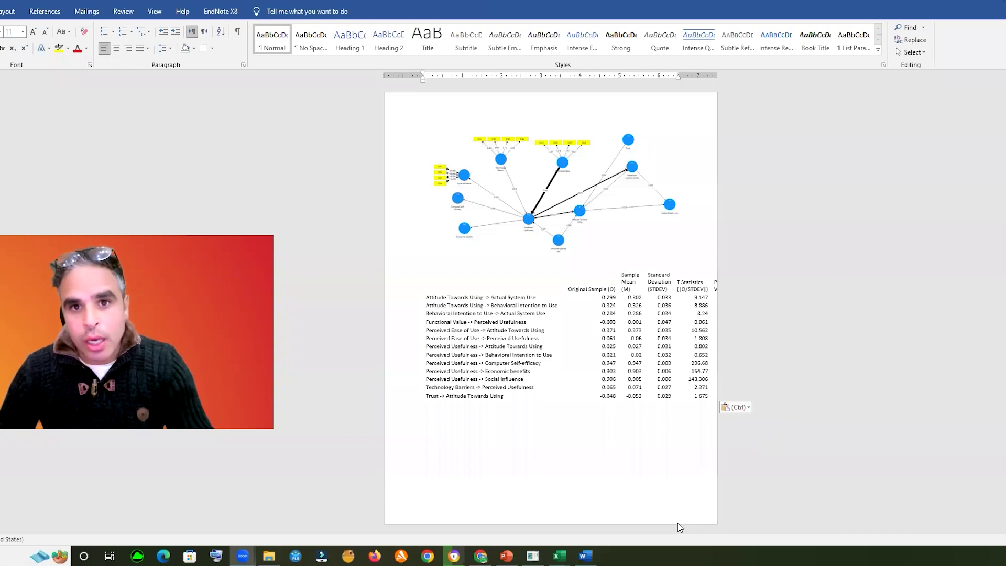
# - Change the Word page to landscape and resize the pasted path coefficient table so all its columns fit across the page
pyautogui.click(690, 338)
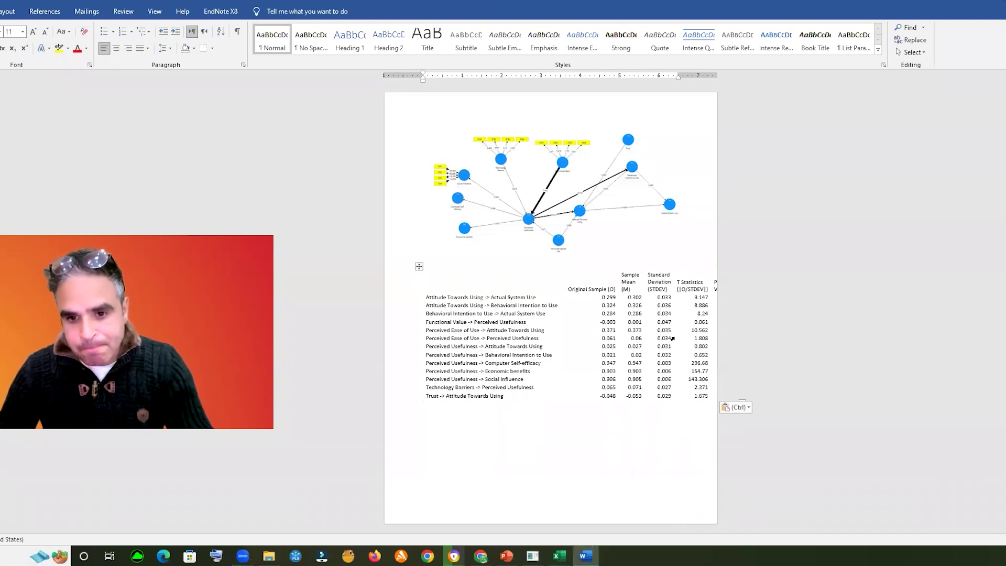
pyautogui.moveTo(740, 400); pyautogui.dragTo(670, 359)
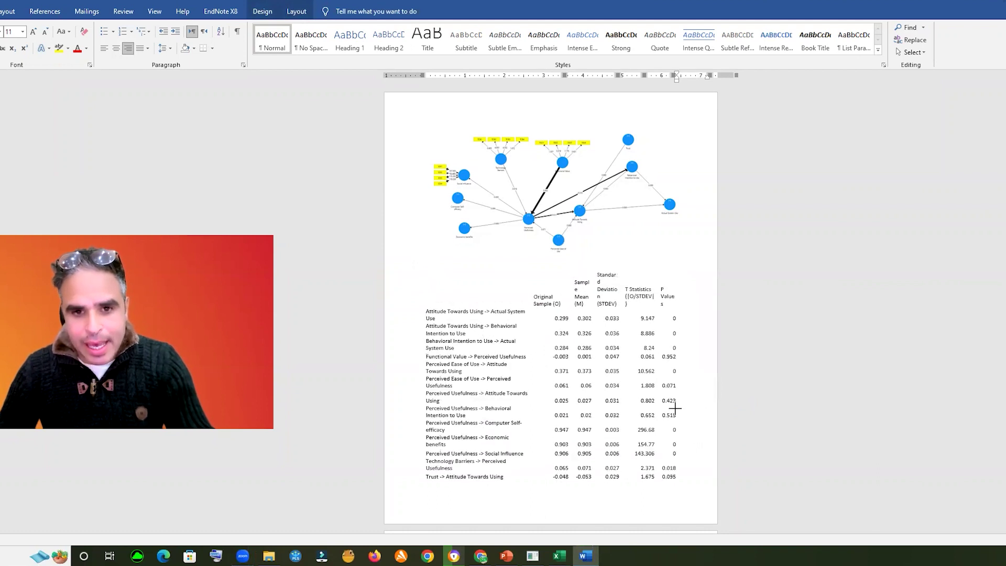
pyautogui.click(8, 11)
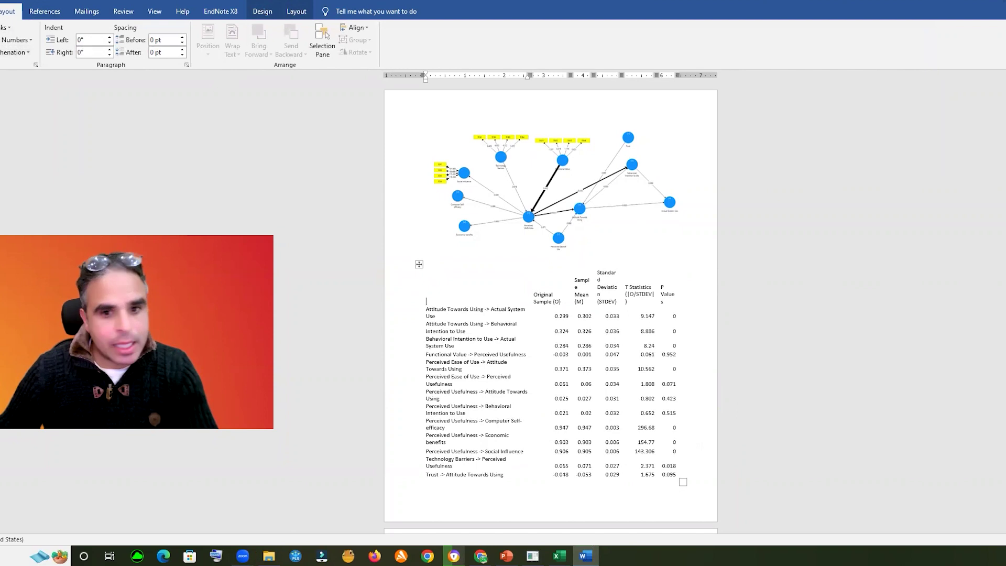
pyautogui.scroll(-3, 655, 382)
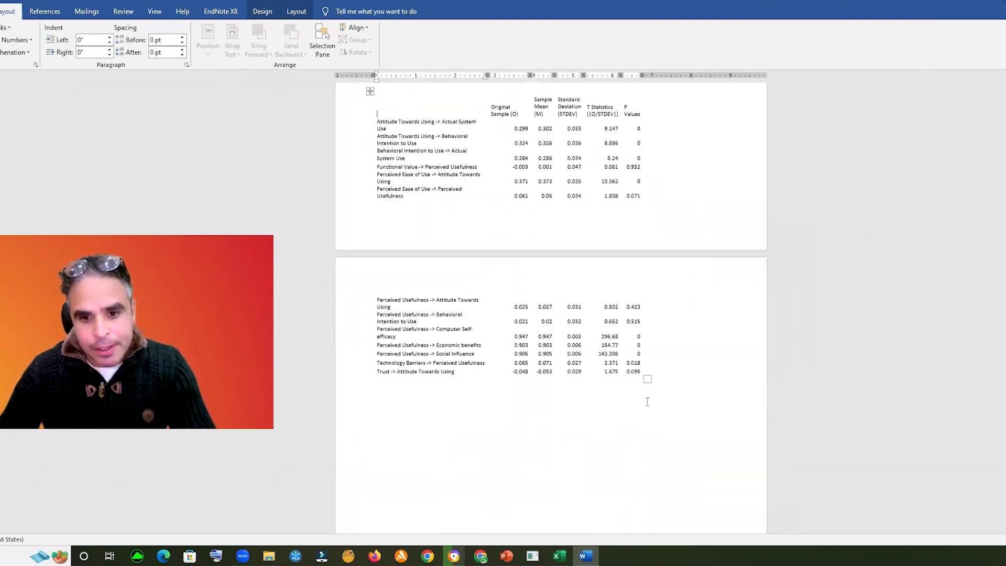
pyautogui.moveTo(647, 379); pyautogui.dragTo(709, 128)
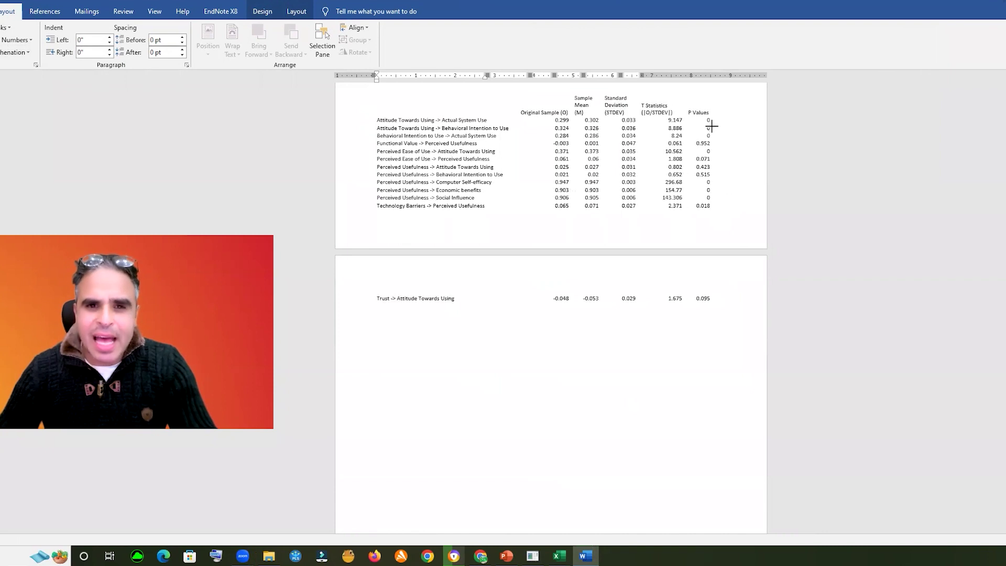
pyautogui.click(728, 239)
pyautogui.scroll(2, 635, 355)
pyautogui.scroll(-2, 568, 393)
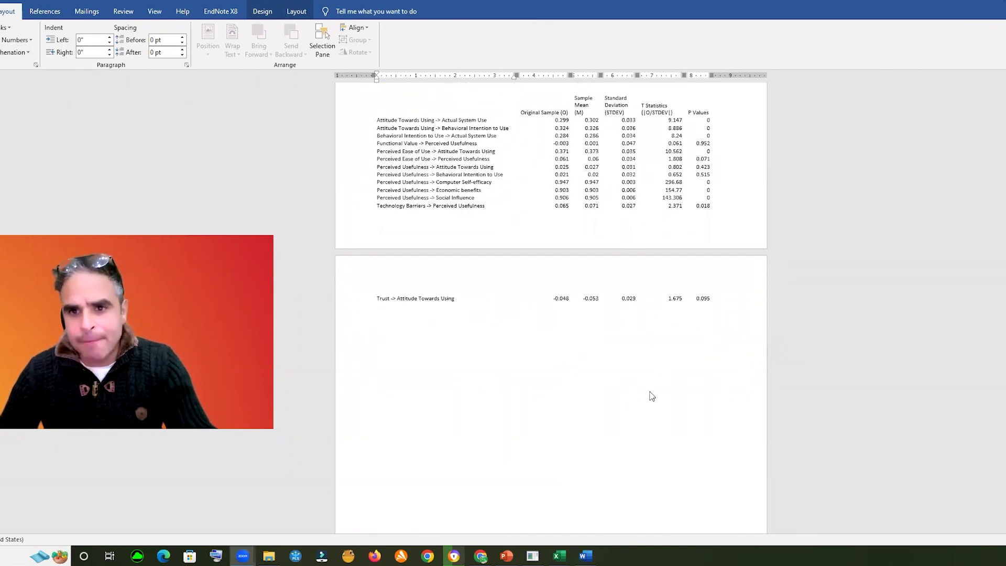
pyautogui.click(480, 555)
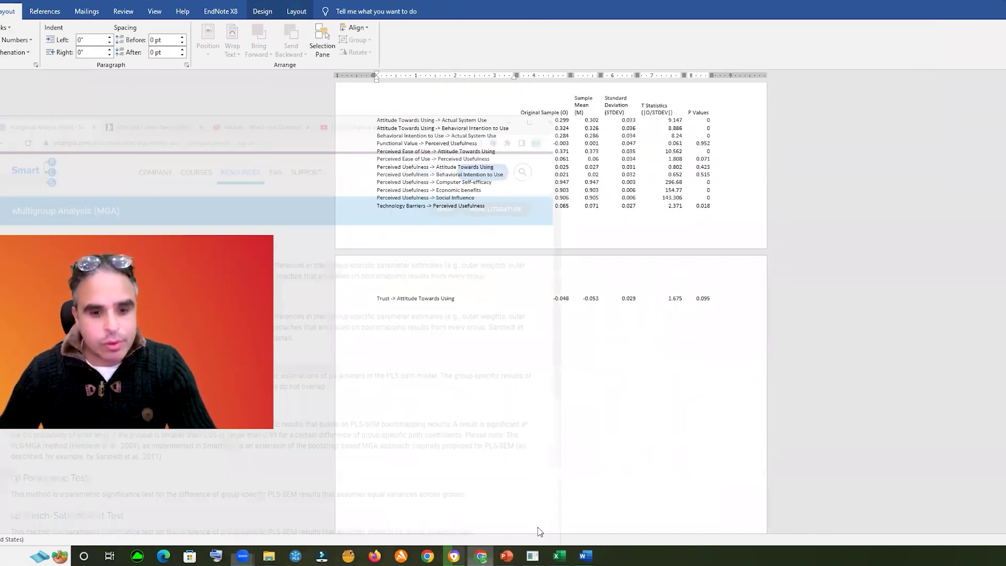
pyautogui.click(481, 555)
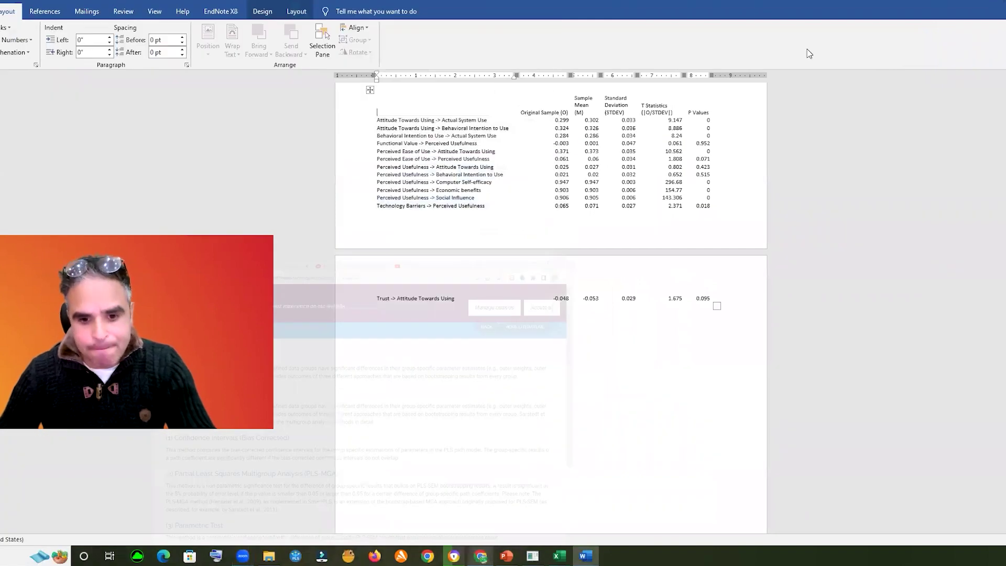
# - Copy the Complete group's bias-corrected confidence intervals from SmartPLS and paste them into the MGA workbook, starting in column O
pyautogui.click(585, 555)
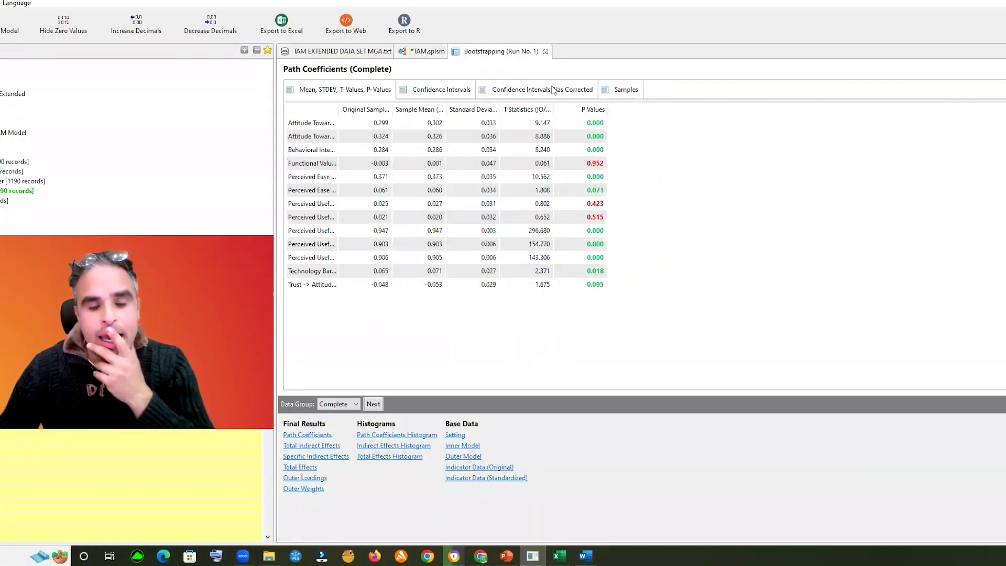
pyautogui.click(339, 96)
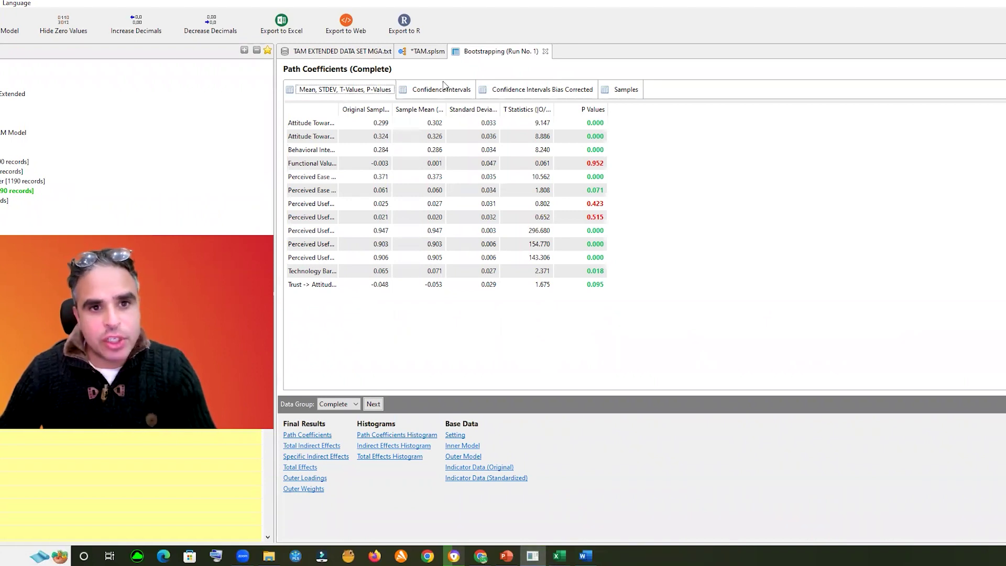
pyautogui.click(527, 89)
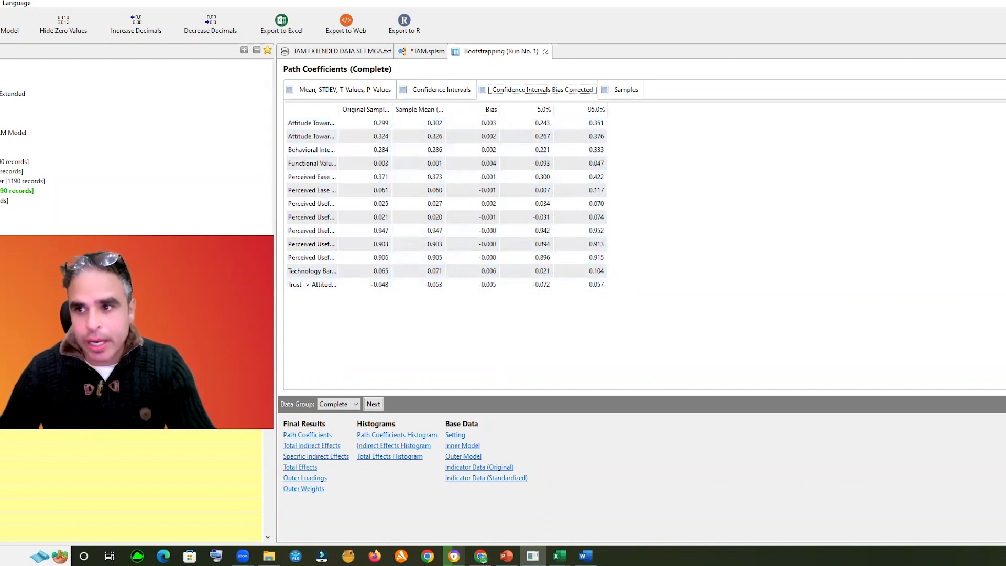
pyautogui.hotkey('alt', 'Tab')
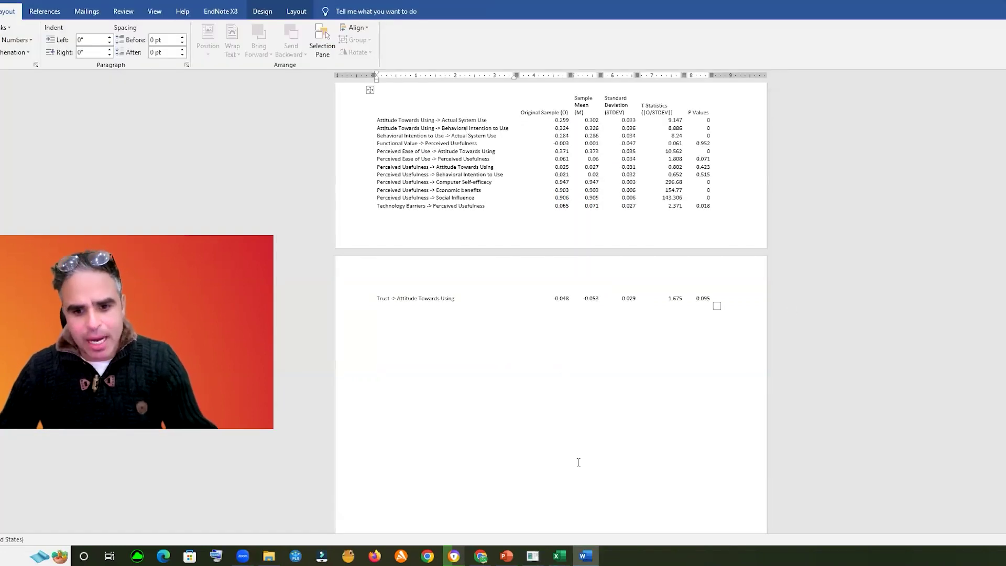
pyautogui.click(559, 556)
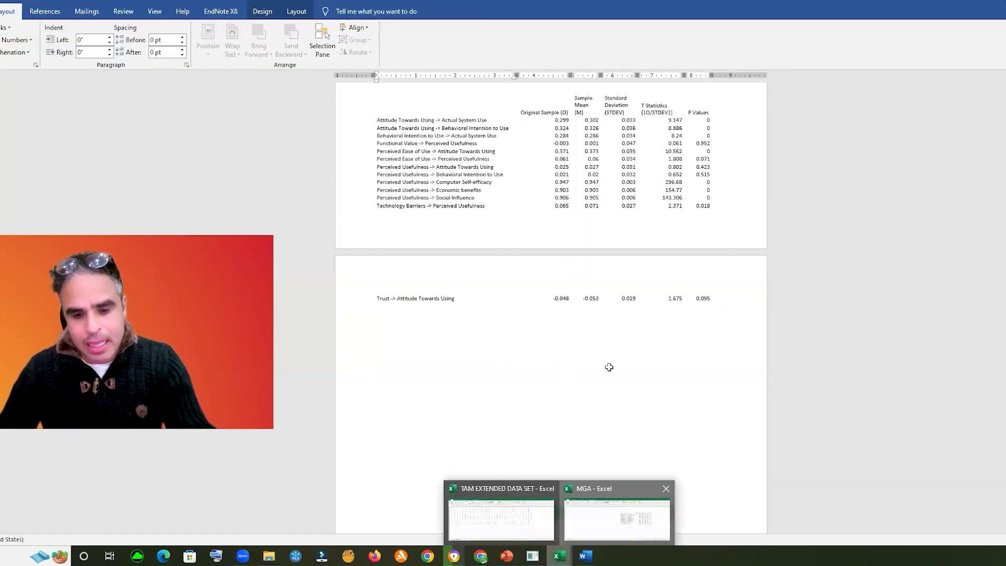
pyautogui.click(616, 518)
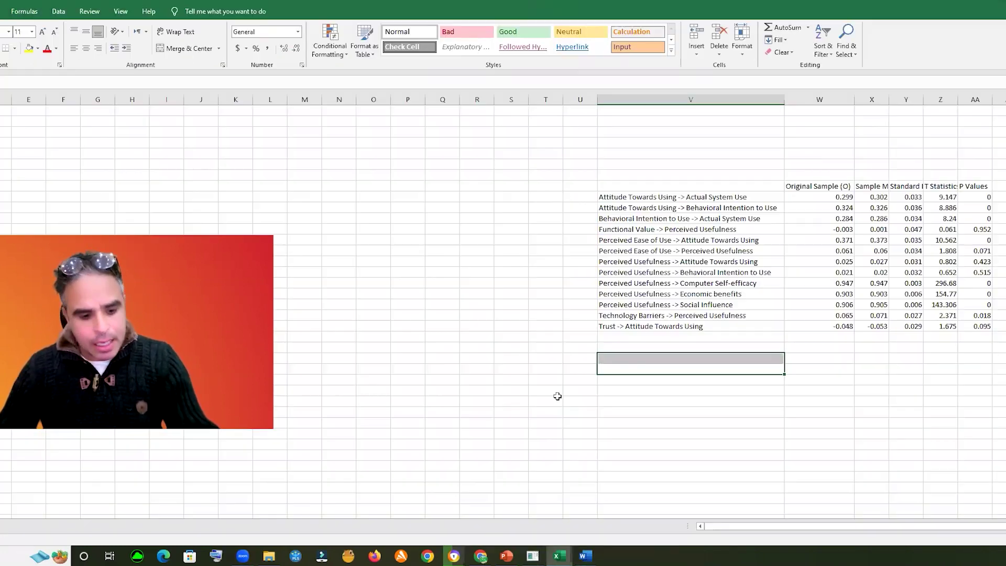
pyautogui.click(381, 390)
pyautogui.hotkey('ctrl', 'v')
pyautogui.scroll(-3, 420, 387)
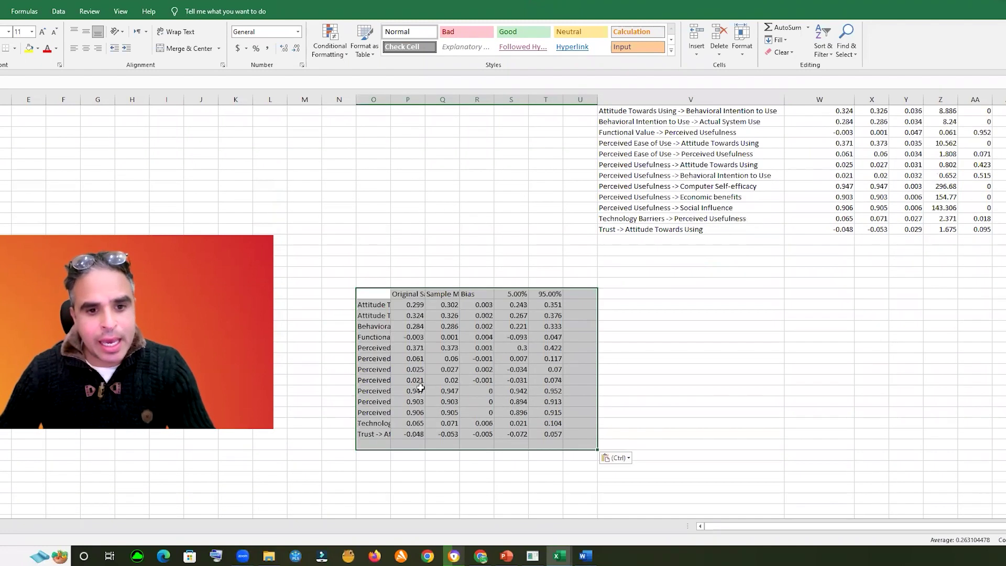
pyautogui.click(377, 293)
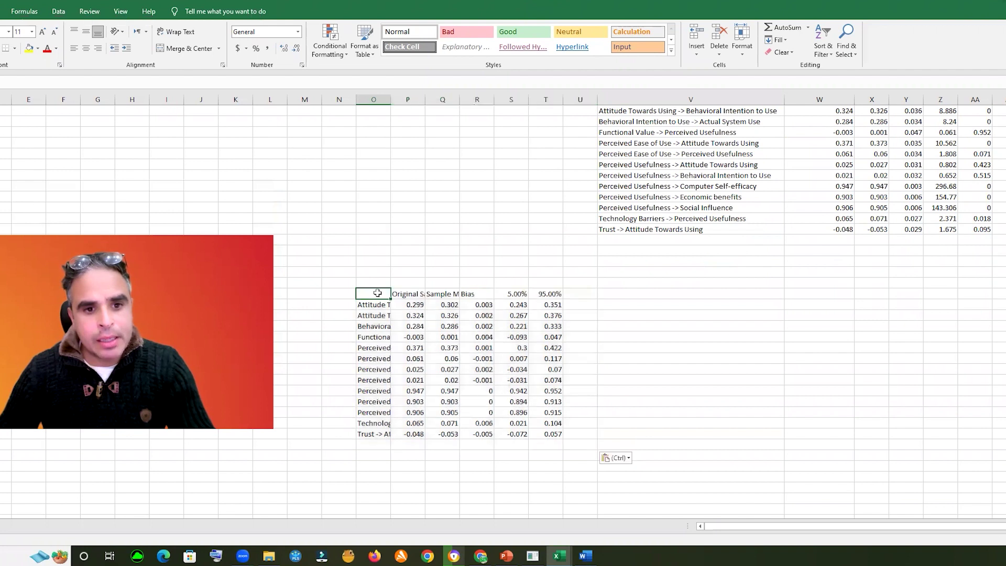
pyautogui.hotkey('alt', 'Tab')
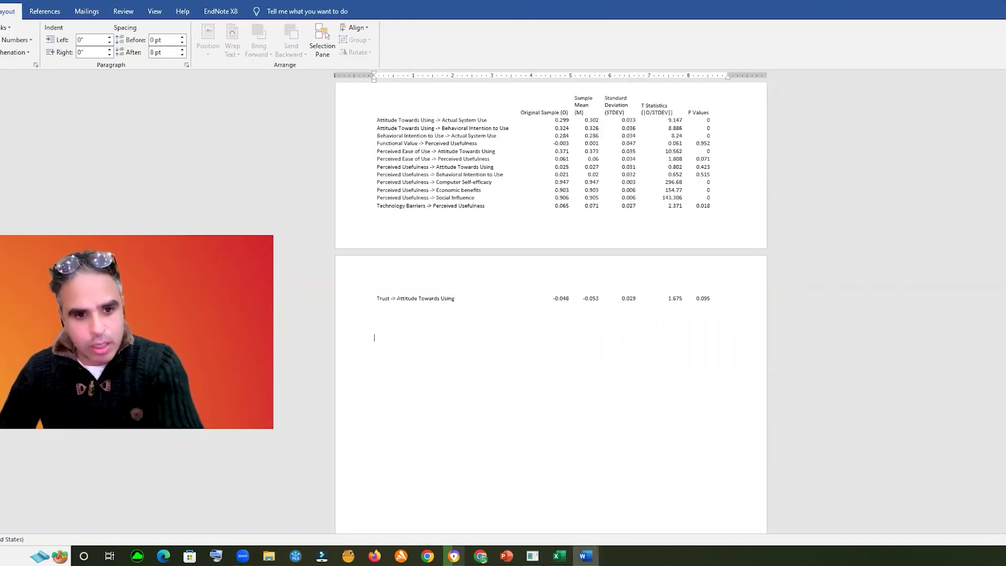
pyautogui.hotkey('ctrl', 'v')
pyautogui.moveTo(346, 335); pyautogui.dragTo(449, 526)
pyautogui.press('BackSpace')
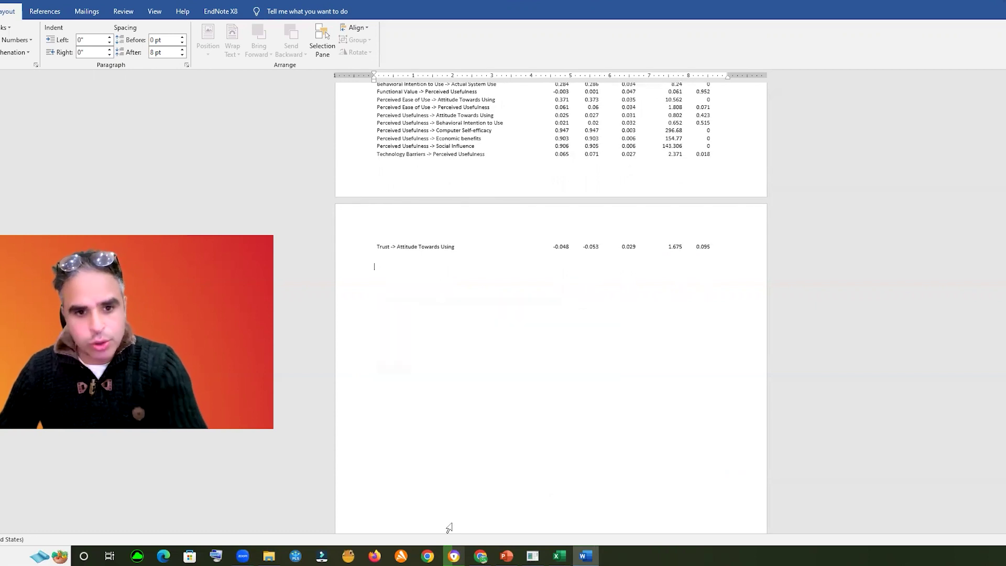
# - Copy the confidence interval table from Excel into Word below the path coefficient table, and return to the bootstrapping results in SmartPLS
pyautogui.hotkey('alt', 'Tab')
pyautogui.moveTo(372, 294)
pyautogui.mouseDown()
pyautogui.moveTo(581, 401)
pyautogui.moveTo(547, 436)
pyautogui.mouseUp()
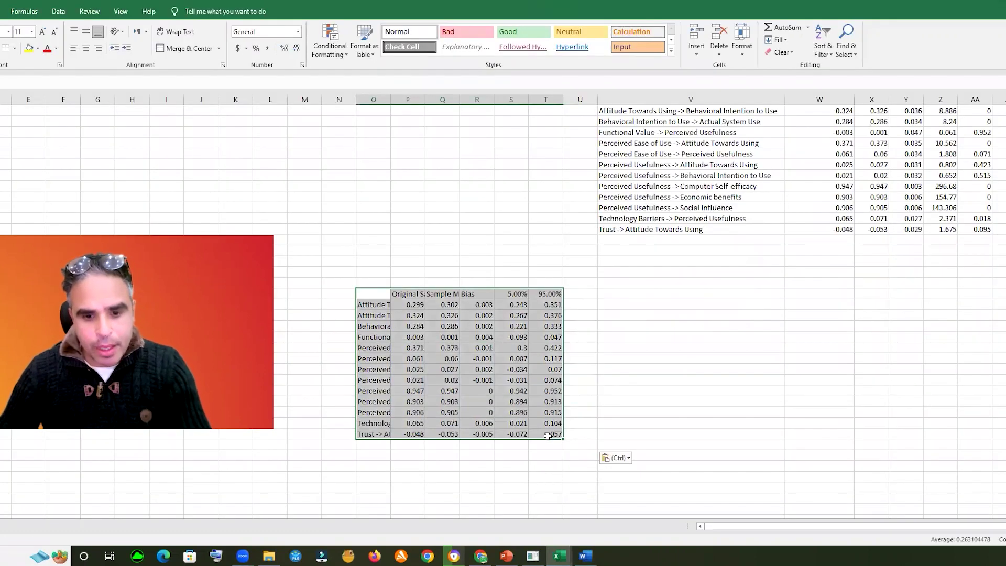
pyautogui.rightClick(492, 348)
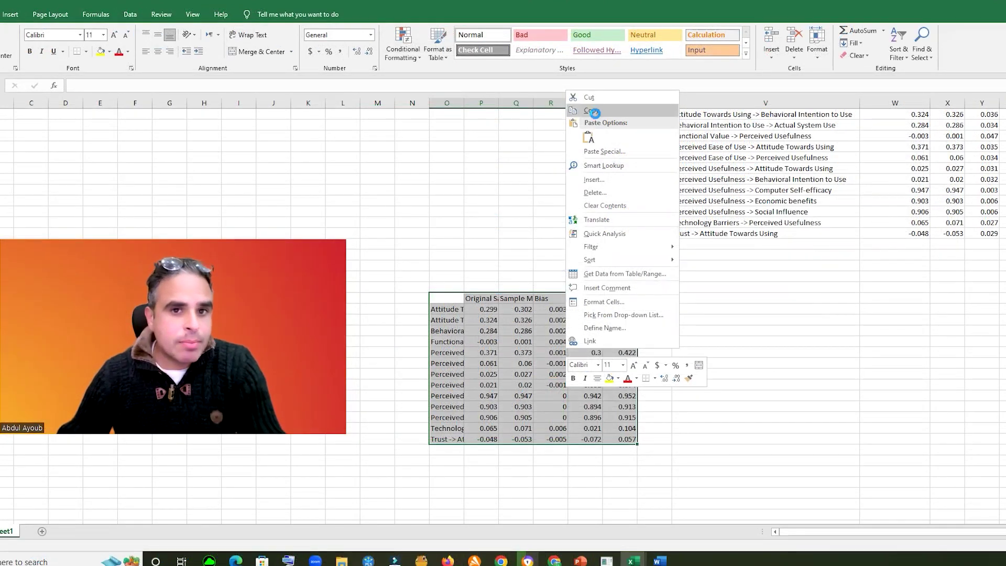
pyautogui.click(593, 112)
pyautogui.hotkey('alt', 'Tab')
pyautogui.hotkey('ctrl', 'v')
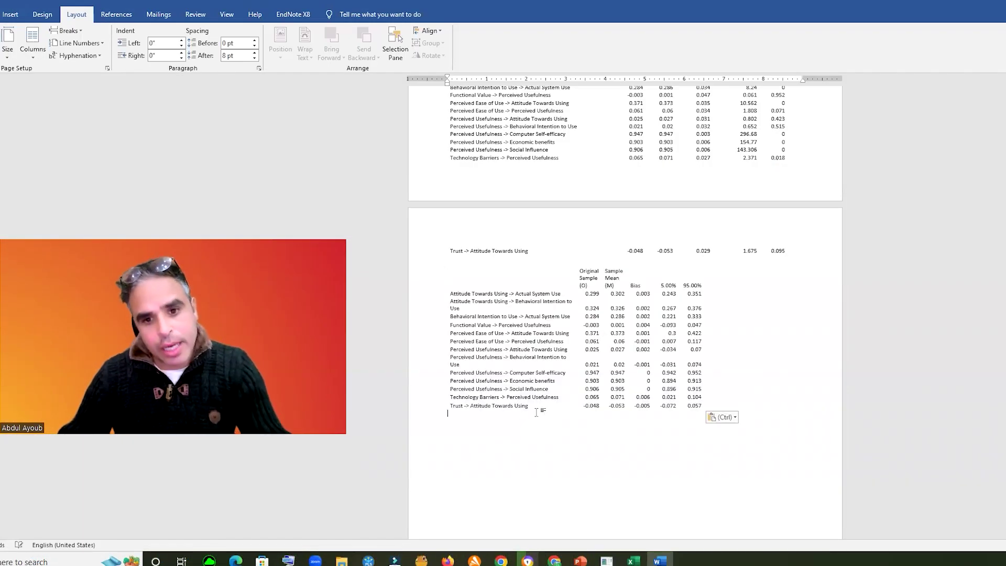
pyautogui.hotkey('alt', 'Tab')
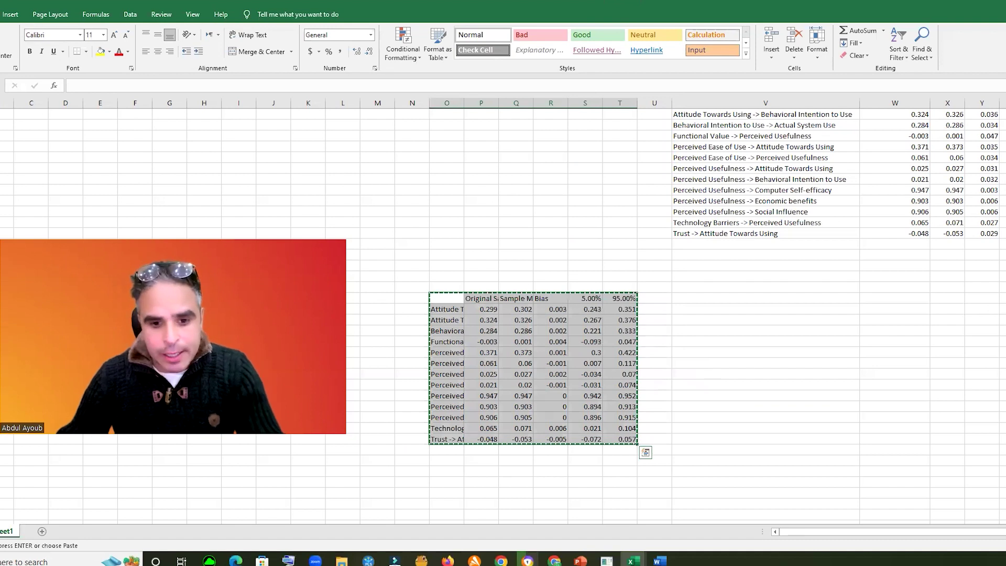
pyautogui.hotkey('alt', 'Tab')
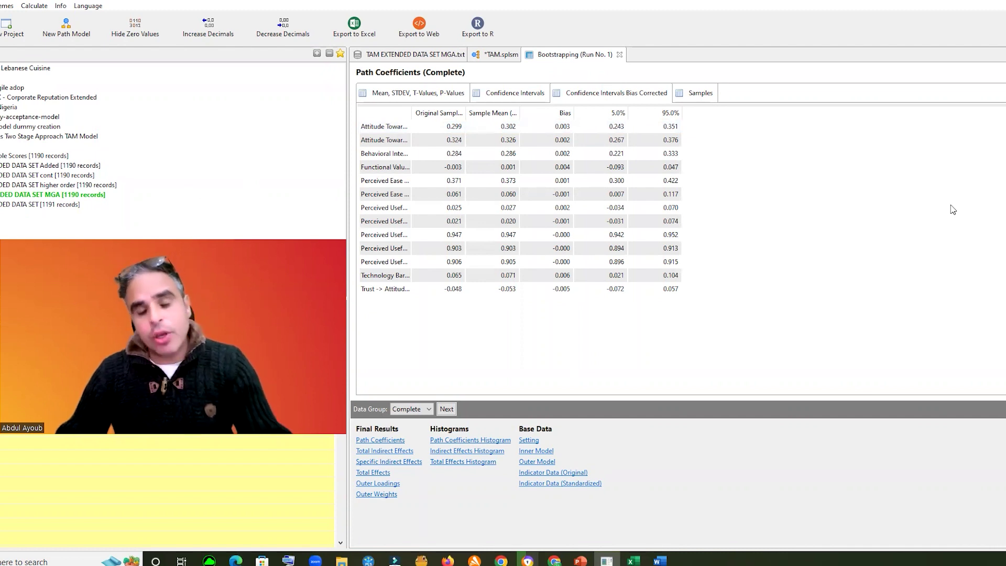
# - View the bias-corrected confidence intervals of the path coefficients for the Female group and for the Male group
pyautogui.click(427, 410)
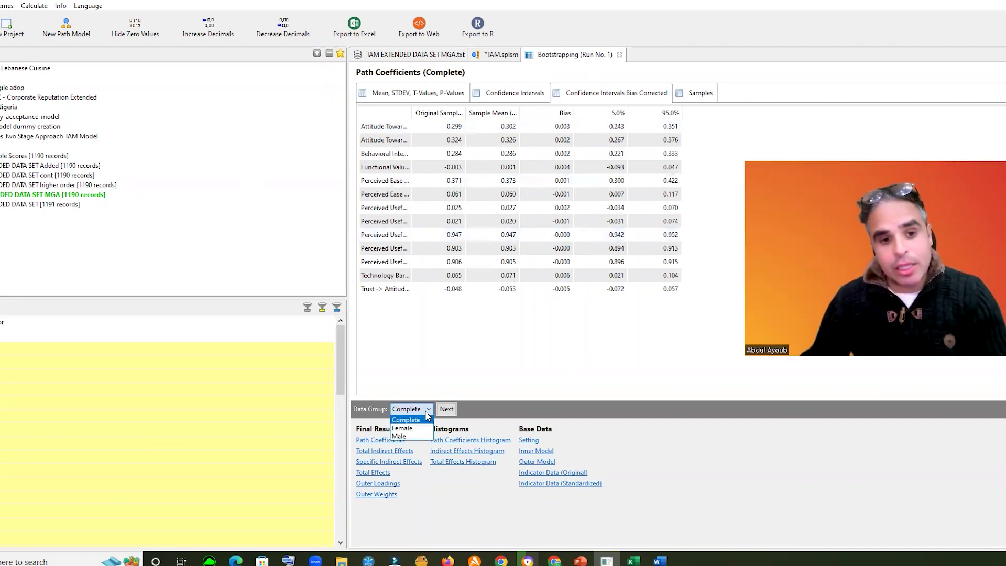
pyautogui.click(414, 428)
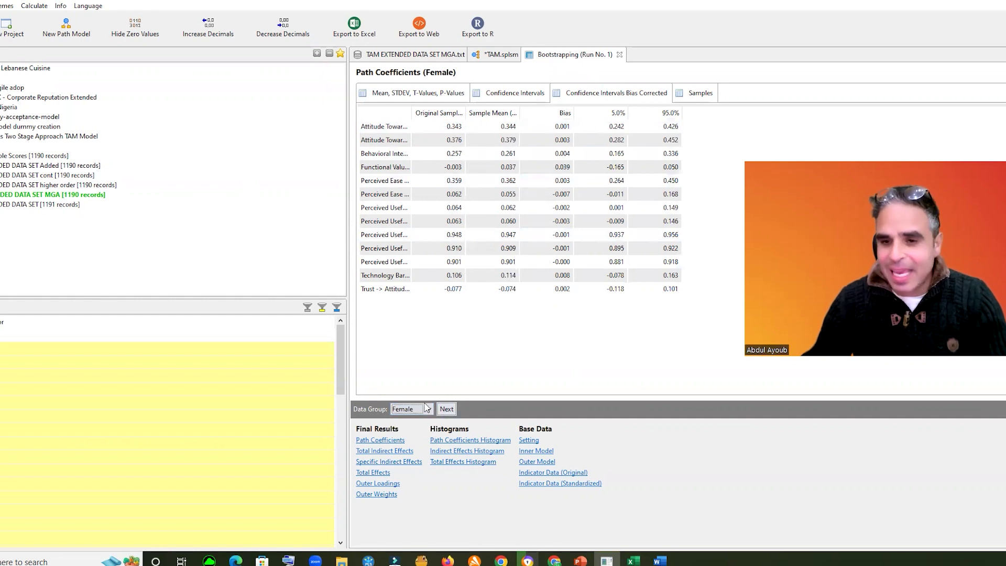
pyautogui.click(420, 411)
pyautogui.click(410, 439)
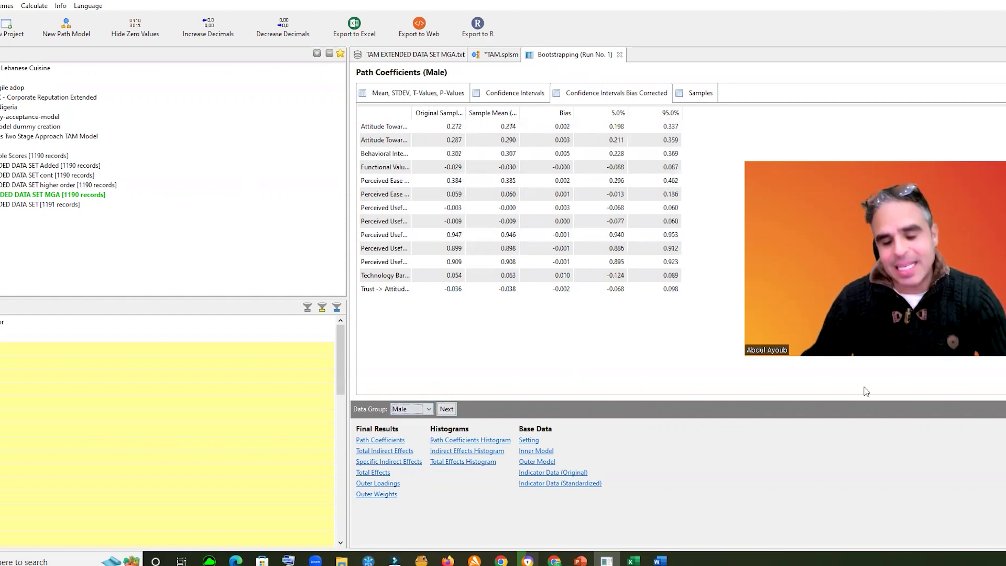
# - Switch to the Word document, cut the path diagram, add four blank lines at the start and paste the diagram below them
pyautogui.hotkey('alt', 'Tab')
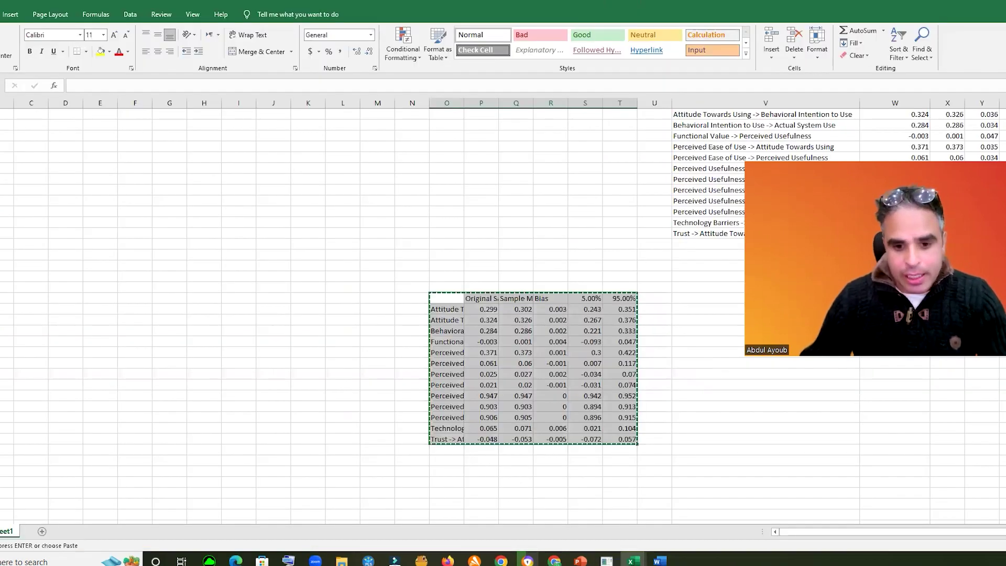
pyautogui.click(660, 561)
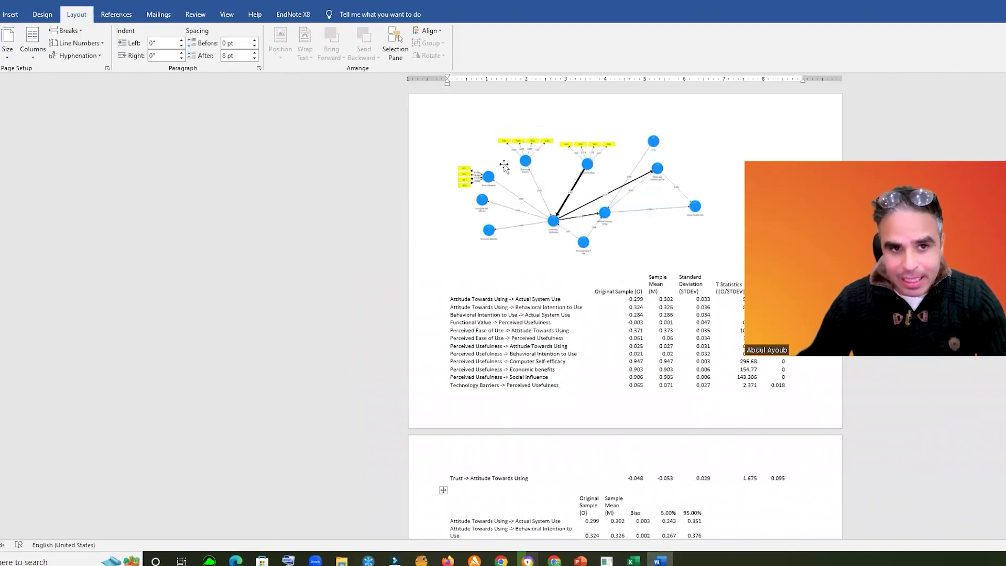
pyautogui.click(579, 152)
pyautogui.rightClick(580, 152)
pyautogui.click(603, 157)
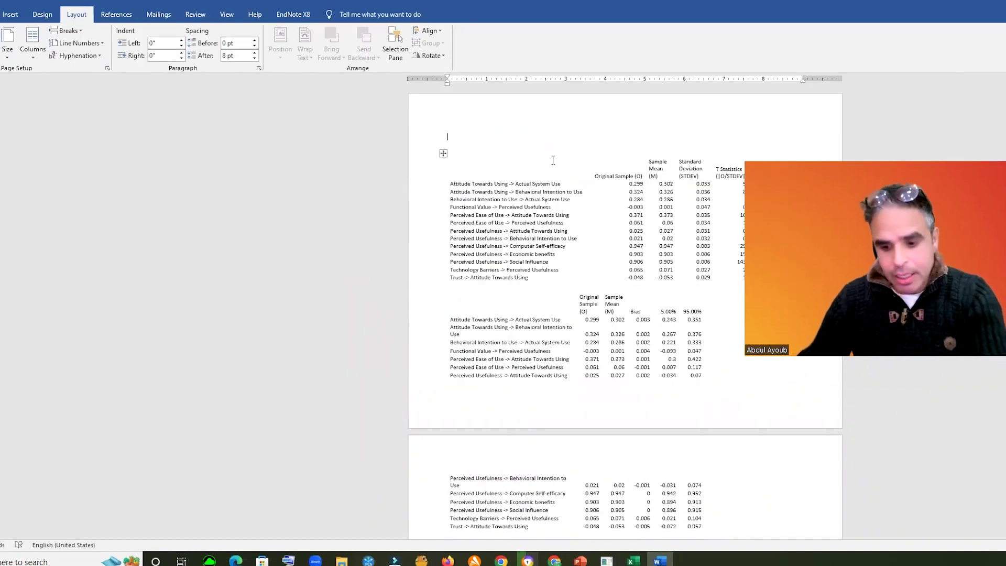
pyautogui.press('Return')
pyautogui.press('Return')
pyautogui.press('Return')
pyautogui.press('Return')
pyautogui.hotkey('ctrl', 'v')
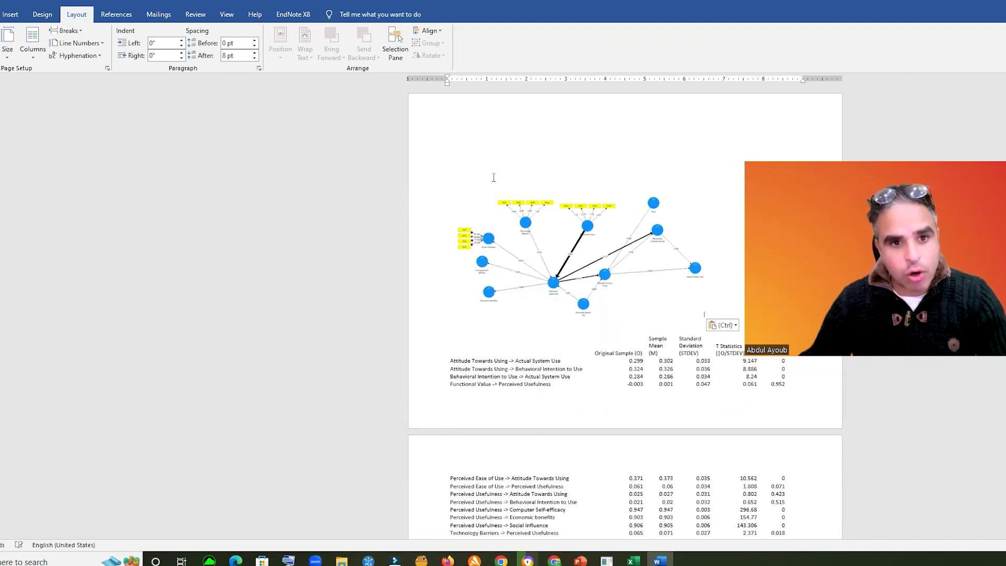
# - Add the heading "MGA-Complete:" above the path diagram
pyautogui.click(495, 176)
pyautogui.write('Comp')
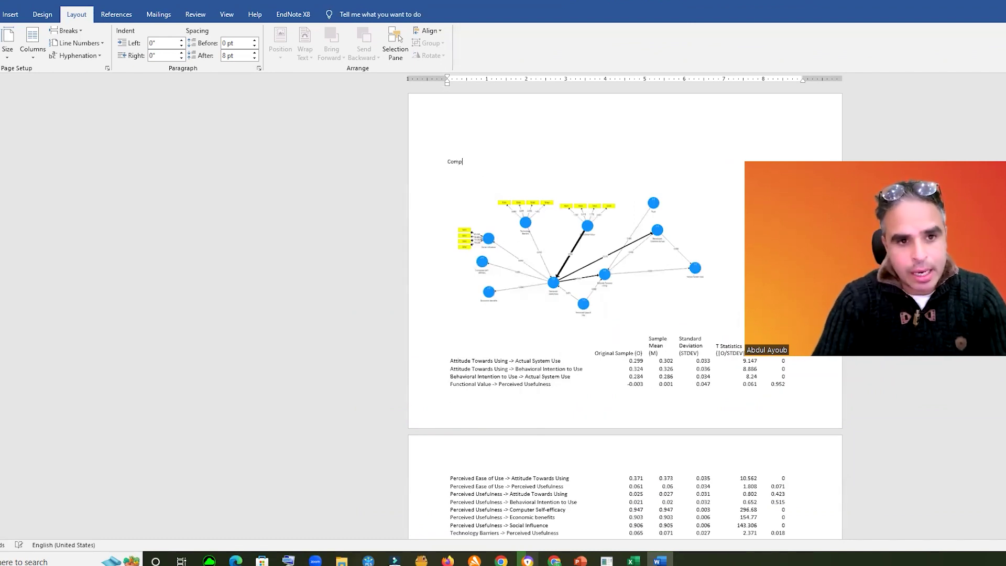
pyautogui.press('BackSpace')
pyautogui.write('MGA-')
pyautogui.write('Complete:')
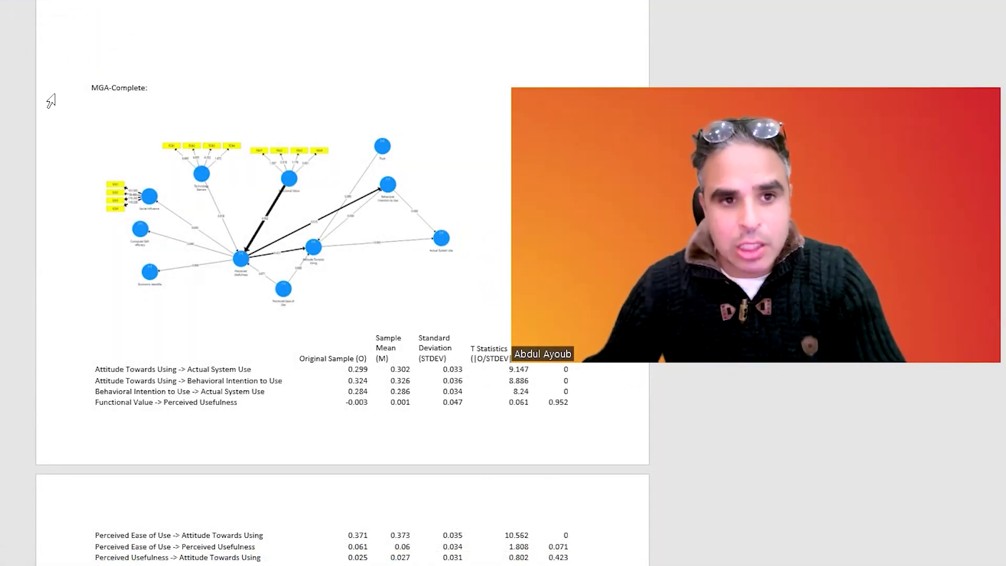
# - Review the Complete group's path diagram, path coefficient table and confidence interval table in the Word document
pyautogui.click(51, 100)
pyautogui.rightClick(130, 94)
pyautogui.click(188, 119)
pyautogui.scroll(-5, 166, 326)
pyautogui.scroll(-1, 166, 326)
pyautogui.click(205, 519)
pyautogui.scroll(-1, 342, 283)
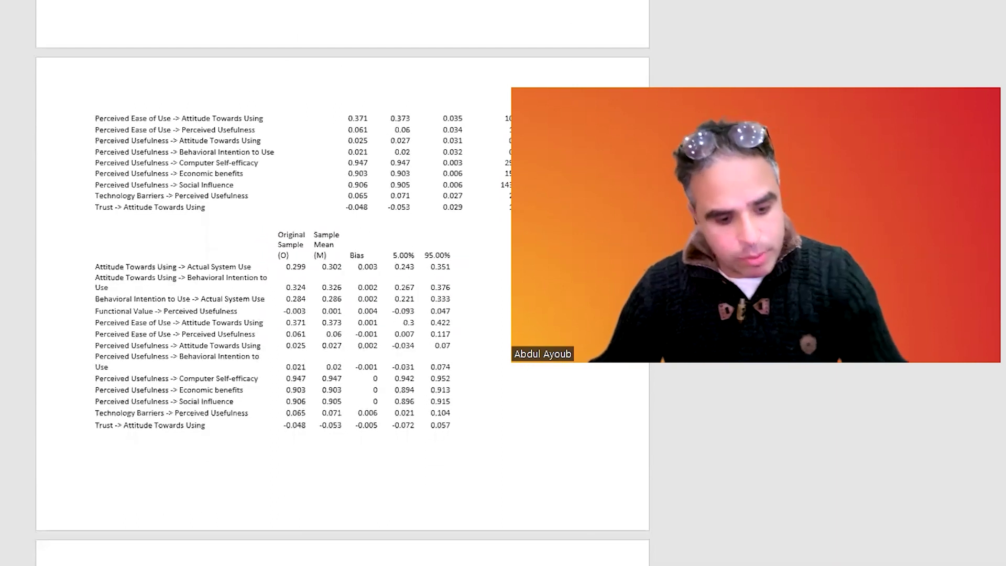
pyautogui.scroll(-1, 342, 283)
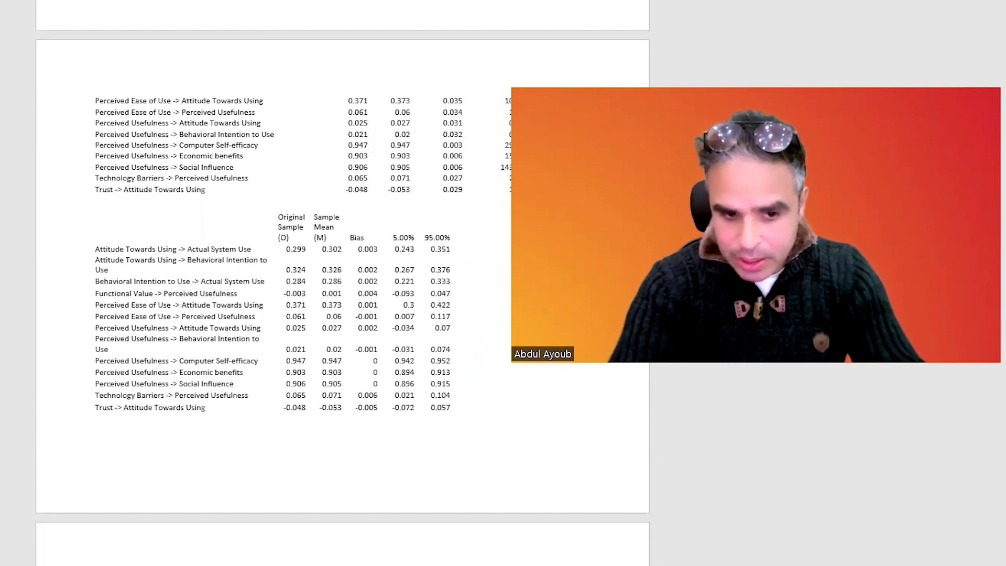
# - Return to SmartPLS and run a Multi-Group Analysis on the TAM model with Female in Groups A and Male in Groups B
pyautogui.hotkey('alt', 'Tab')
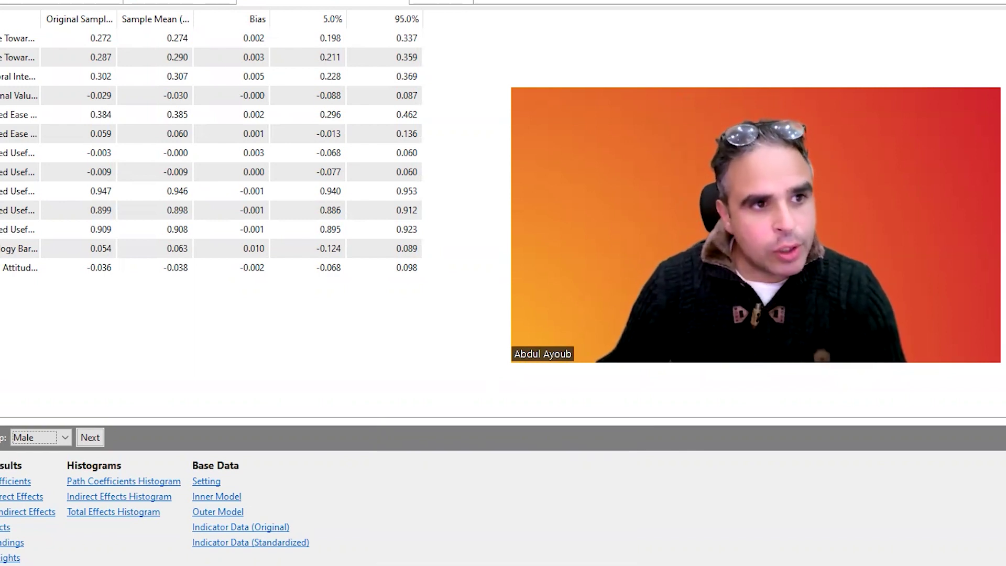
pyautogui.click(266, 297)
pyautogui.click(149, 1)
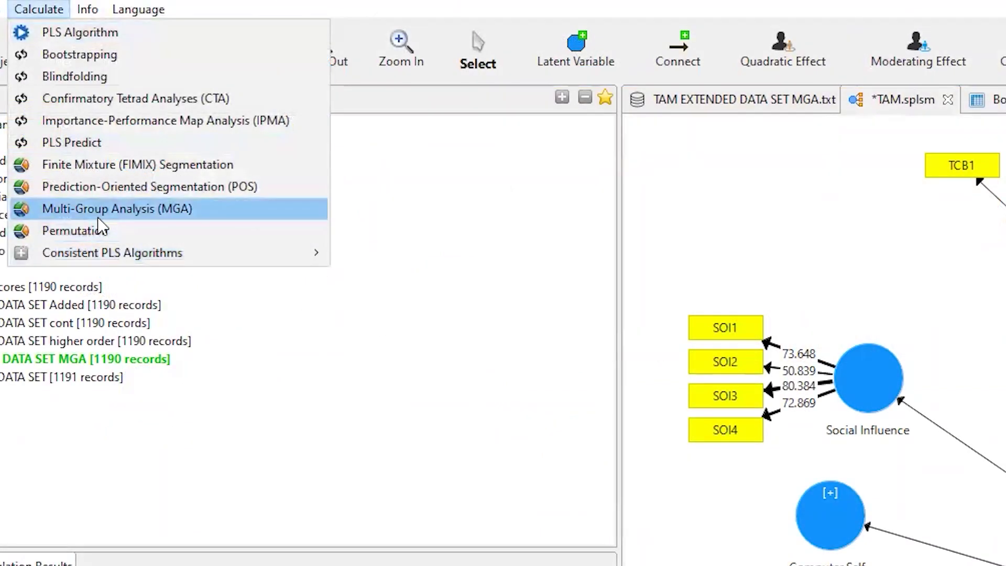
pyautogui.click(97, 220)
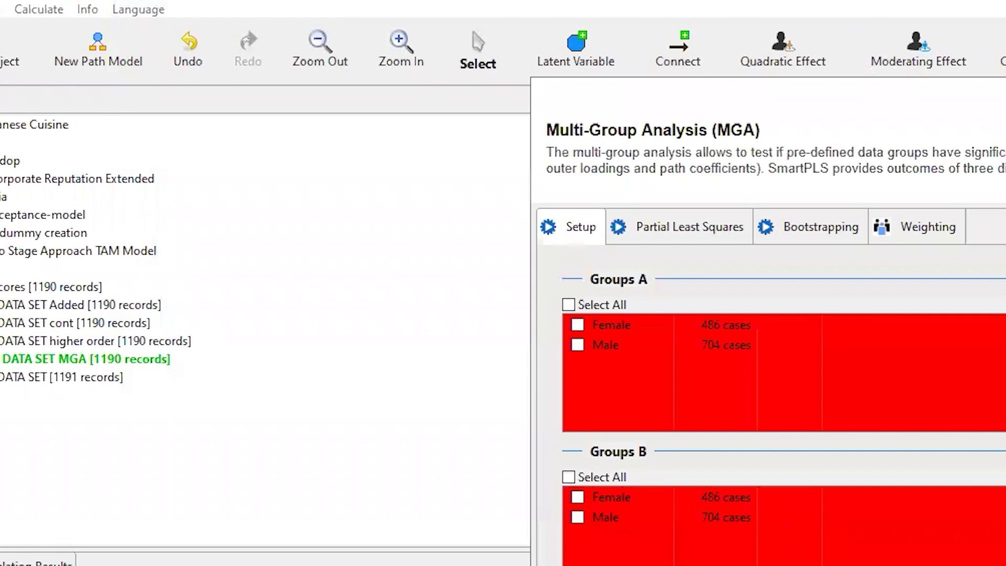
pyautogui.click(577, 325)
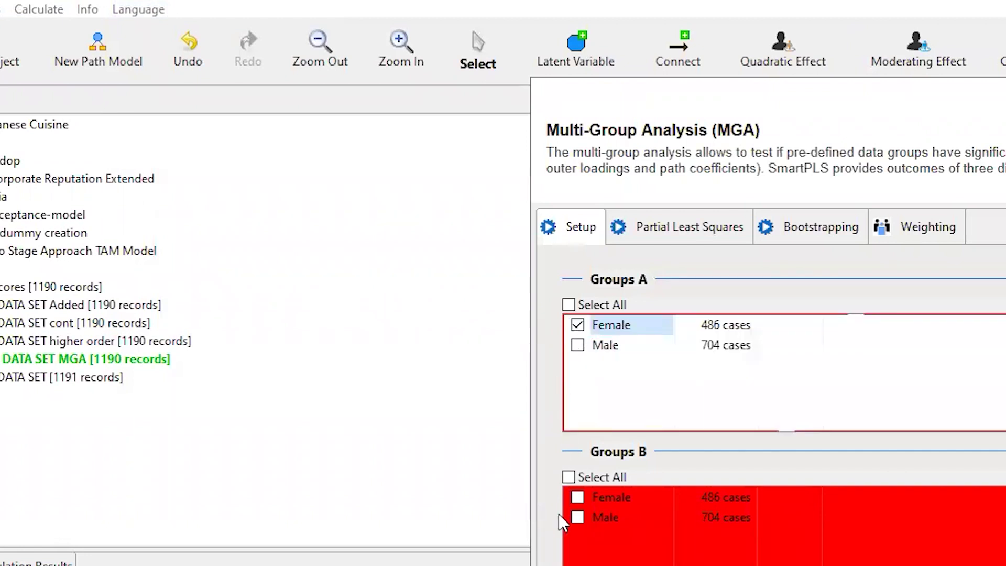
pyautogui.click(576, 517)
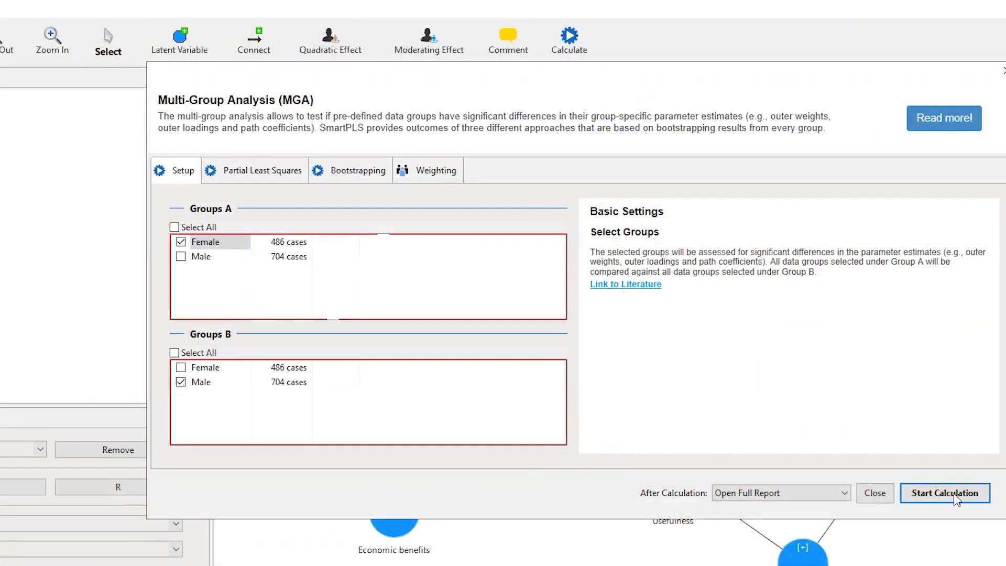
pyautogui.click(953, 492)
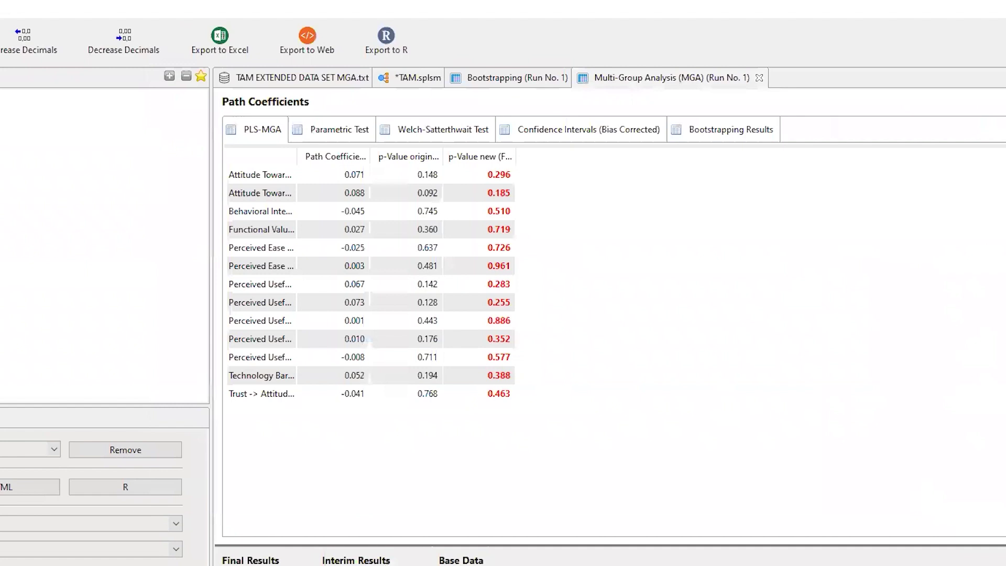
# - Widen the path name, coefficient difference and p-value columns of the PLS-MGA path coefficients to show their full text
pyautogui.moveTo(298, 155); pyautogui.dragTo(468, 156)
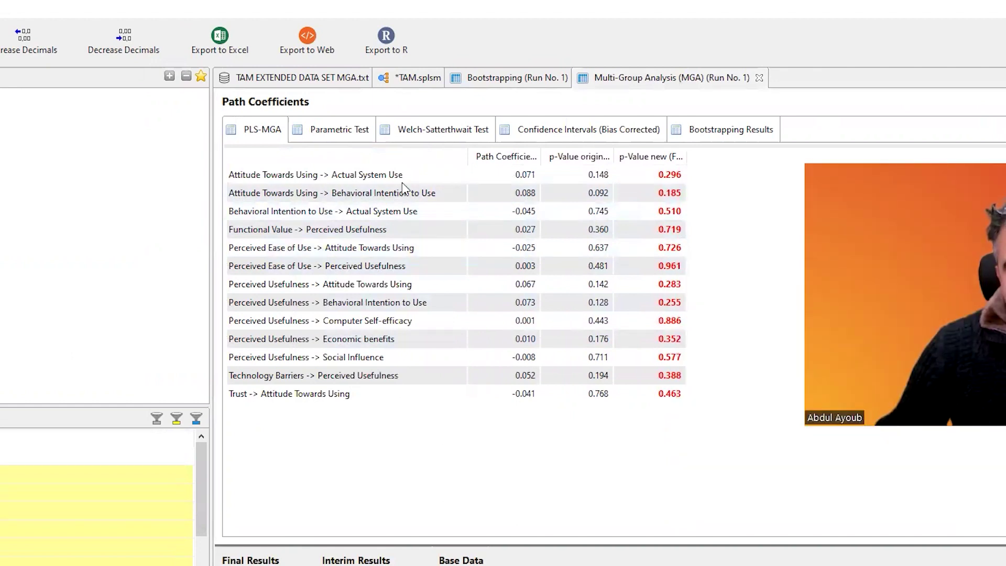
pyautogui.moveTo(541, 155); pyautogui.dragTo(673, 178)
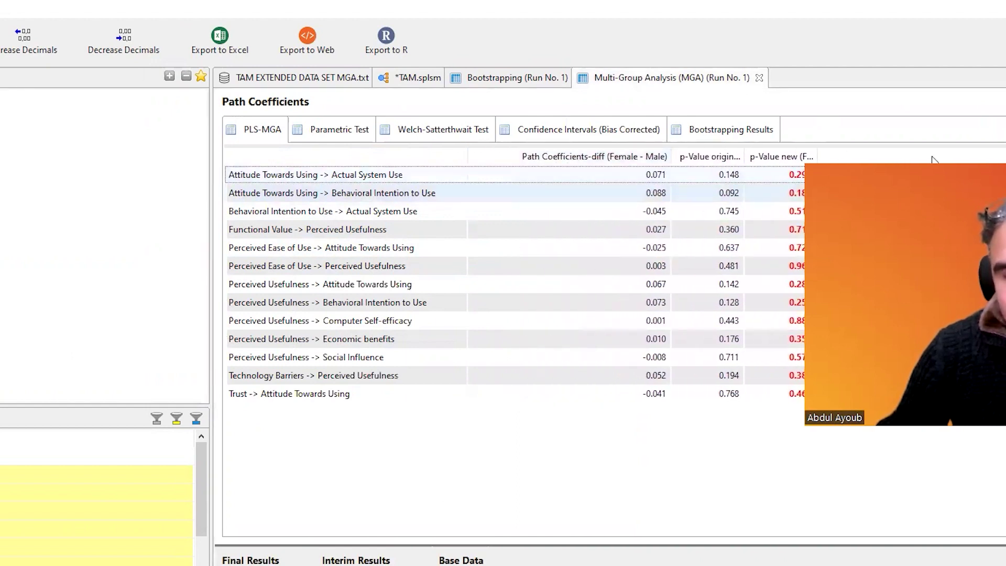
pyautogui.moveTo(744, 156); pyautogui.dragTo(918, 156)
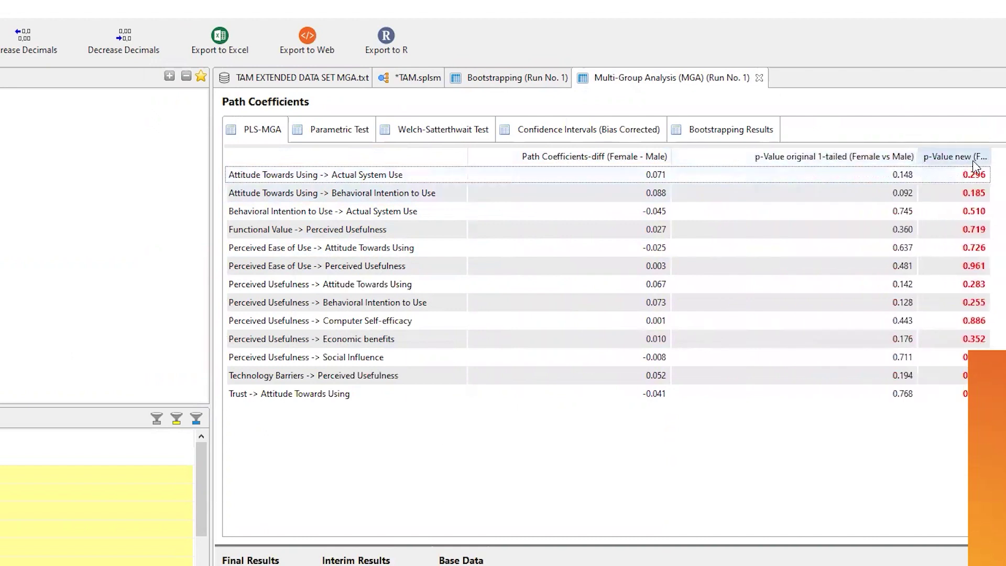
pyautogui.moveTo(993, 149); pyautogui.dragTo(1005, 152)
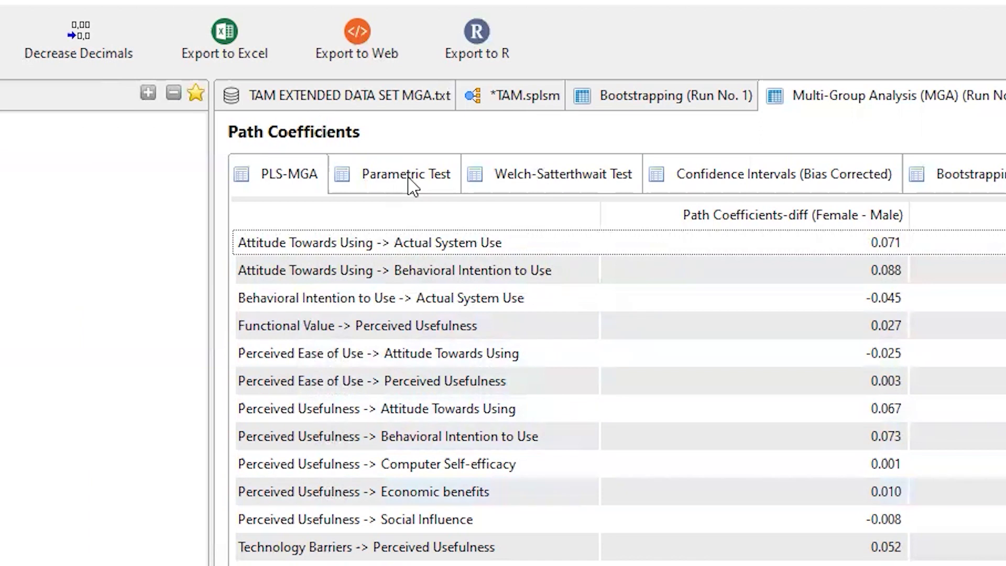
# - Show the Parametric Test results for the path coefficients and fit the path name and coefficient difference columns to their text
pyautogui.click(427, 179)
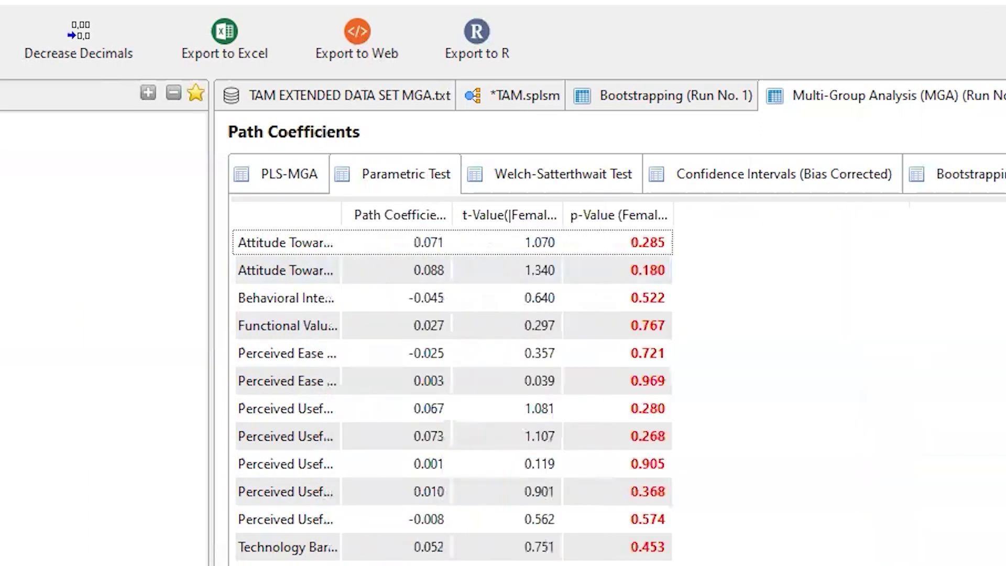
pyautogui.doubleClick(341, 214)
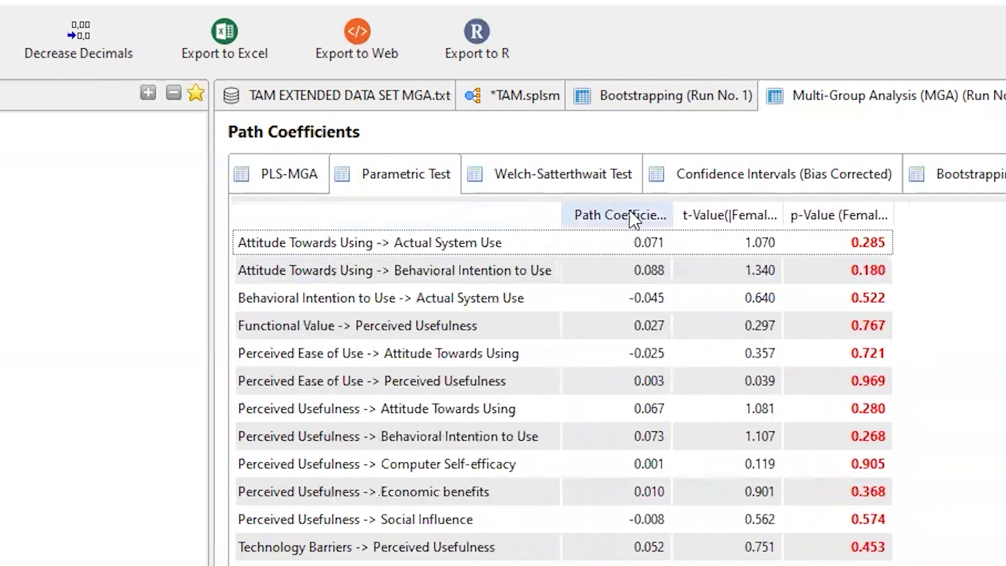
pyautogui.doubleClick(674, 212)
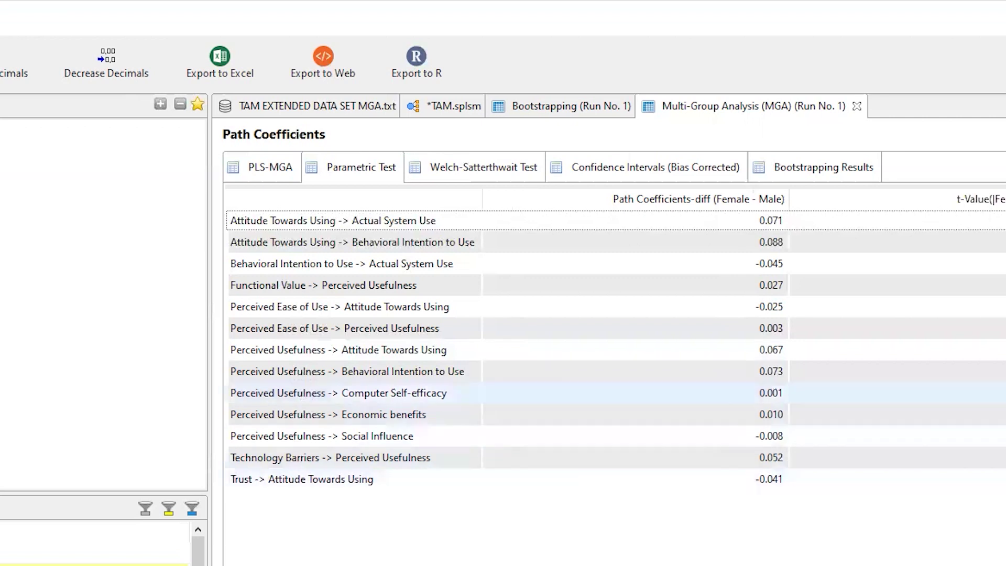
# - Show the Welch-Satterthwait Test results for the path coefficients and widen the coefficient difference and t-value columns
pyautogui.click(490, 177)
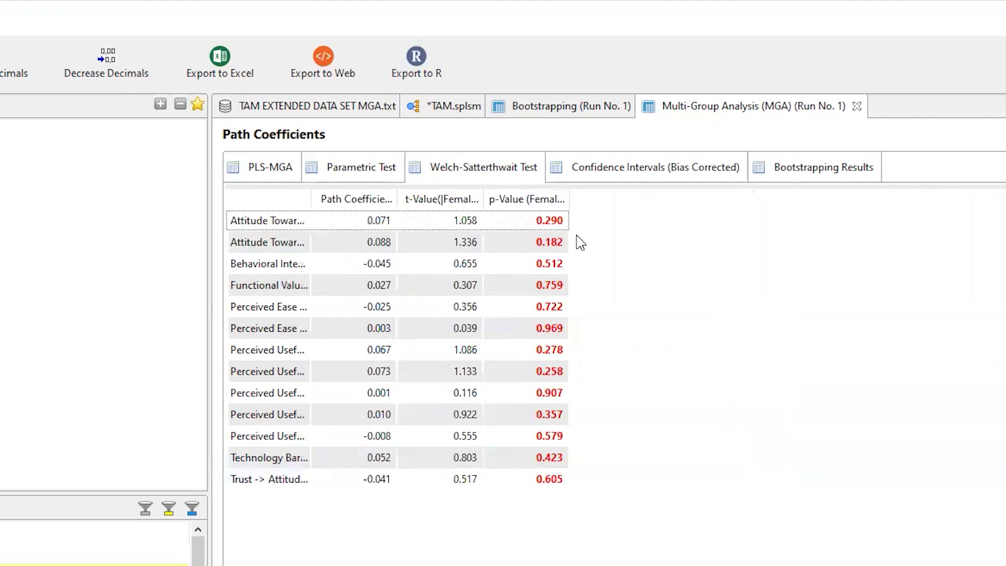
pyautogui.moveTo(487, 199); pyautogui.dragTo(656, 200)
pyautogui.moveTo(399, 200); pyautogui.dragTo(775, 246)
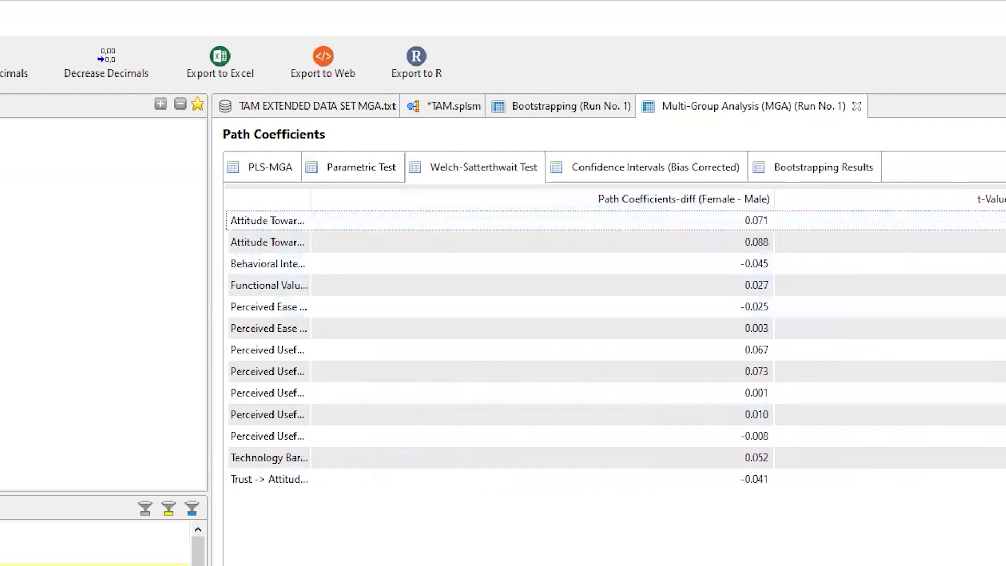